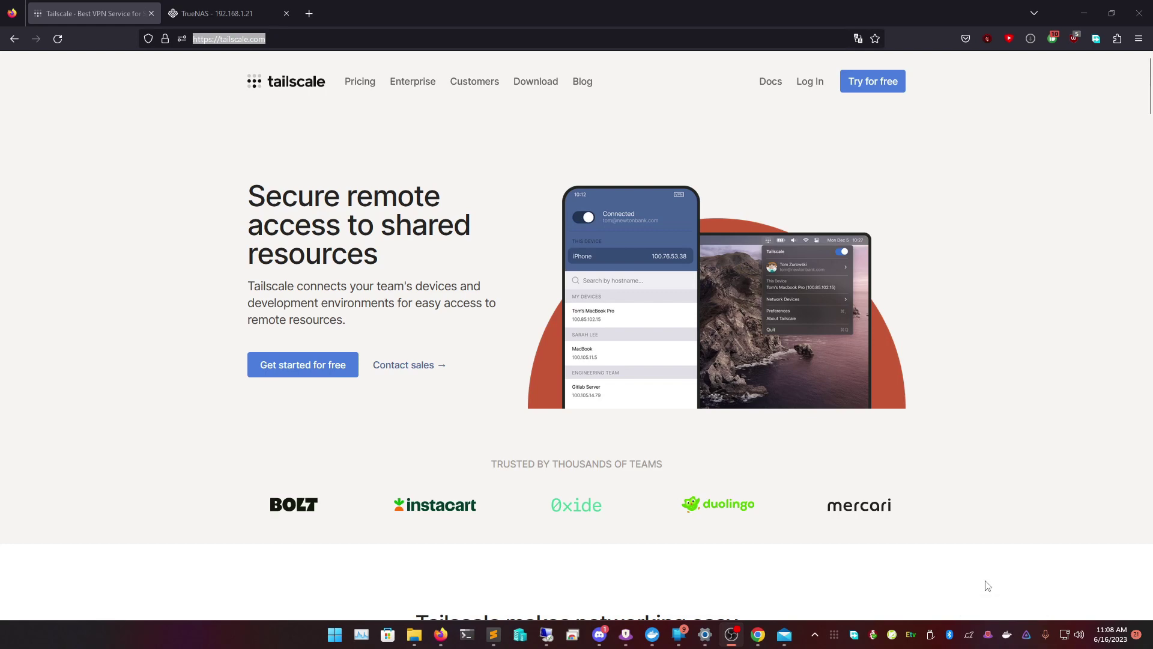
# Open 127.0.0.1:8096 in a new browser tab to view the local Jellyfin login page, and close that tab again.
pyautogui.click(293, 12)
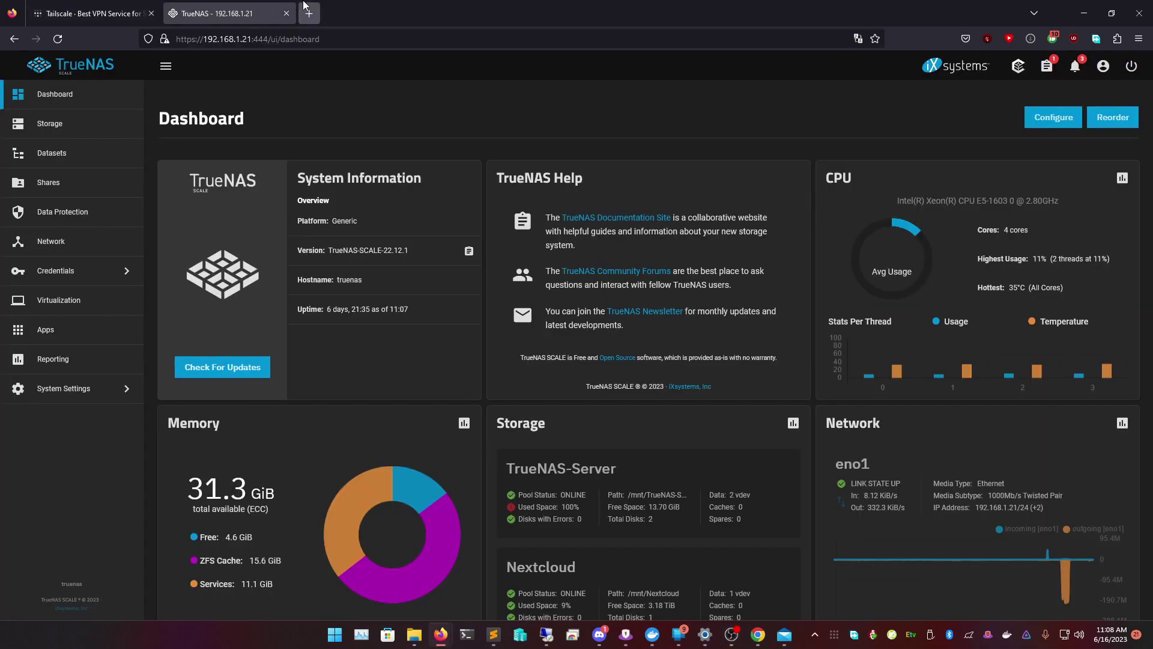
pyautogui.click(310, 13)
pyautogui.write('127.0.0.')
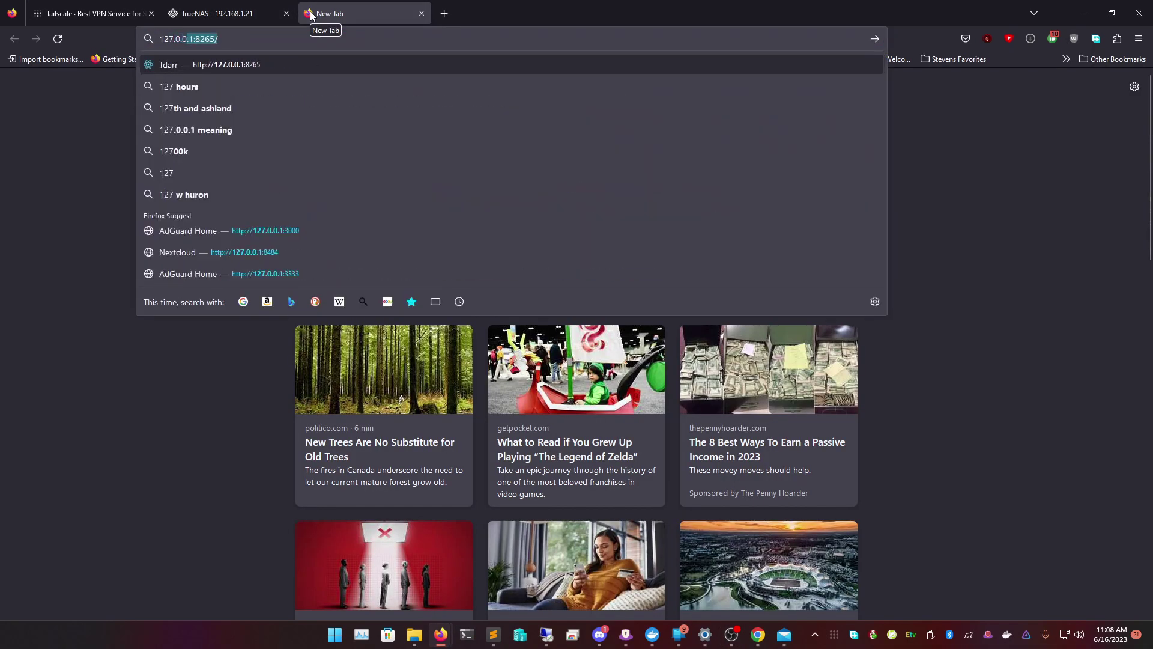
pyautogui.write('1:8096')
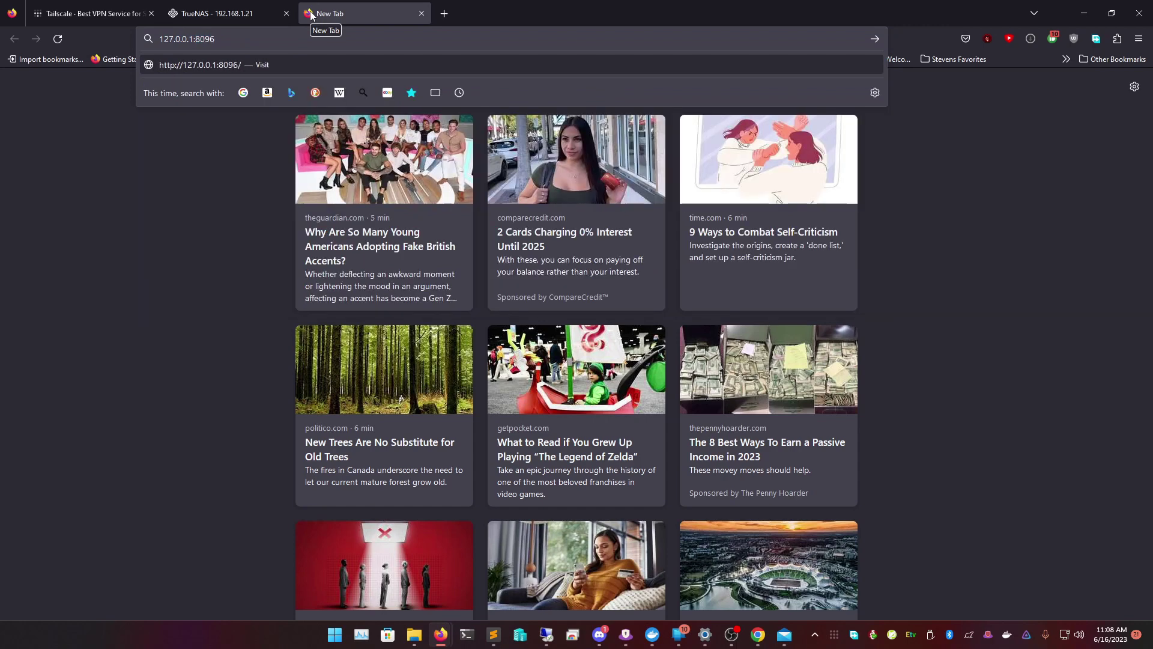
pyautogui.press('Return')
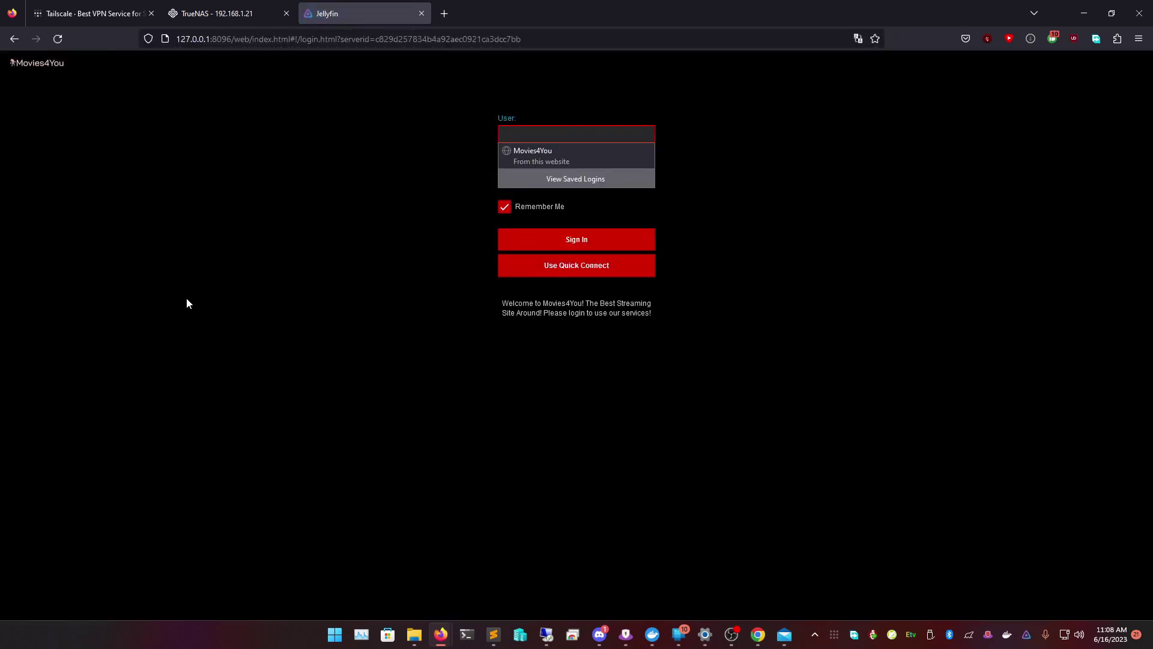
pyautogui.click(420, 14)
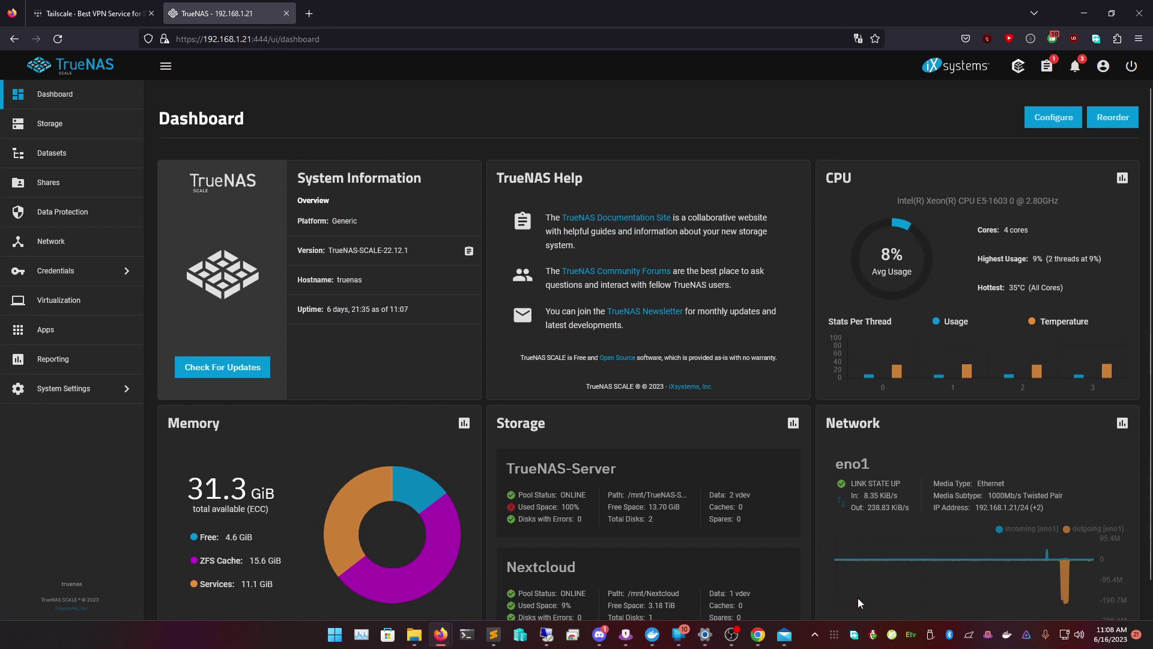
# Look over the installed applications in TrueNAS.
pyautogui.click(90, 13)
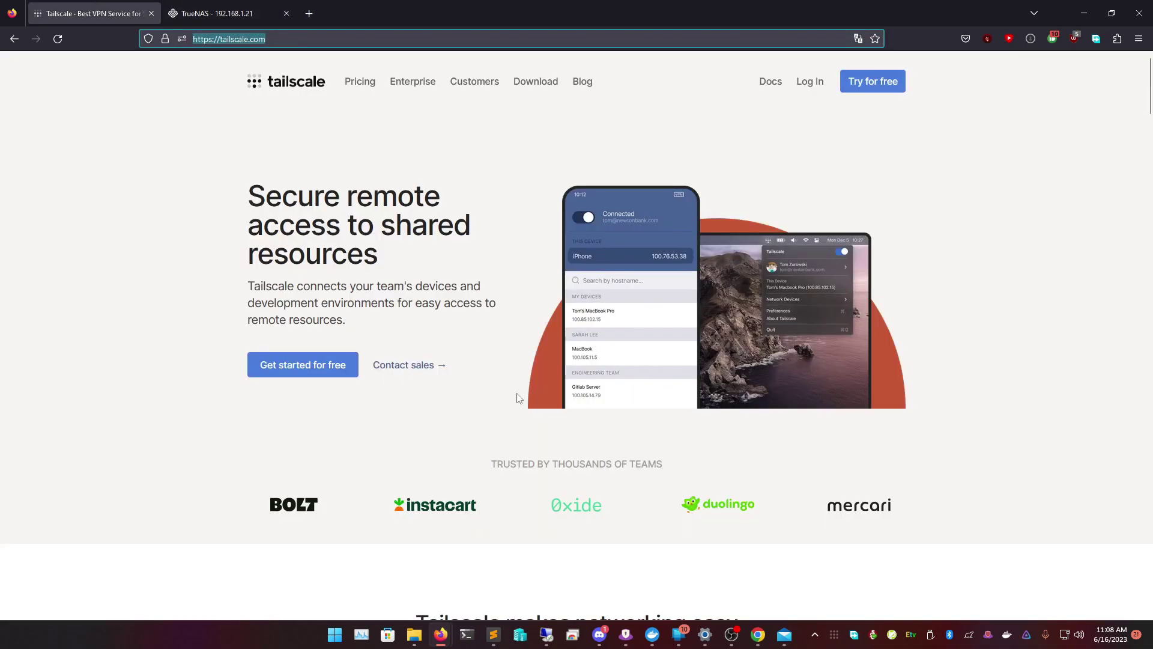
pyautogui.click(222, 13)
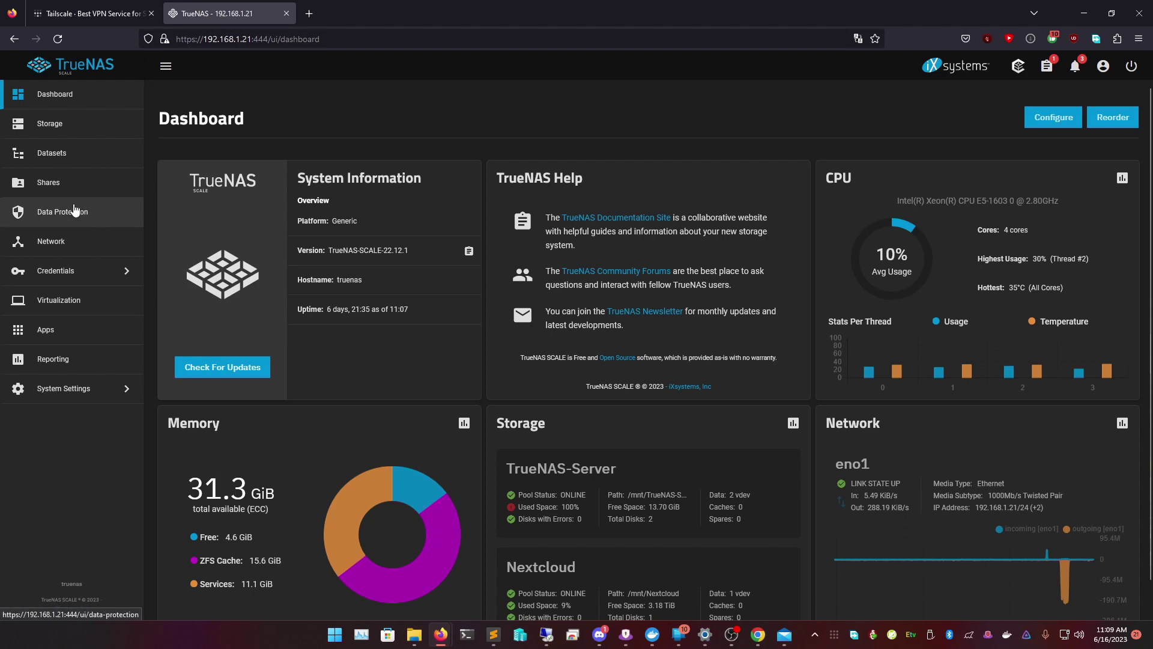
pyautogui.click(56, 331)
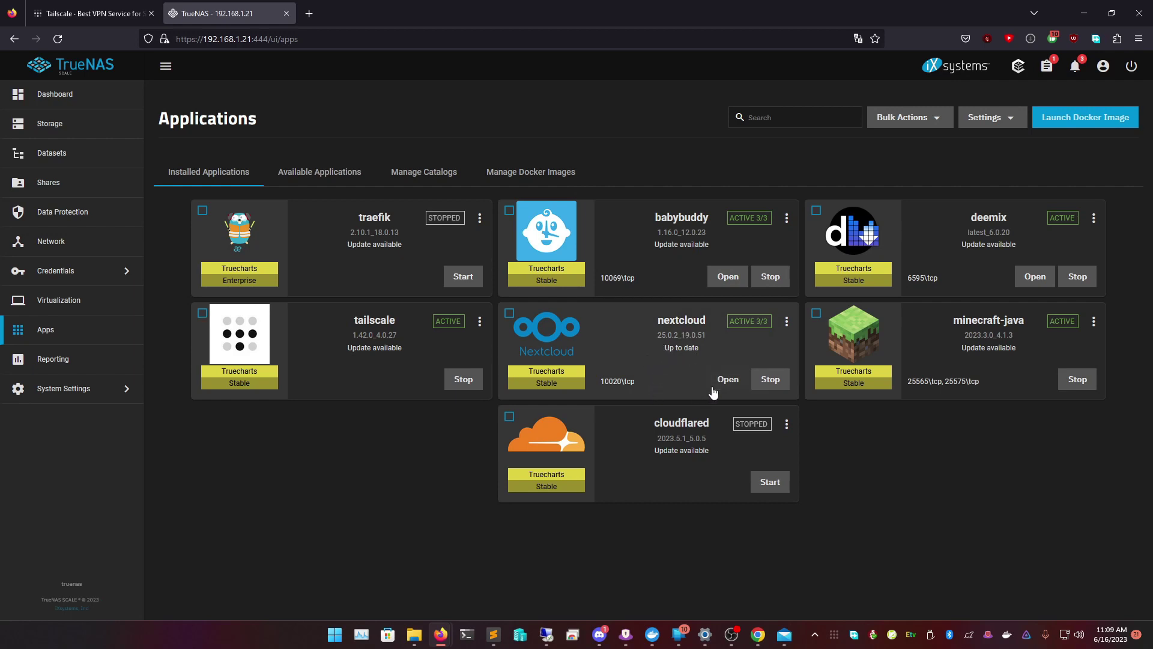
# Start the free Tailscale sign-up with Microsoft as provider, choose the already signed-in account and send the phone sign-in notification.
pyautogui.click(99, 20)
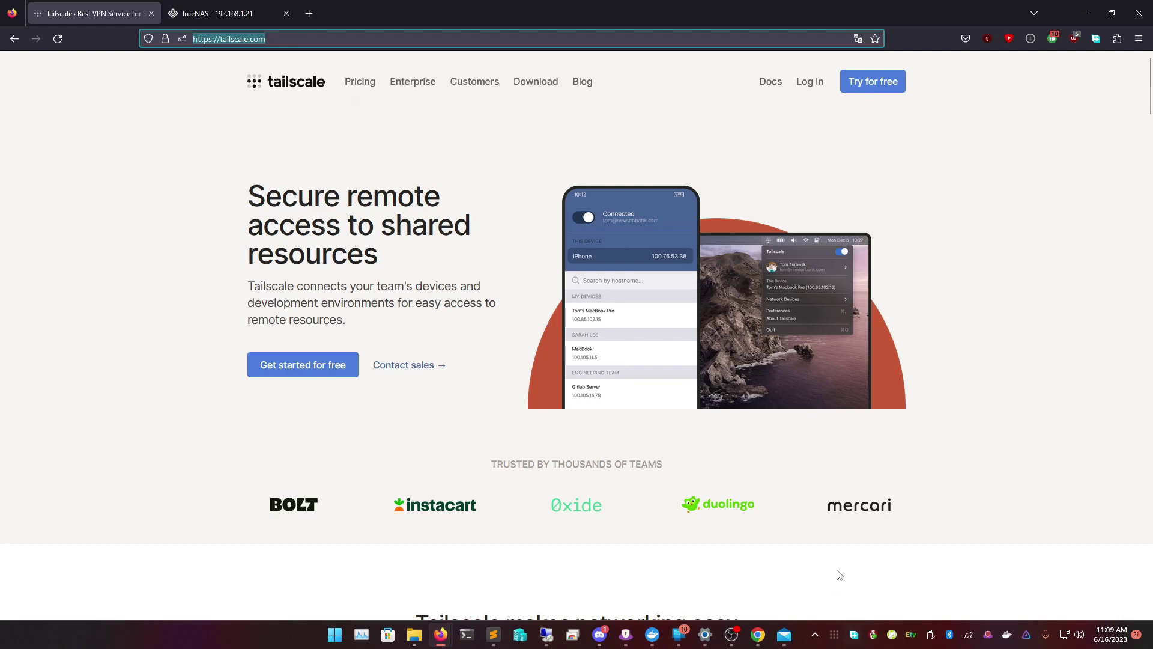
pyautogui.click(316, 373)
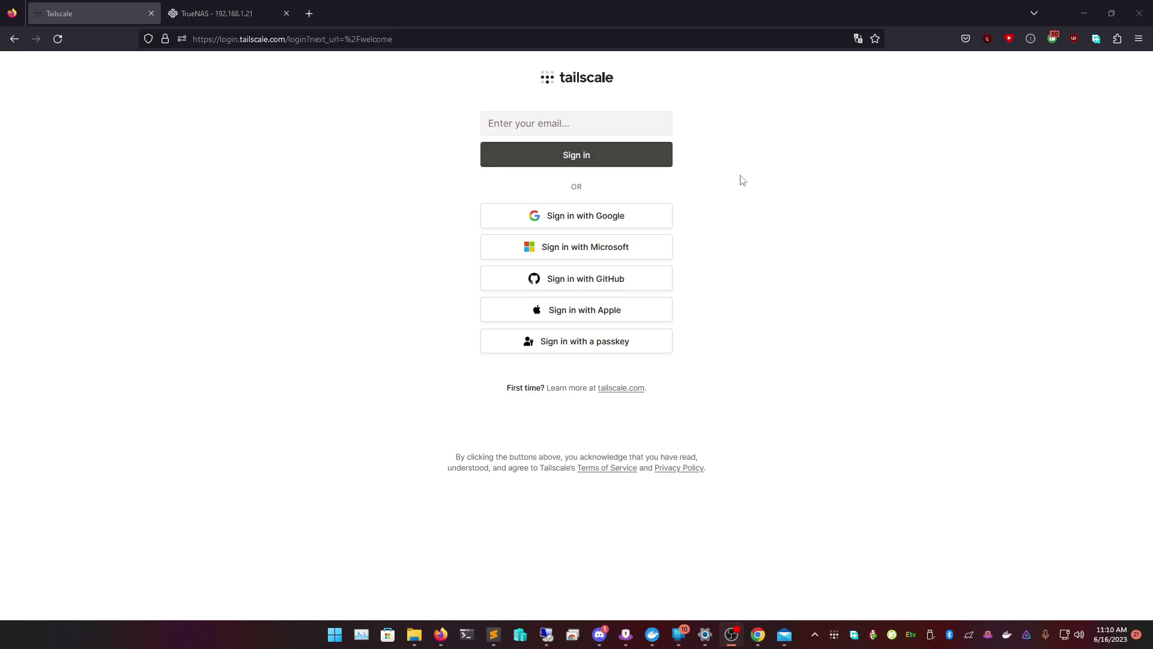
pyautogui.click(598, 259)
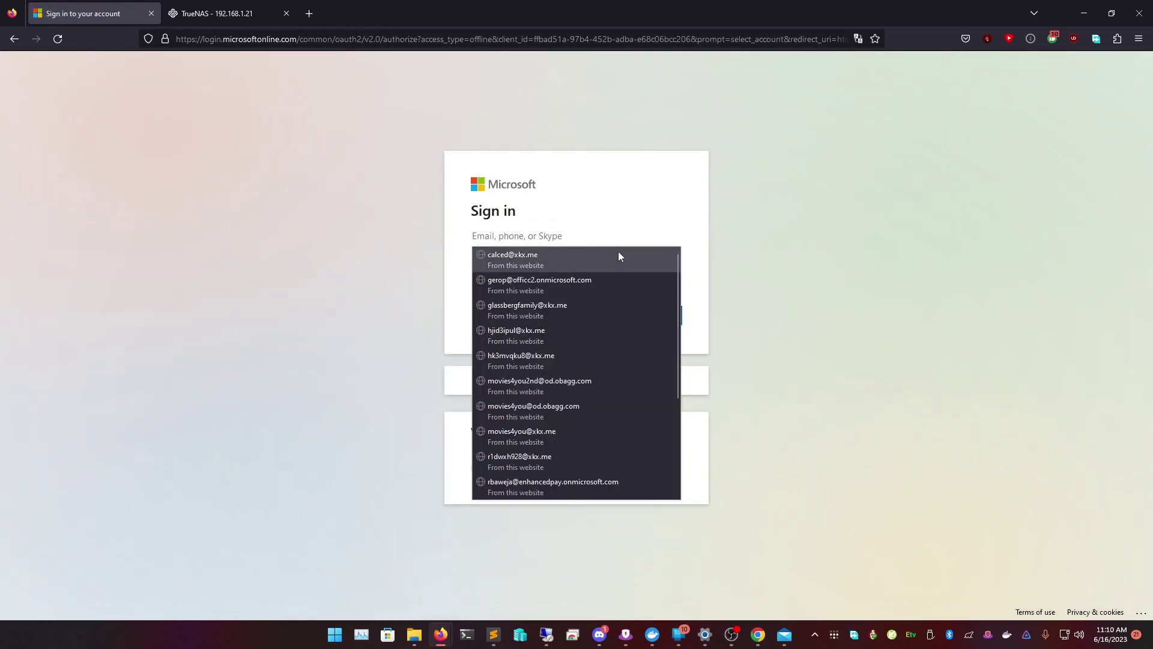
pyautogui.click(680, 263)
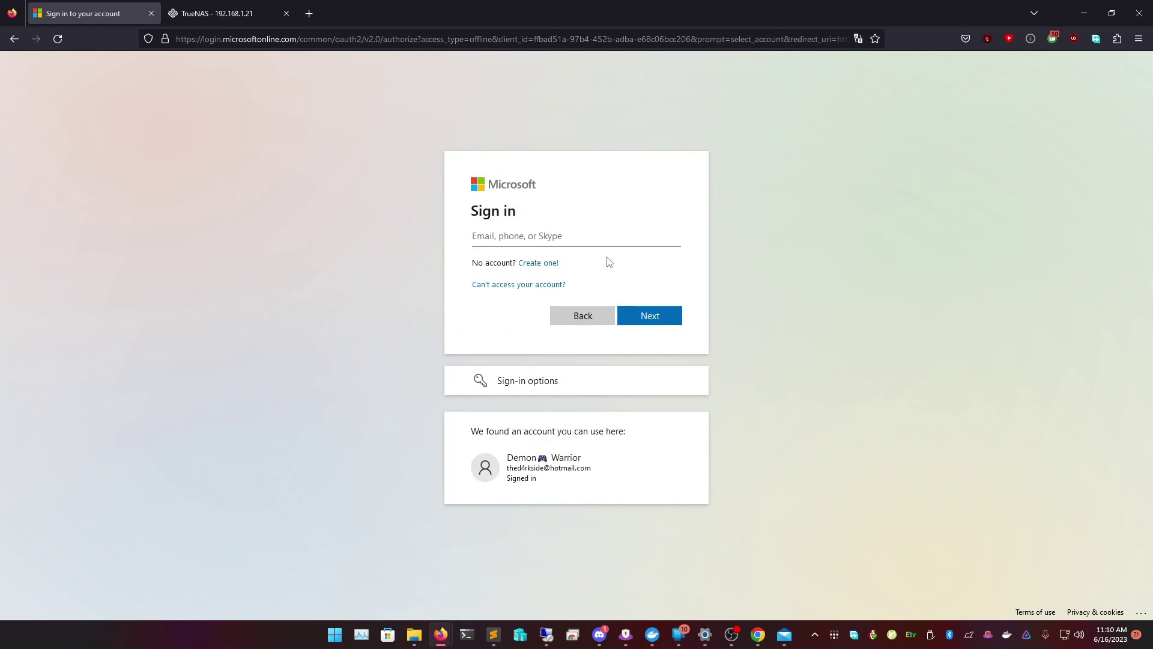
pyautogui.click(568, 479)
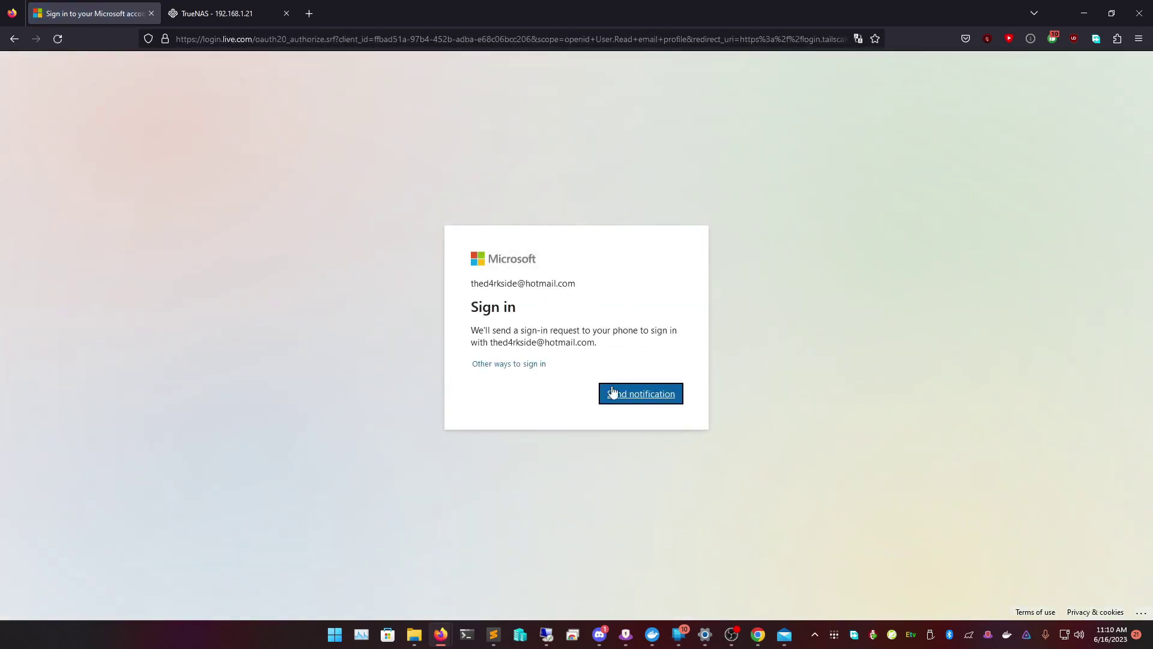
pyautogui.click(619, 399)
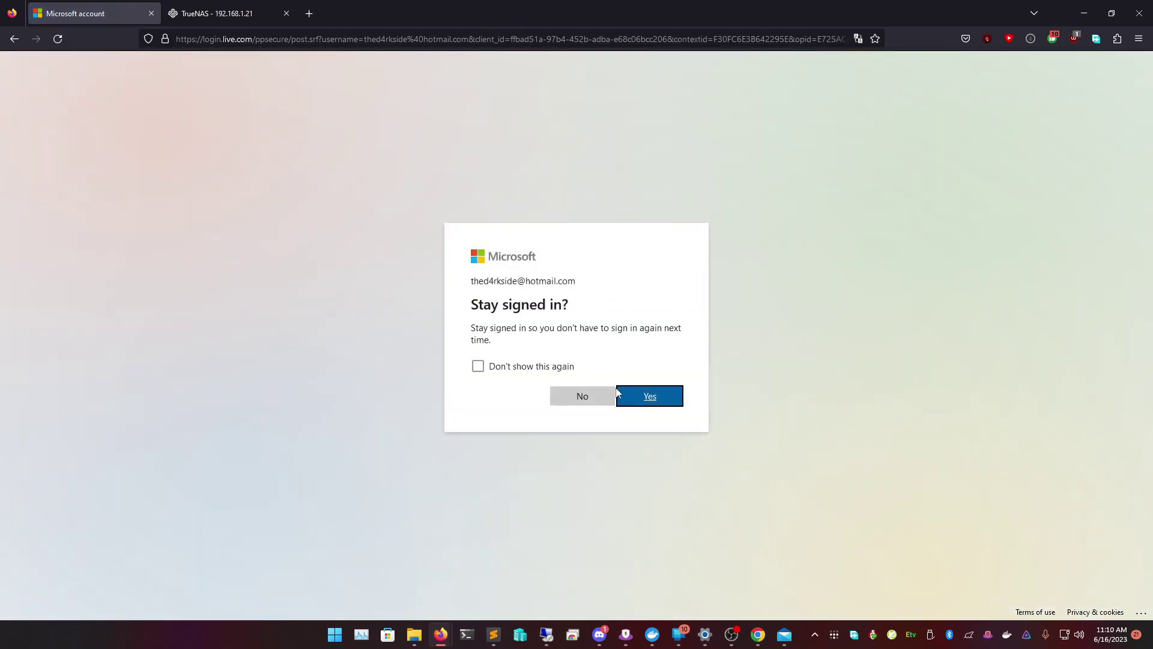
# Stay signed in to the Microsoft account, allow Tailscale Mesh to read the profile and dismiss the desktop notifications.
pyautogui.click(654, 401)
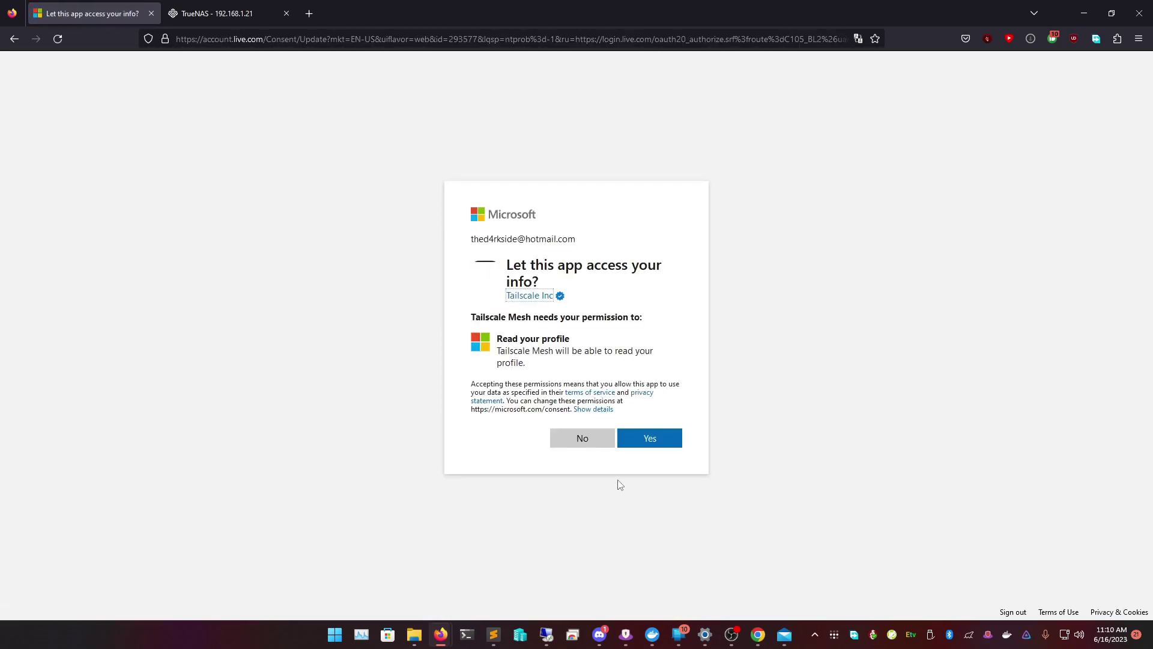
pyautogui.click(644, 438)
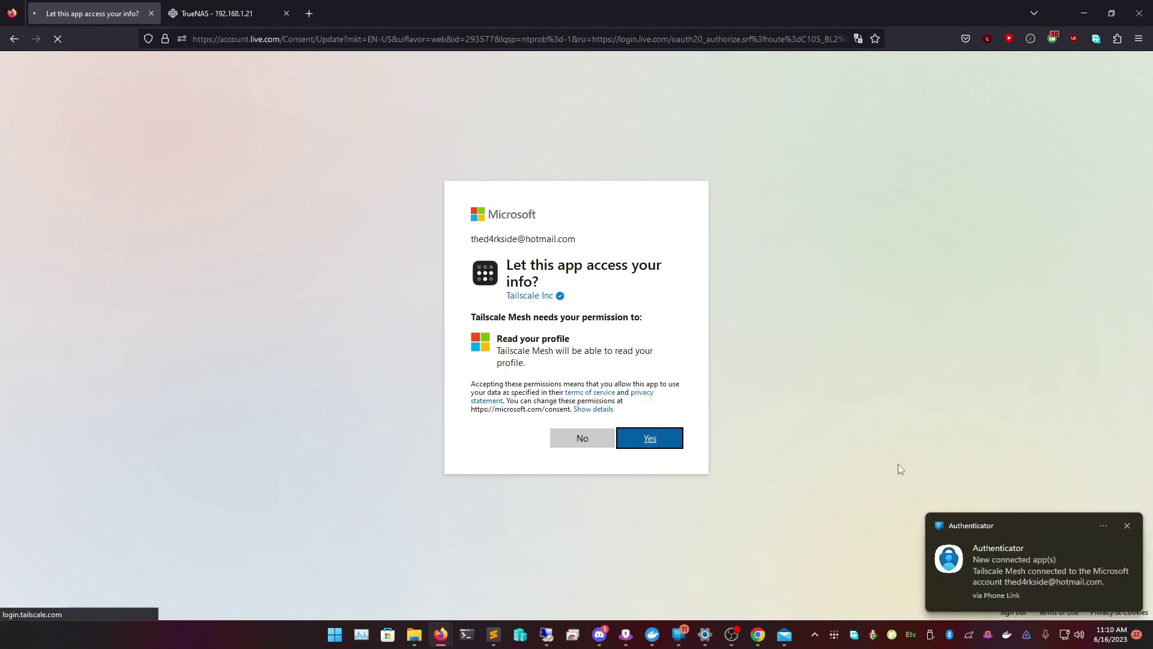
pyautogui.click(1127, 526)
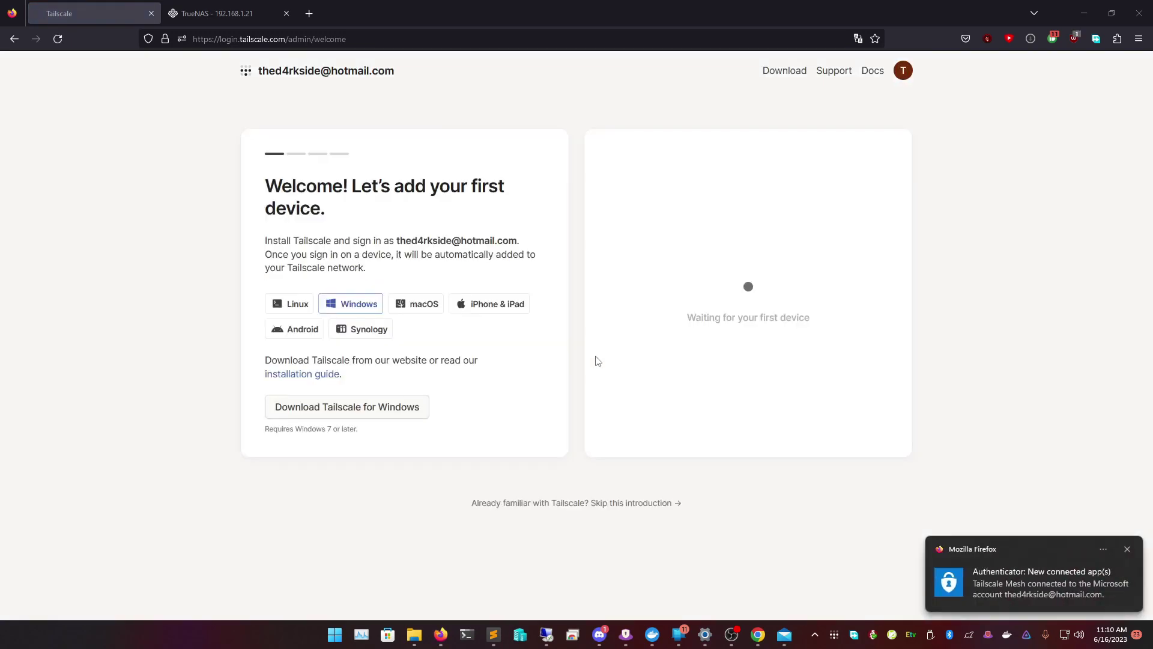
pyautogui.click(1127, 548)
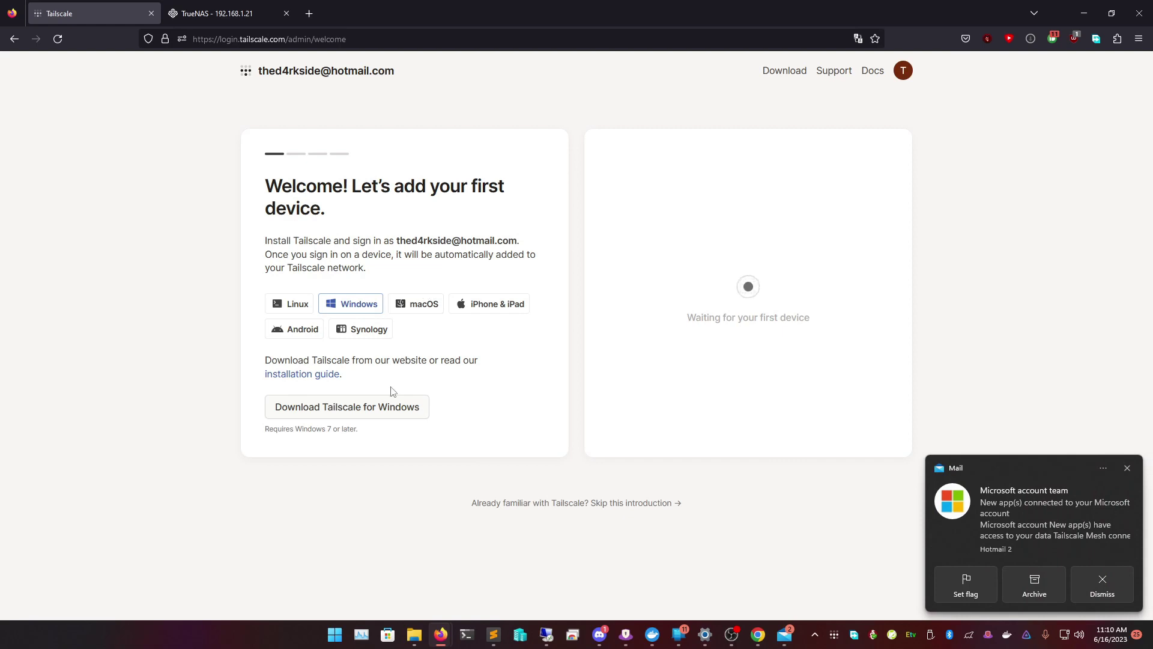
# Download the Windows installer tailscale-setup-1.42.0.exe through the browser instead of Free Download Manager, saving it in the Downloads\Programs folder.
pyautogui.click(409, 413)
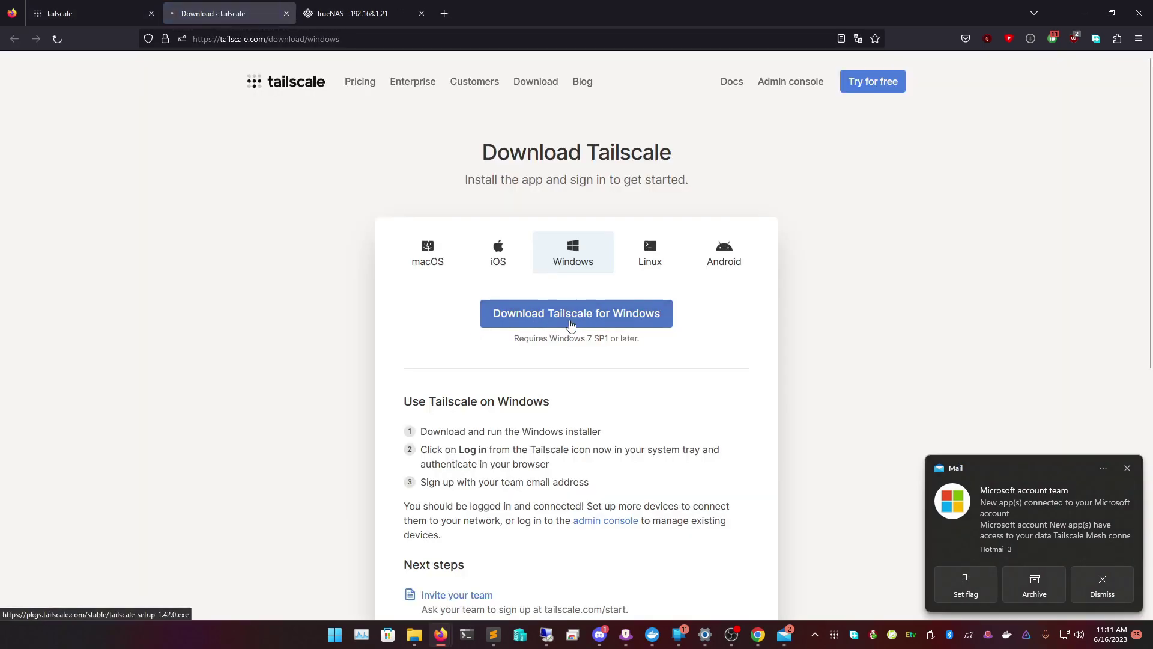
pyautogui.click(570, 325)
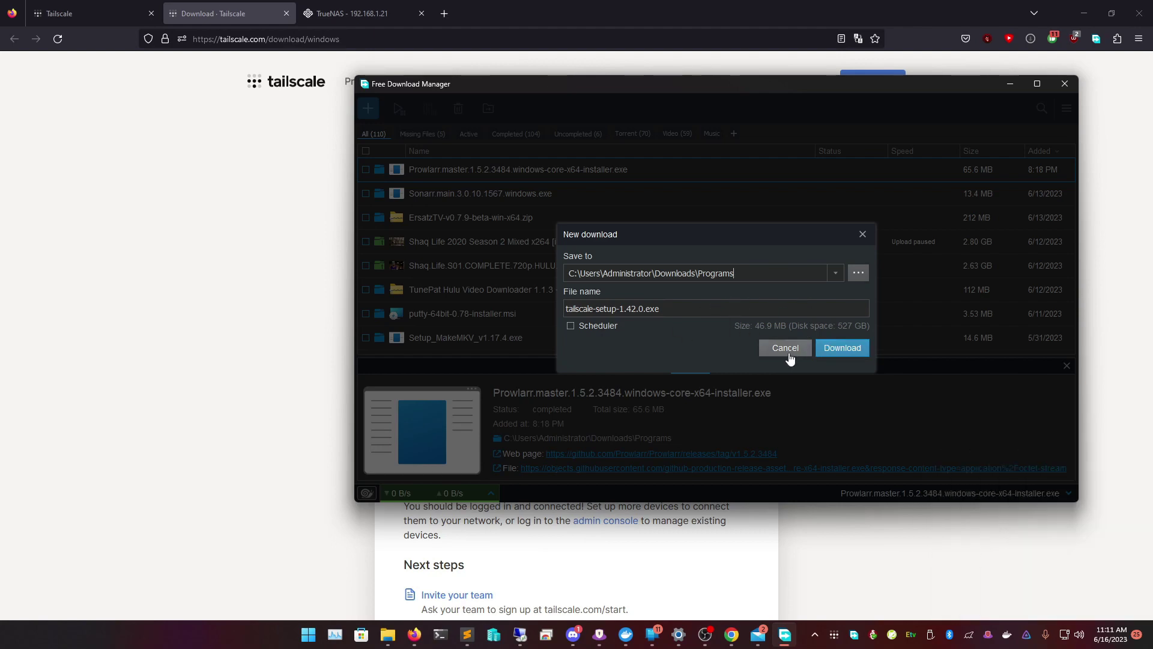
pyautogui.click(788, 356)
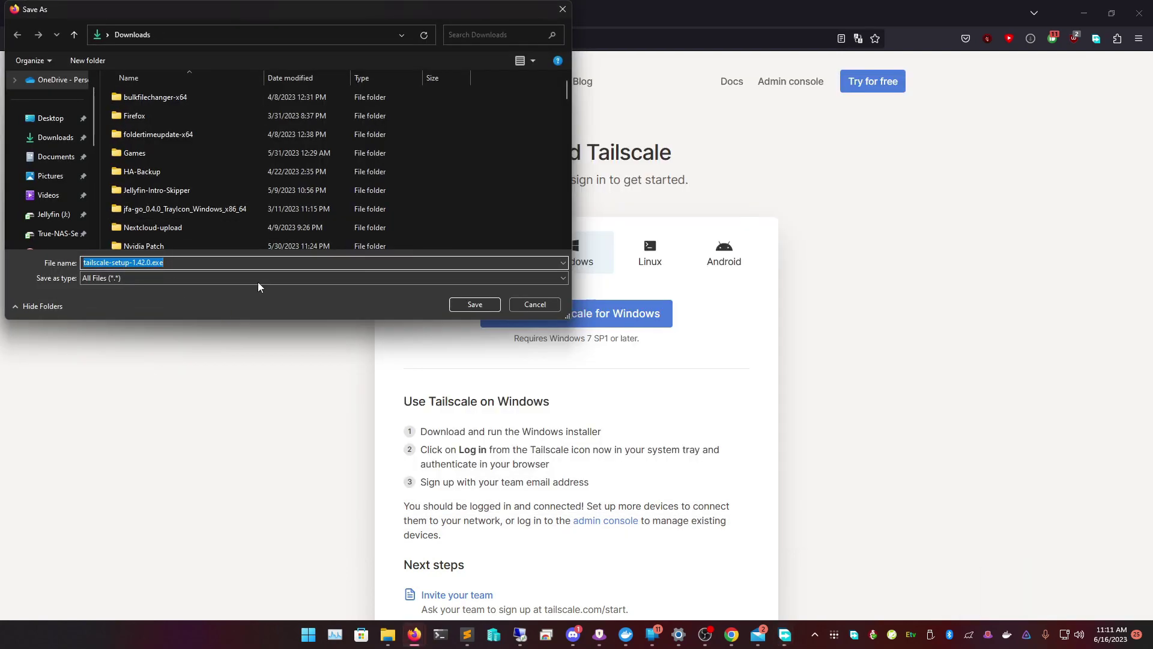
pyautogui.scroll(-2, 213, 219)
pyautogui.scroll(-2, 214, 219)
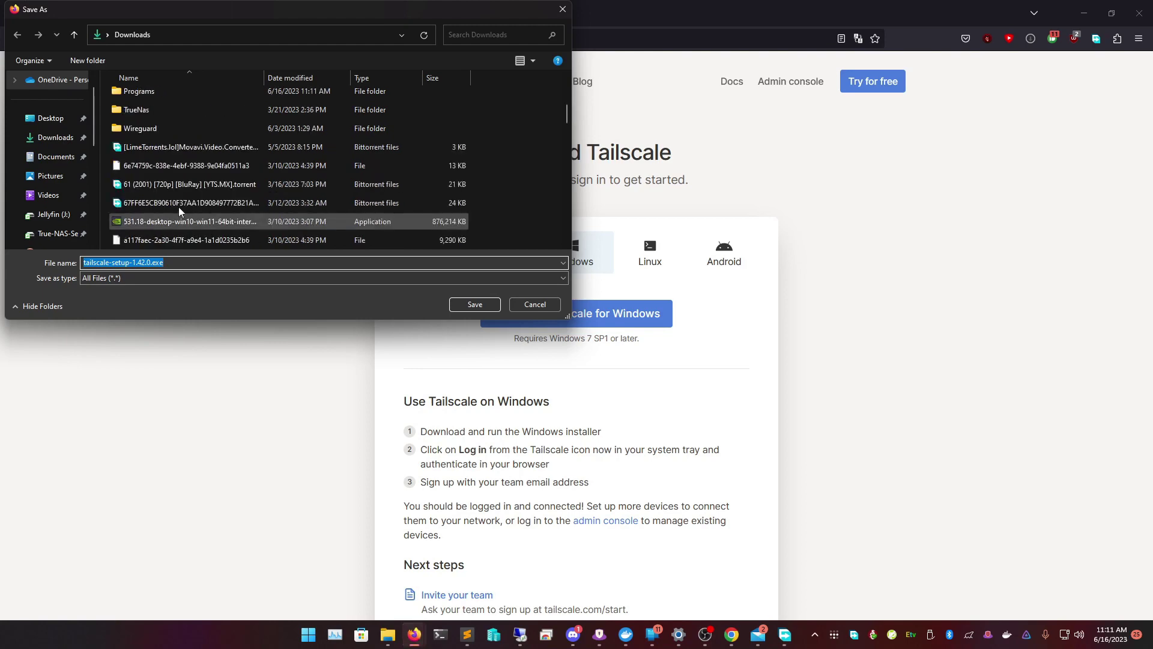
pyautogui.scroll(1, 156, 153)
pyautogui.doubleClick(155, 132)
pyautogui.click(474, 305)
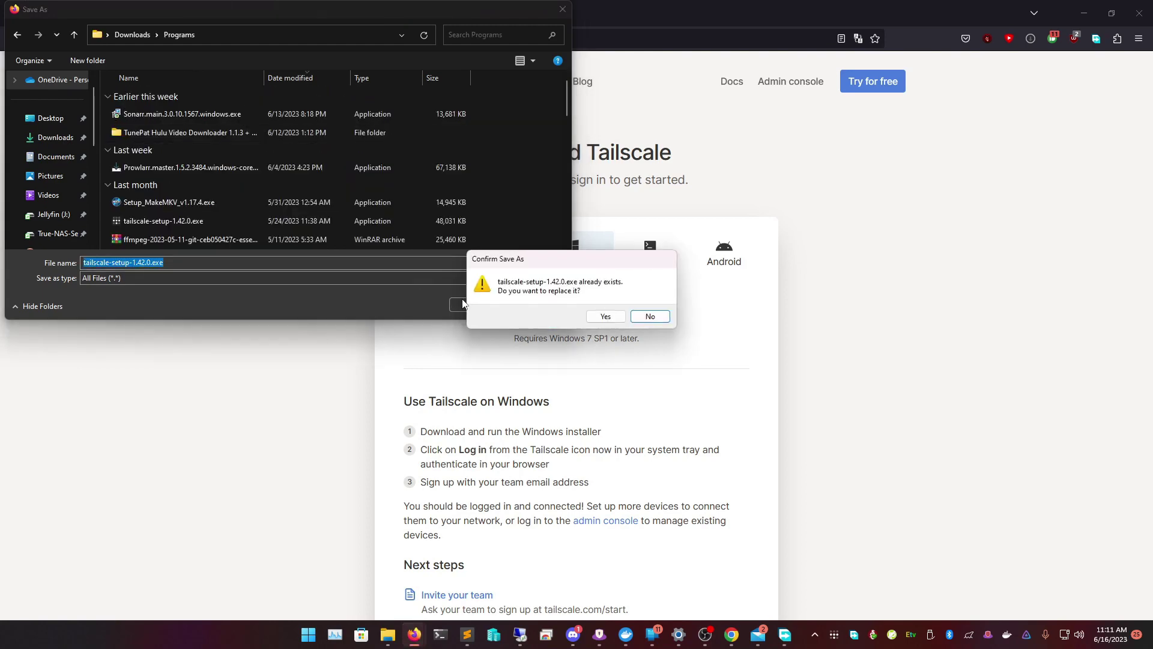
pyautogui.click(651, 316)
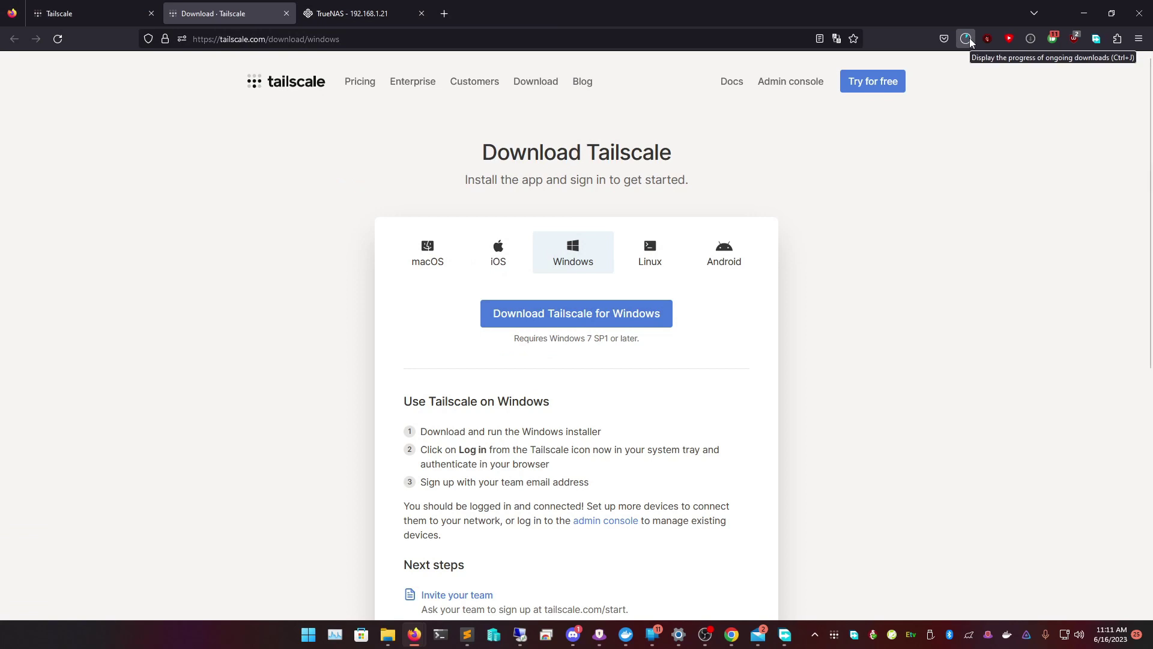
# Exit the running Tailscale client and try to install Tailscale from the downloaded tailscale-setup-1.42.0.exe, closing the setup window.
pyautogui.rightClick(834, 635)
pyautogui.click(864, 629)
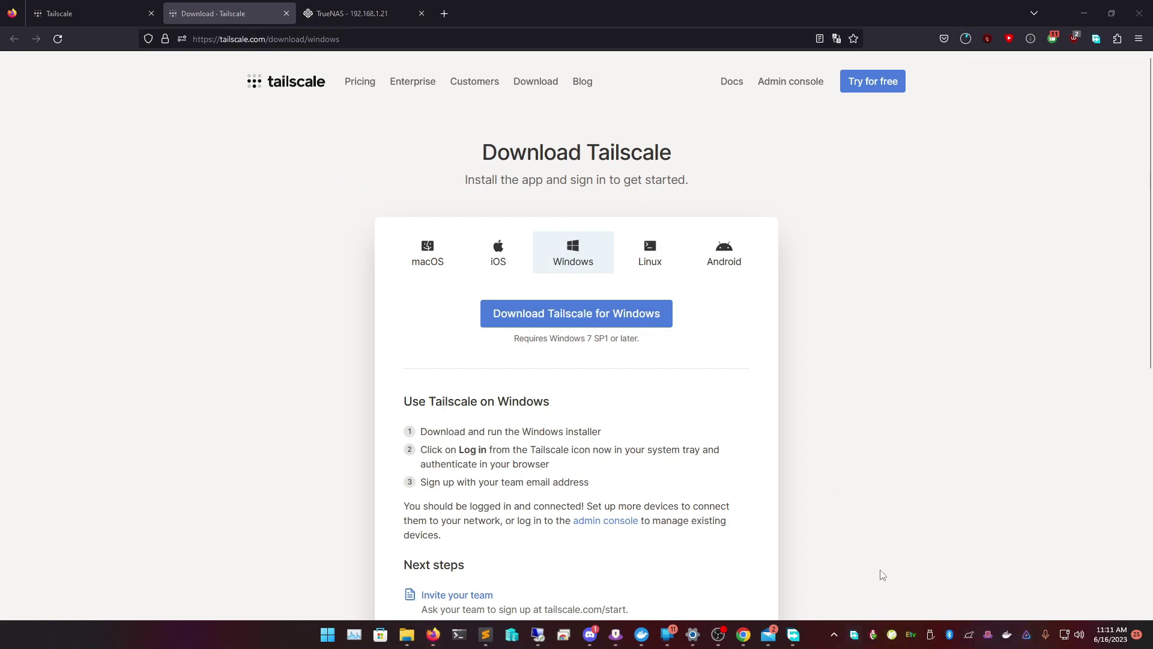
pyautogui.click(967, 41)
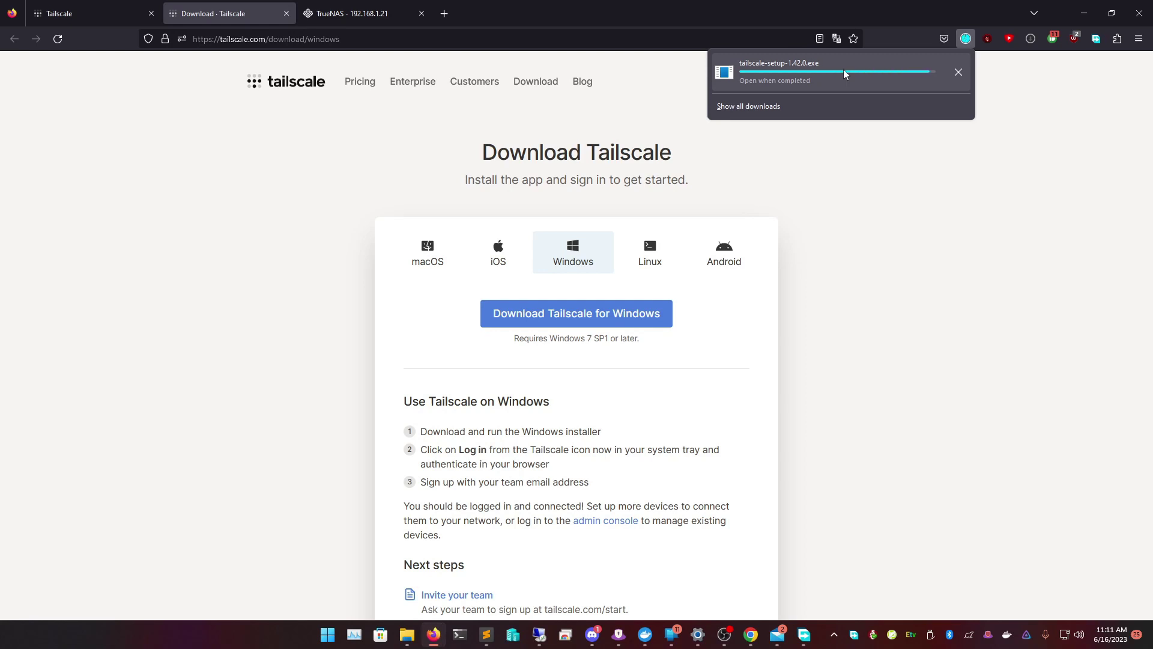
pyautogui.click(843, 69)
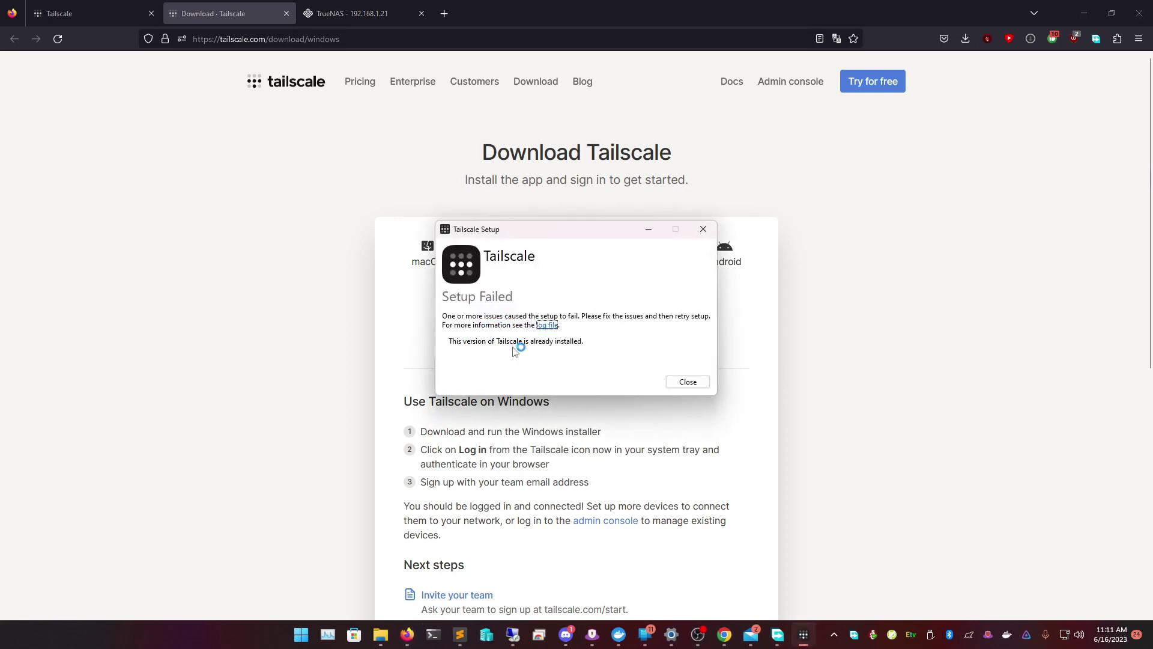
pyautogui.click(689, 382)
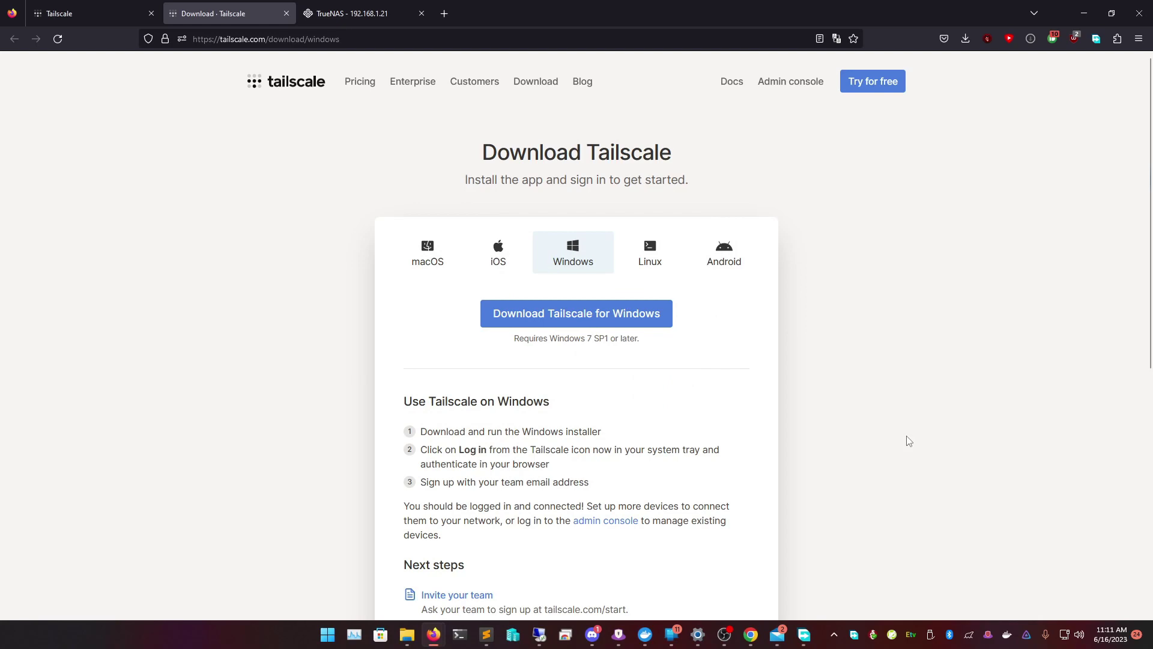
# Search Windows for the installed Tailscale app with "tail" and launch it.
pyautogui.click(322, 641)
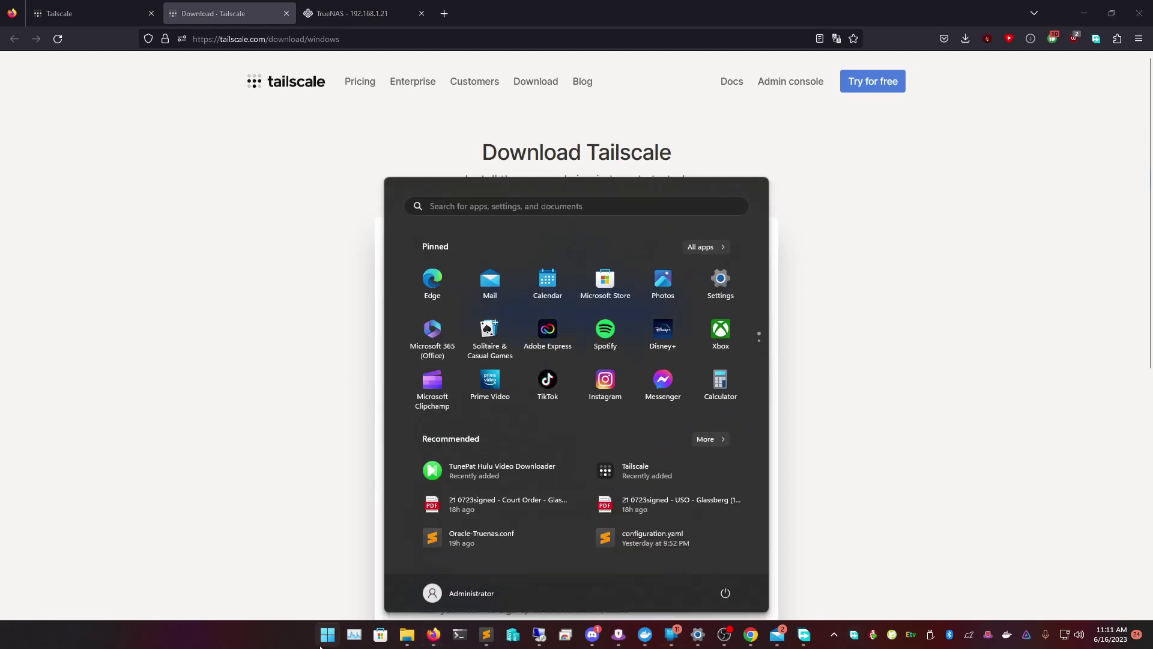
pyautogui.write('yt')
pyautogui.press('BackSpace')
pyautogui.press('BackSpace')
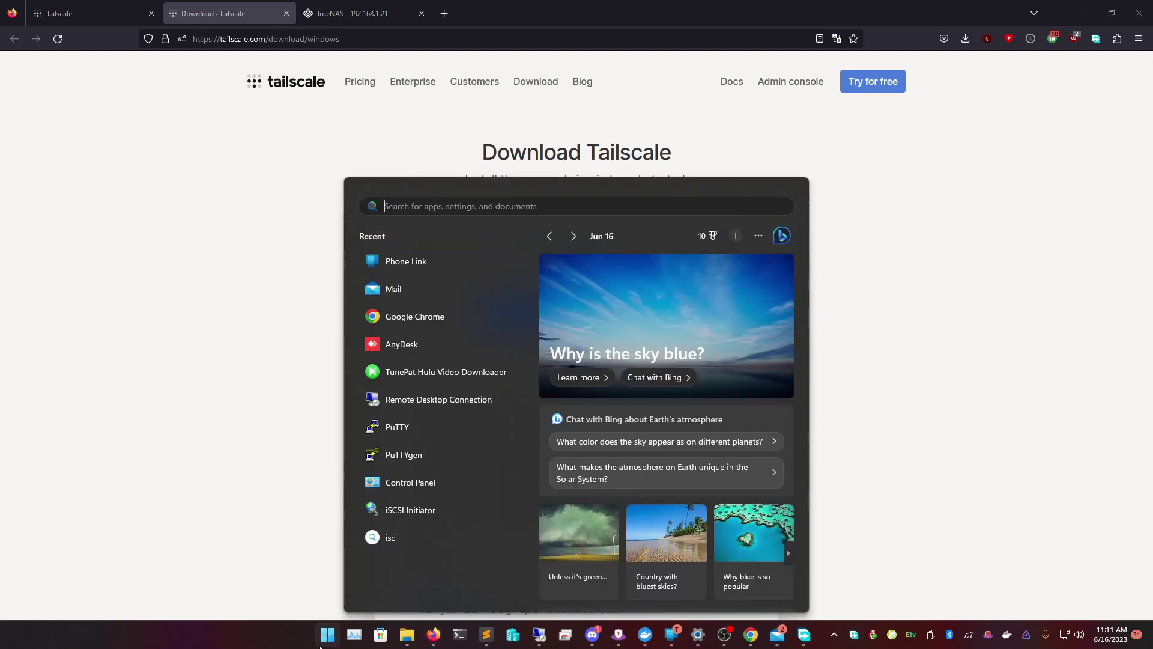
pyautogui.write('tail')
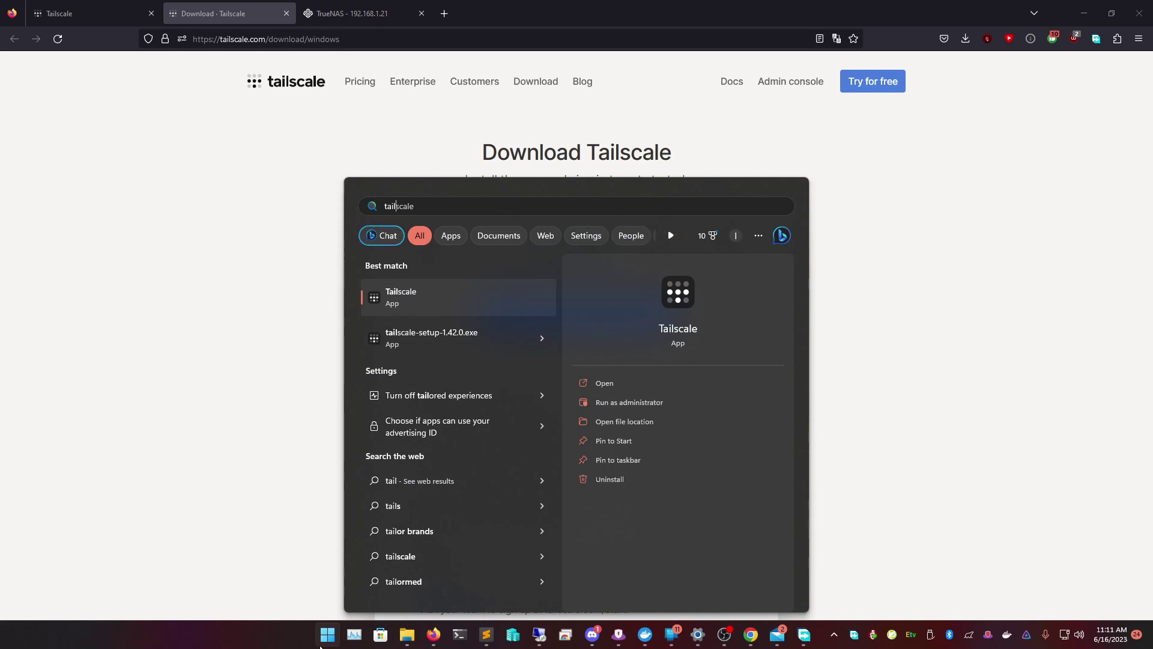
pyautogui.press('Return')
# Log the Tailscale client in with another account and approve connecting the Movies4You-NAS device to the new tailnet.
pyautogui.click(834, 635)
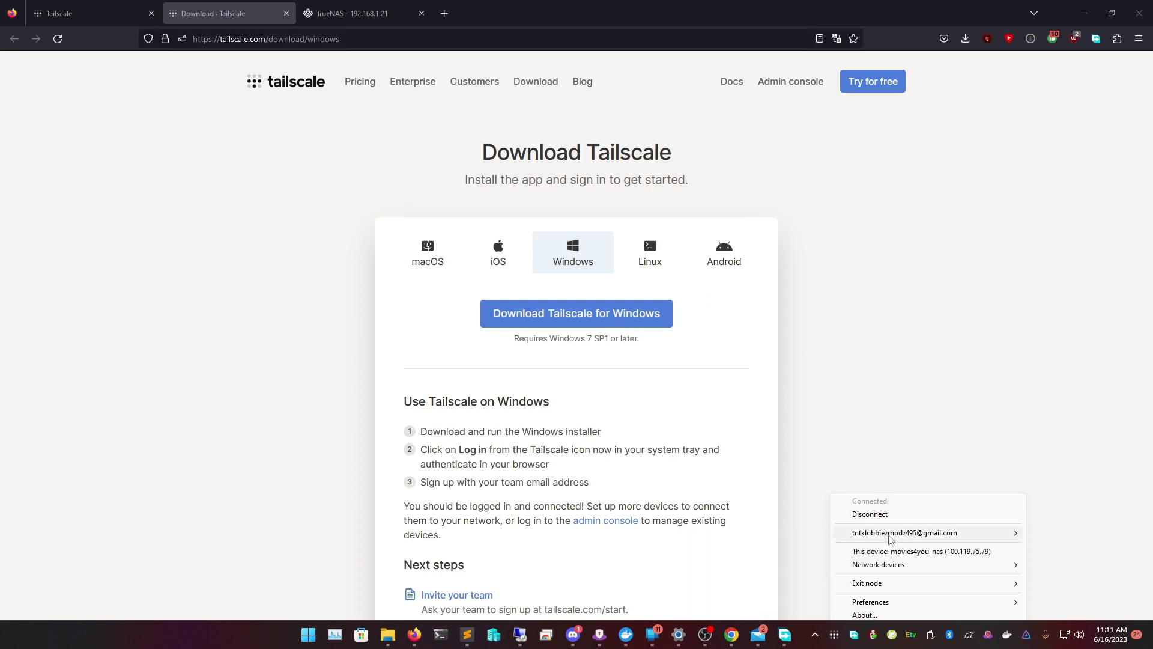
pyautogui.moveTo(891, 539)
pyautogui.click(779, 534)
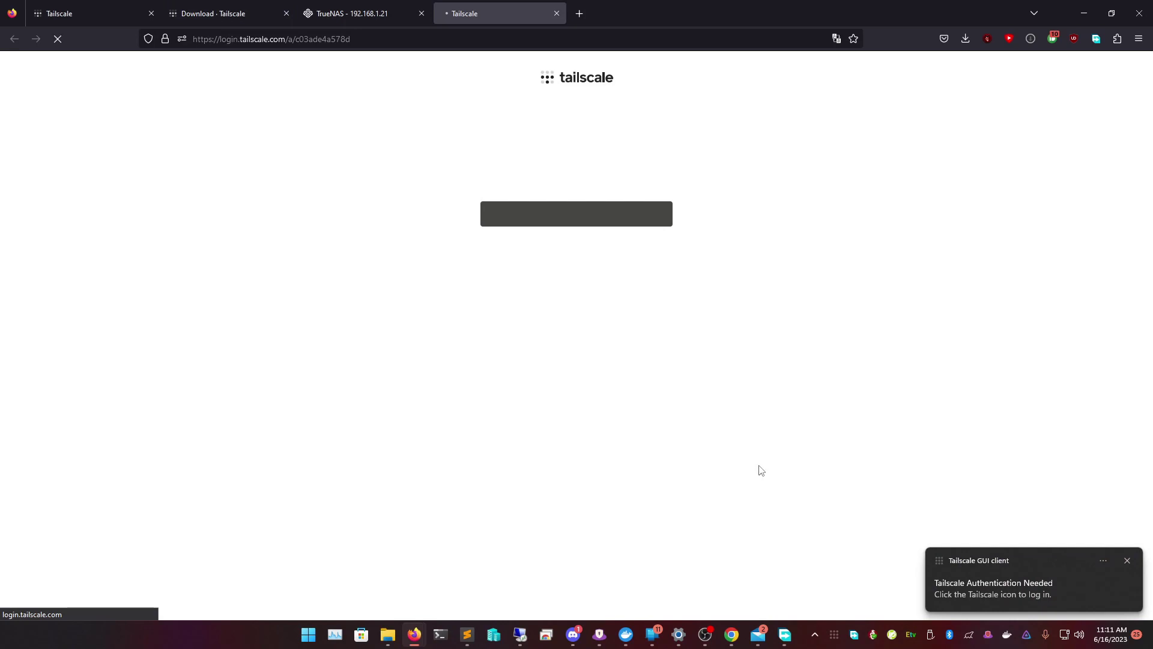
pyautogui.click(556, 222)
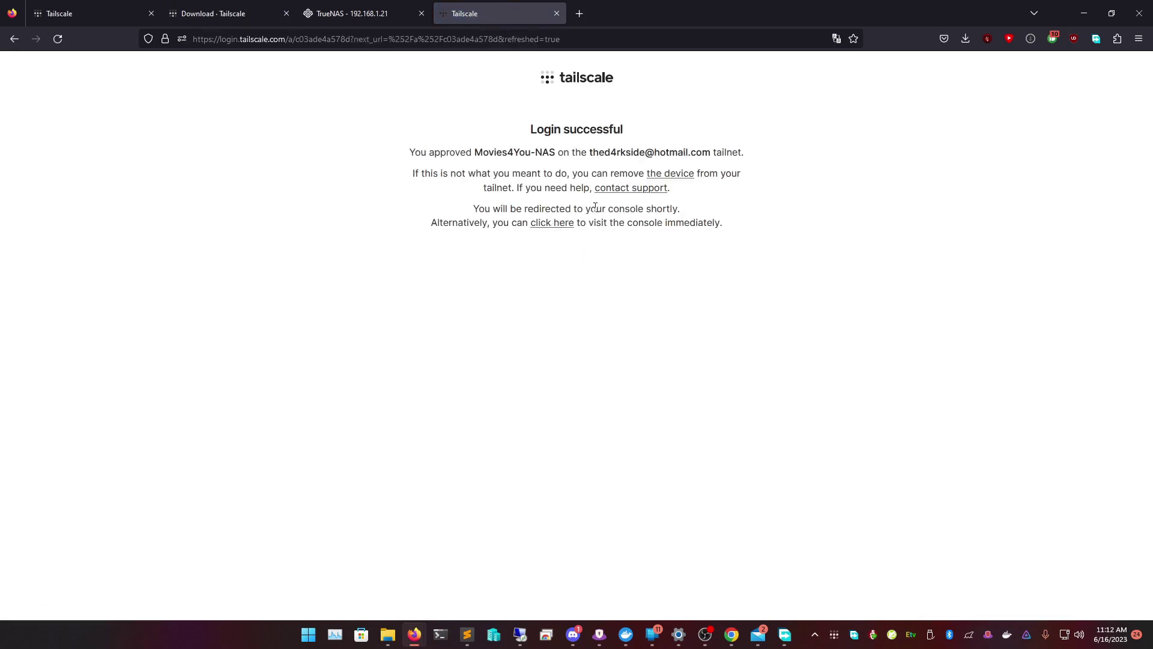
pyautogui.tripleClick(619, 152)
pyautogui.doubleClick(672, 152)
pyautogui.click(692, 153)
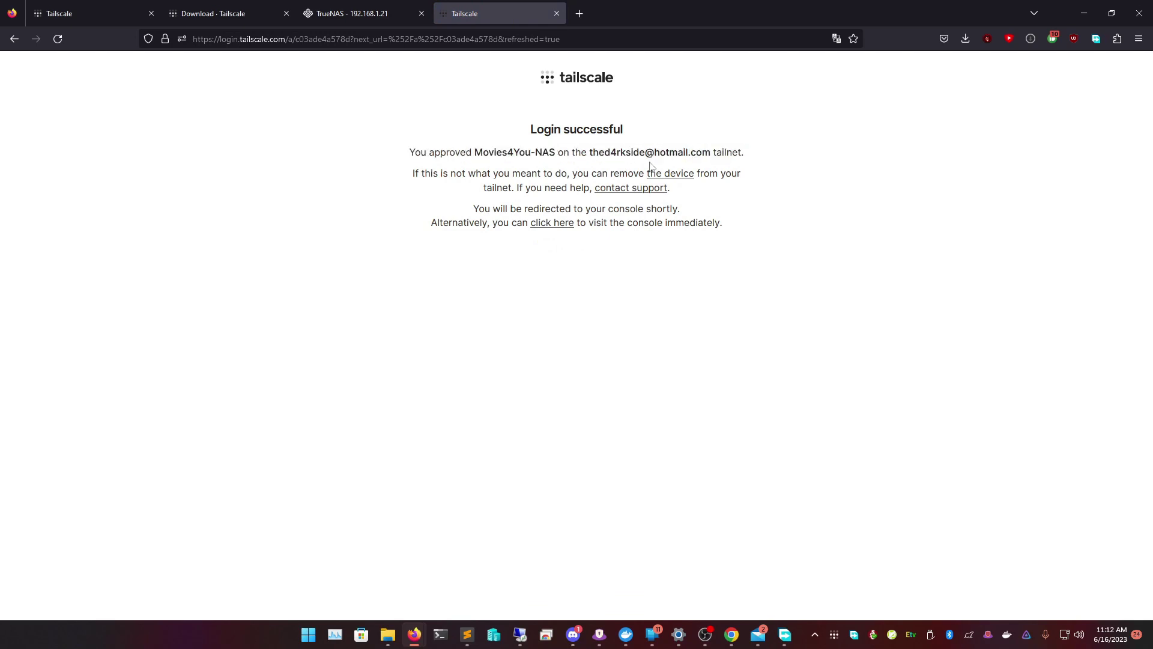
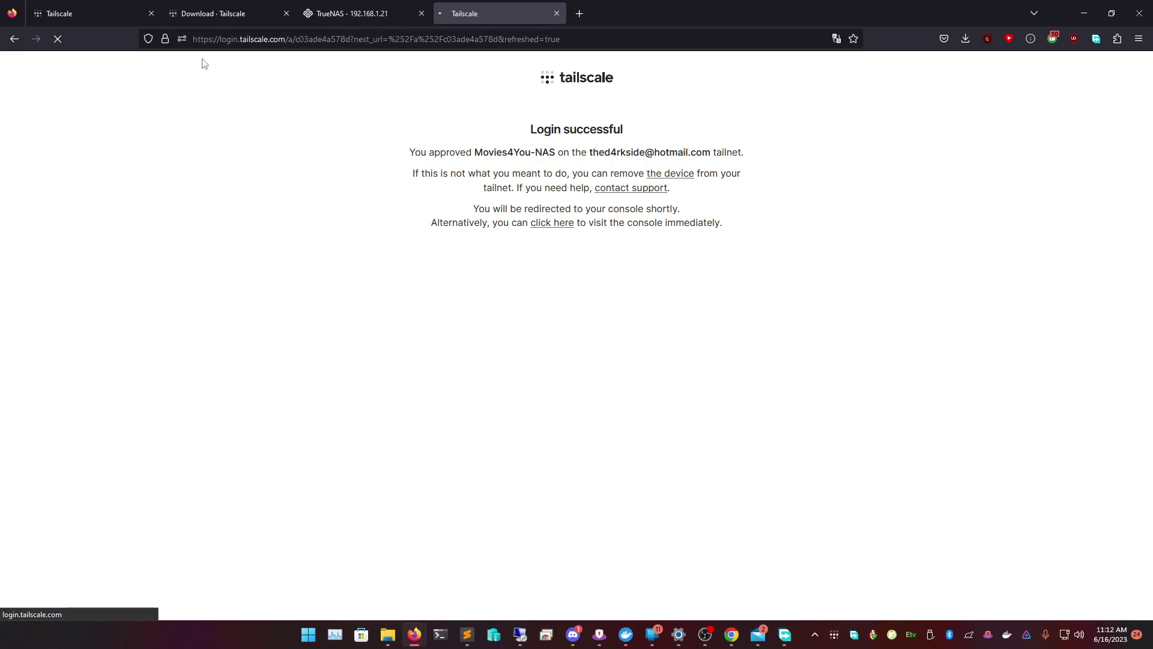
# Open tailscale.com and enter its free sign-up flow to reach the page for adding a second device.
pyautogui.click(287, 45)
pyautogui.hotkey('ctrl', 'a')
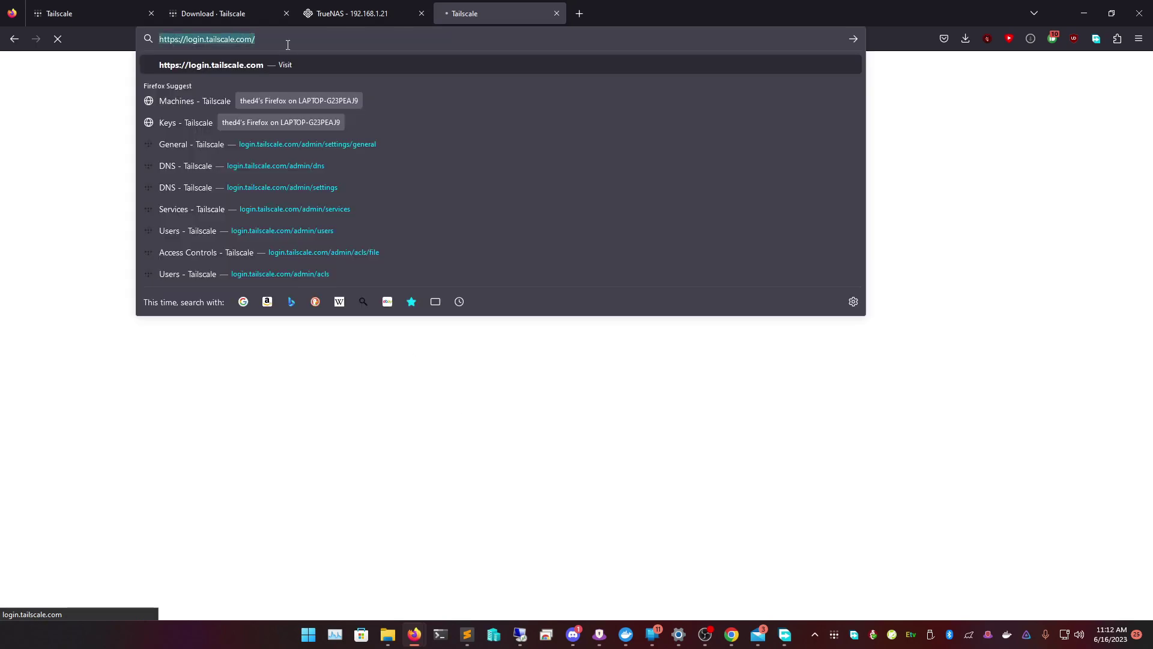
pyautogui.write('yale')
pyautogui.press('BackSpace')
pyautogui.press('BackSpace')
pyautogui.press('BackSpace')
pyautogui.press('BackSpace')
pyautogui.write('tailscale')
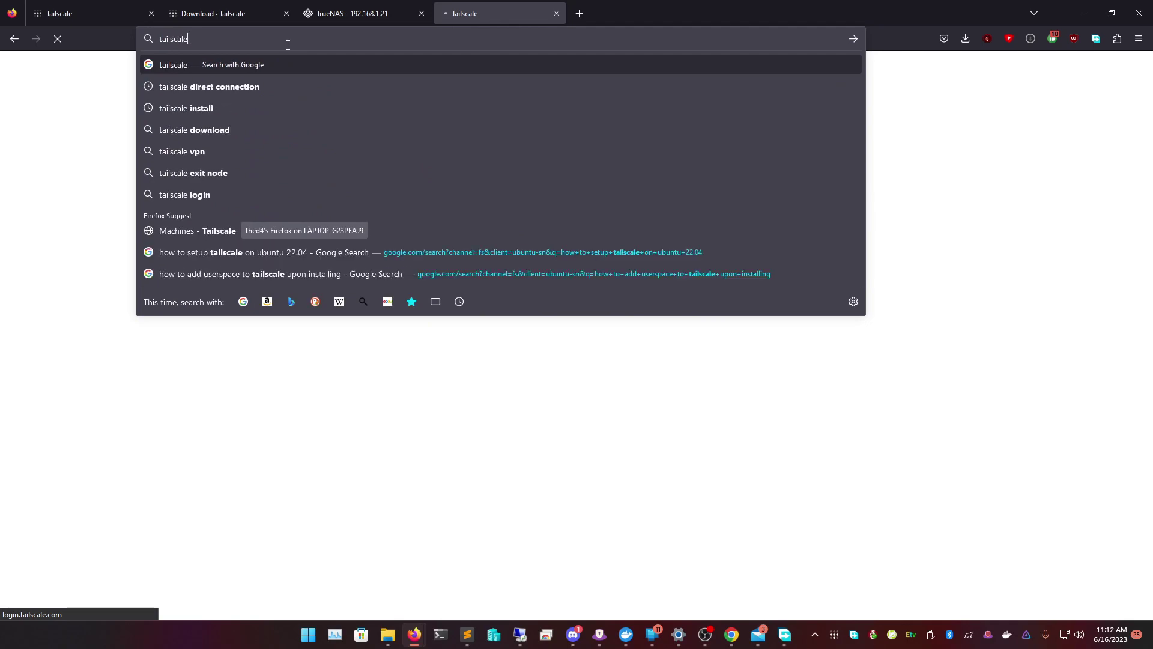
pyautogui.write('.v')
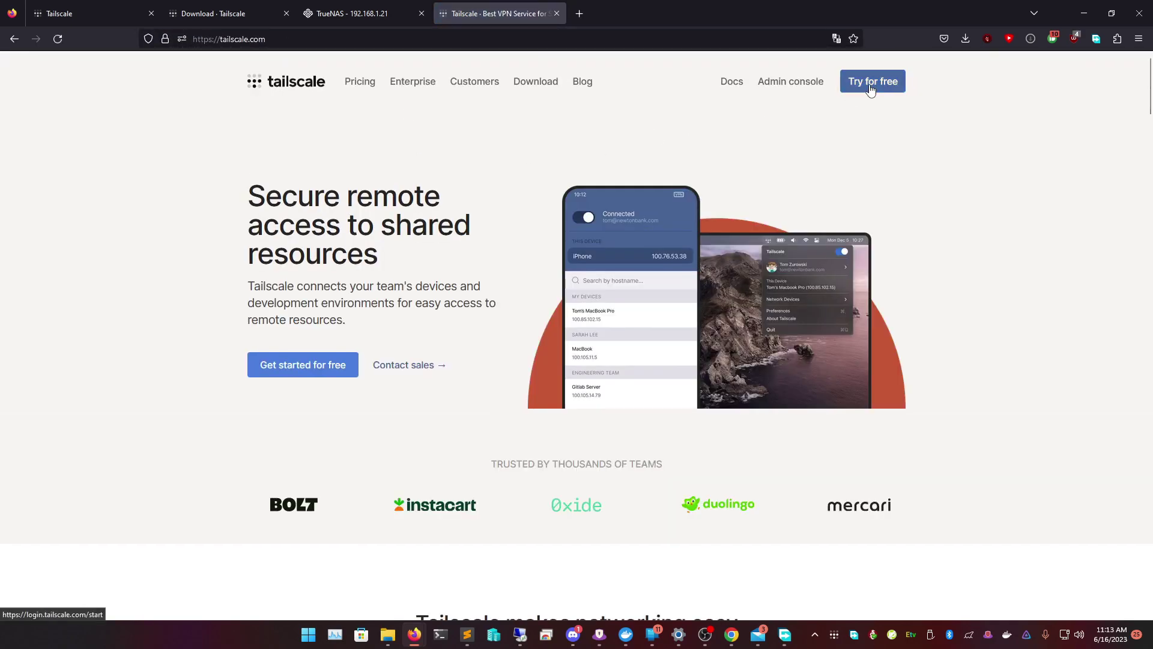
pyautogui.click(870, 88)
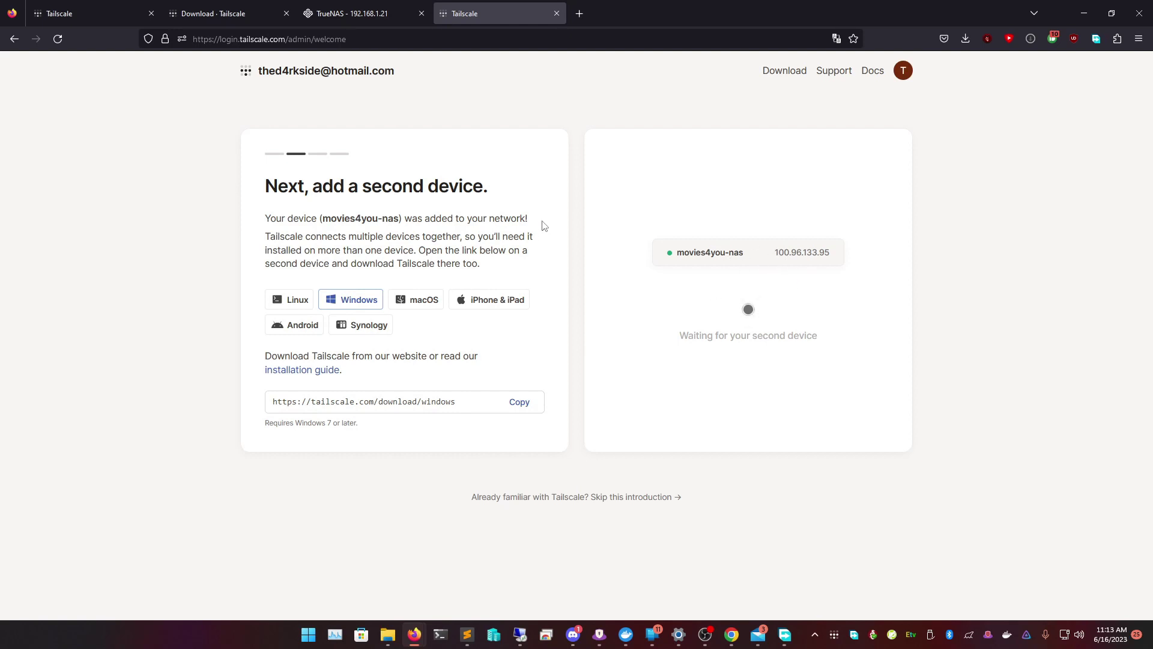
# Switch to the Ubuntu 22.04 remote desktop and open the pushed tailscale.com link in its Firefox browser.
pyautogui.moveTo(745, 637)
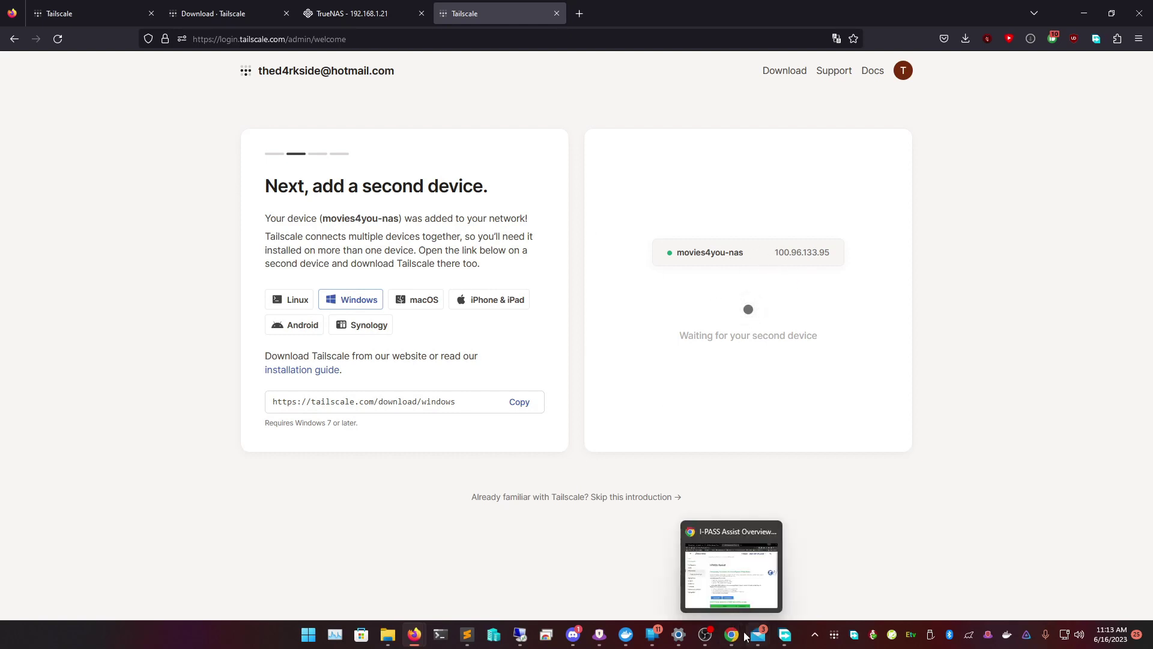
pyautogui.click(520, 635)
pyautogui.click(436, 406)
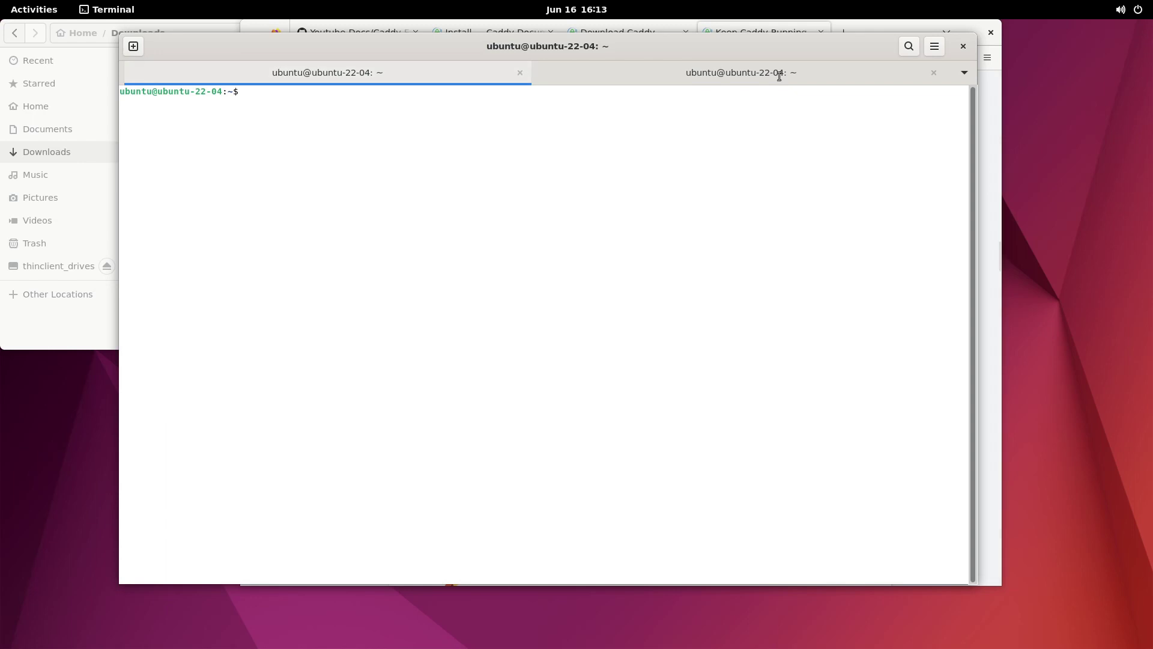
pyautogui.click(876, 27)
pyautogui.click(945, 58)
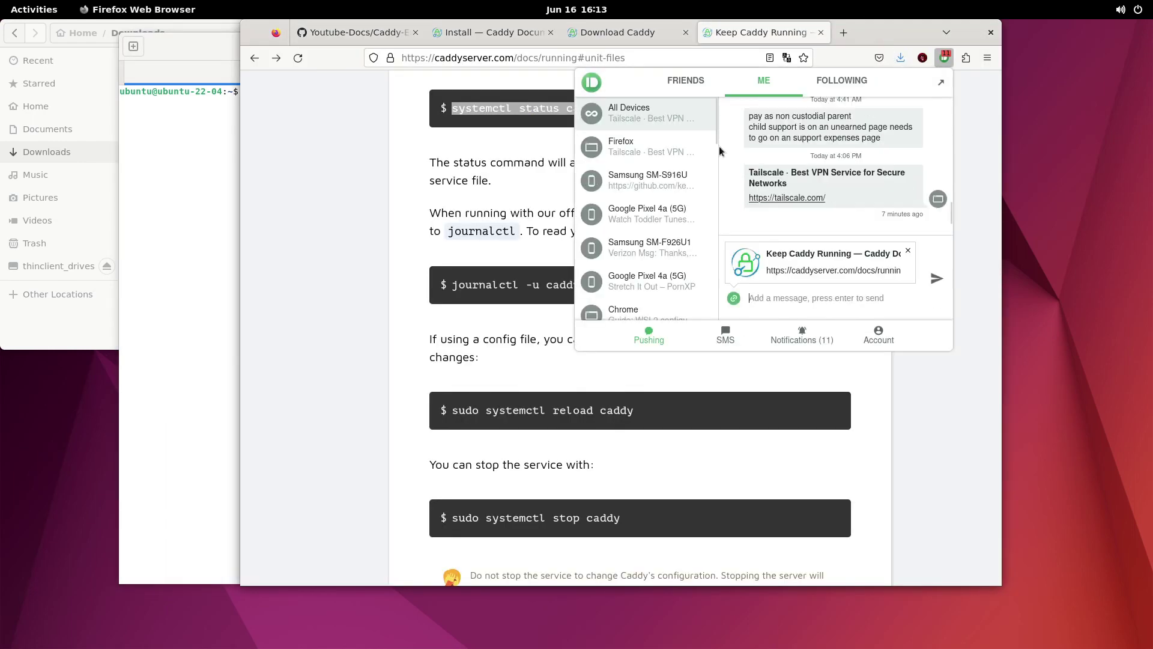
pyautogui.click(794, 198)
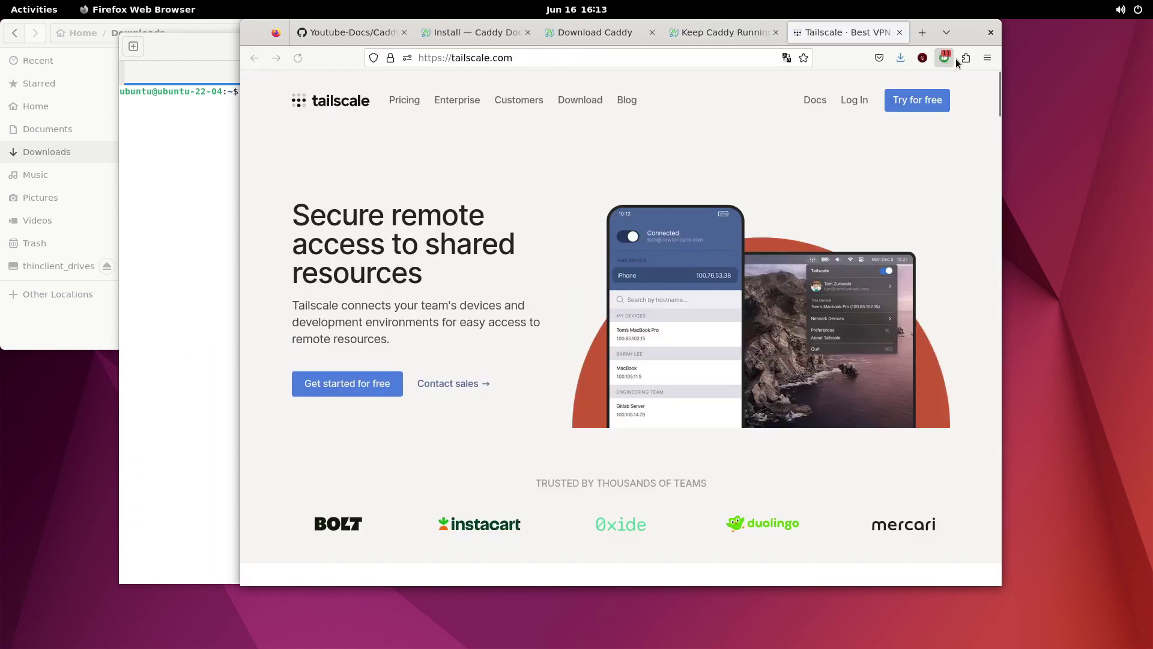
# Sign in to Tailscale with the Microsoft identity provider on the Ubuntu machine.
pyautogui.click(910, 104)
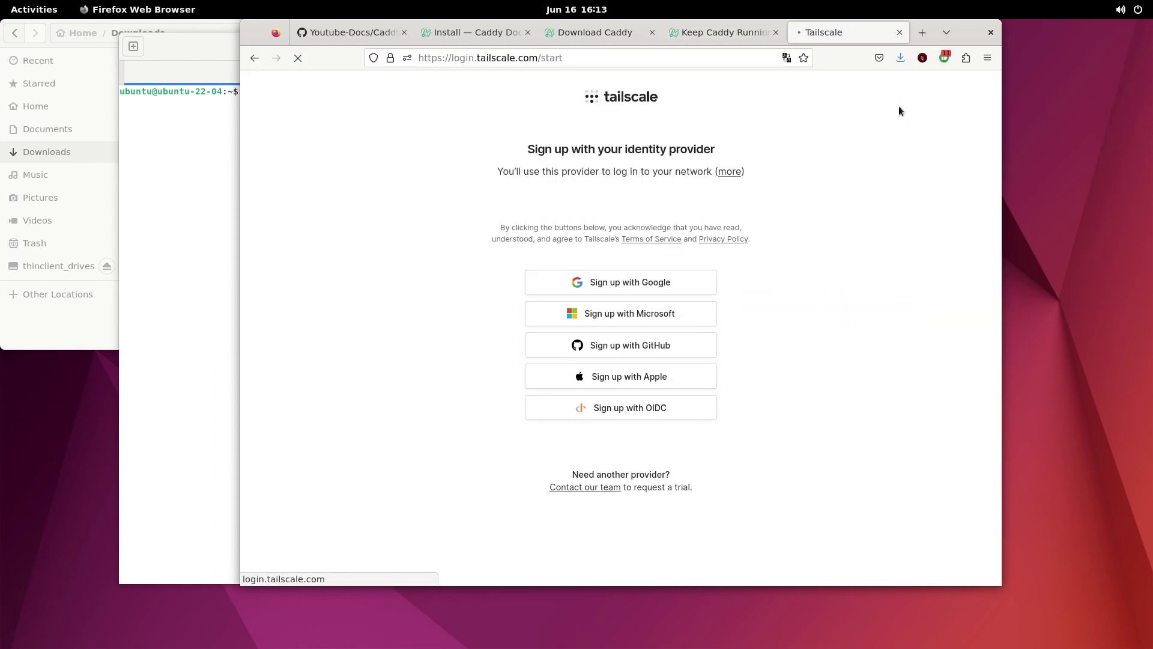
pyautogui.click(652, 318)
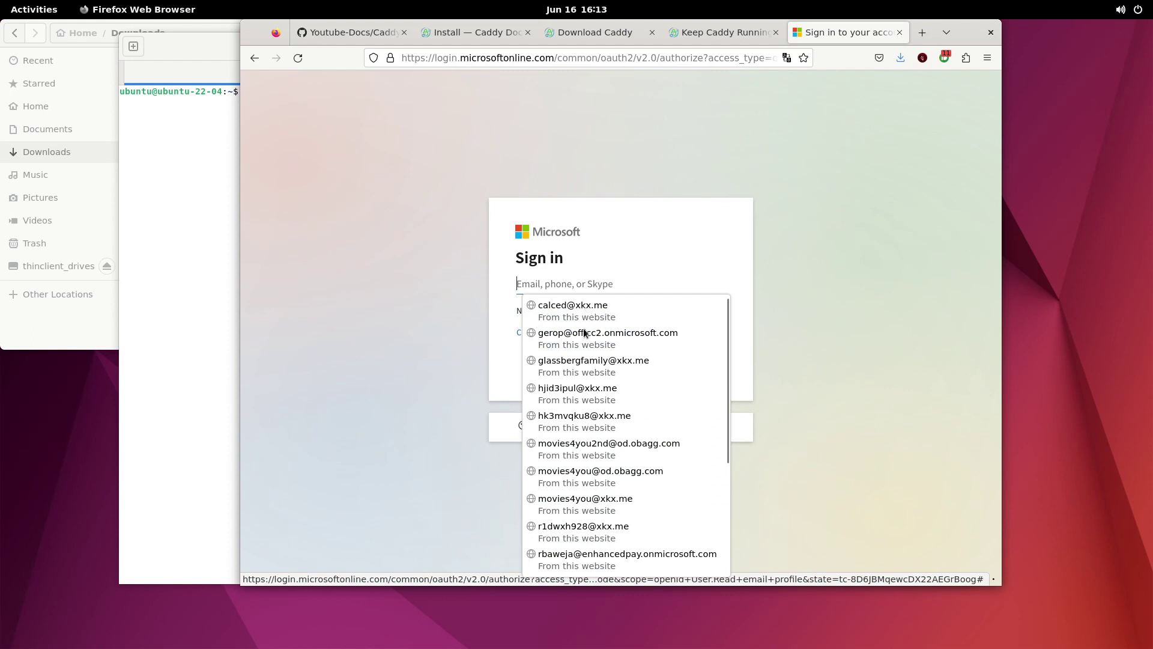
pyautogui.click(476, 385)
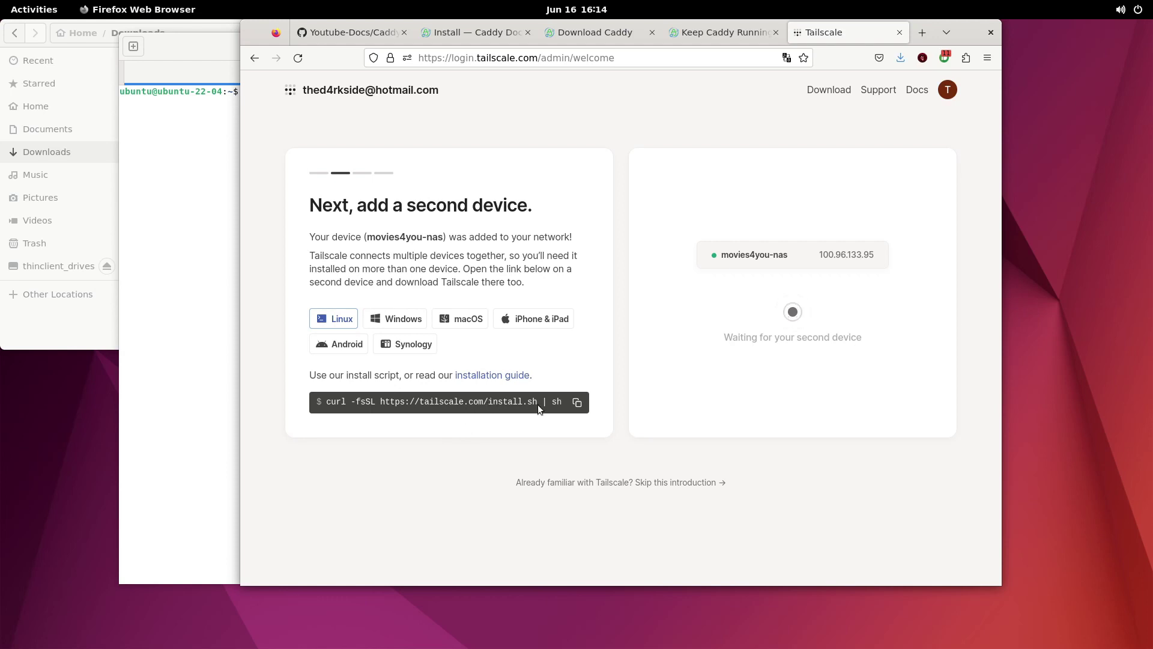
pyautogui.click(579, 404)
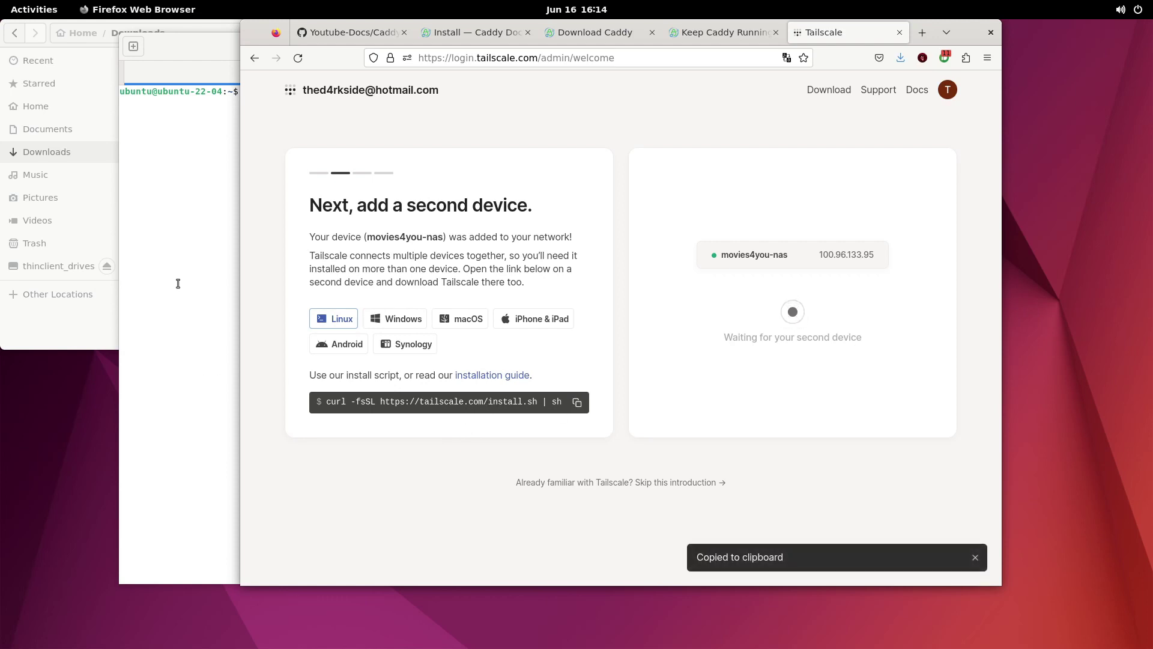
pyautogui.click(217, 171)
pyautogui.rightClick(250, 161)
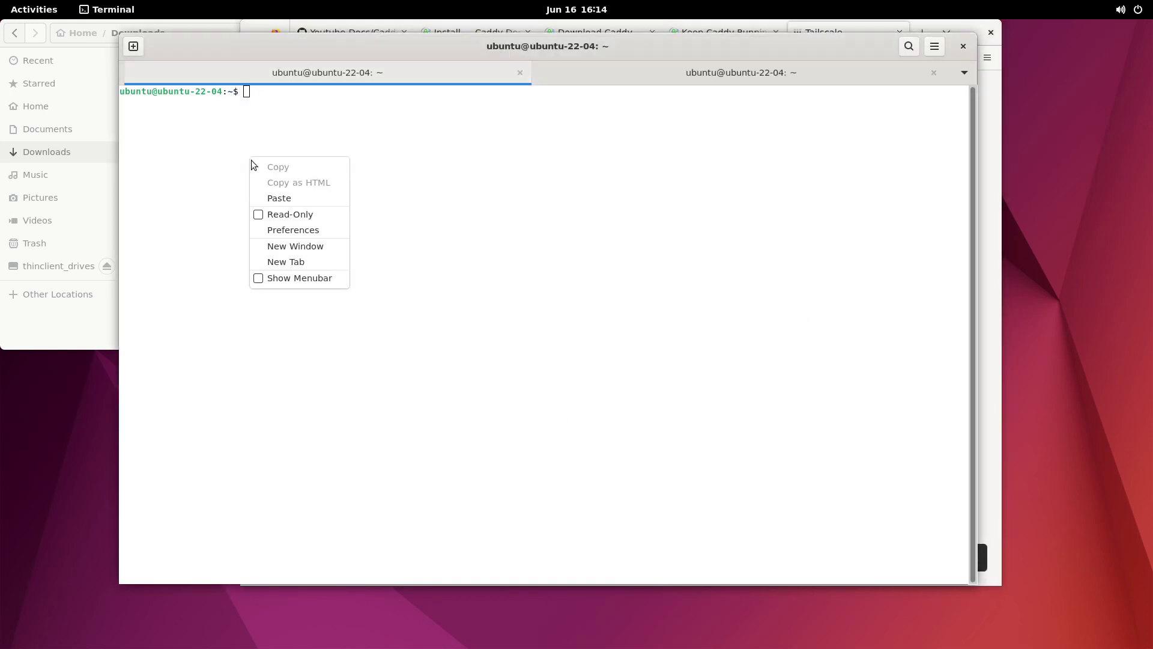
pyautogui.click(275, 197)
pyautogui.press('Return')
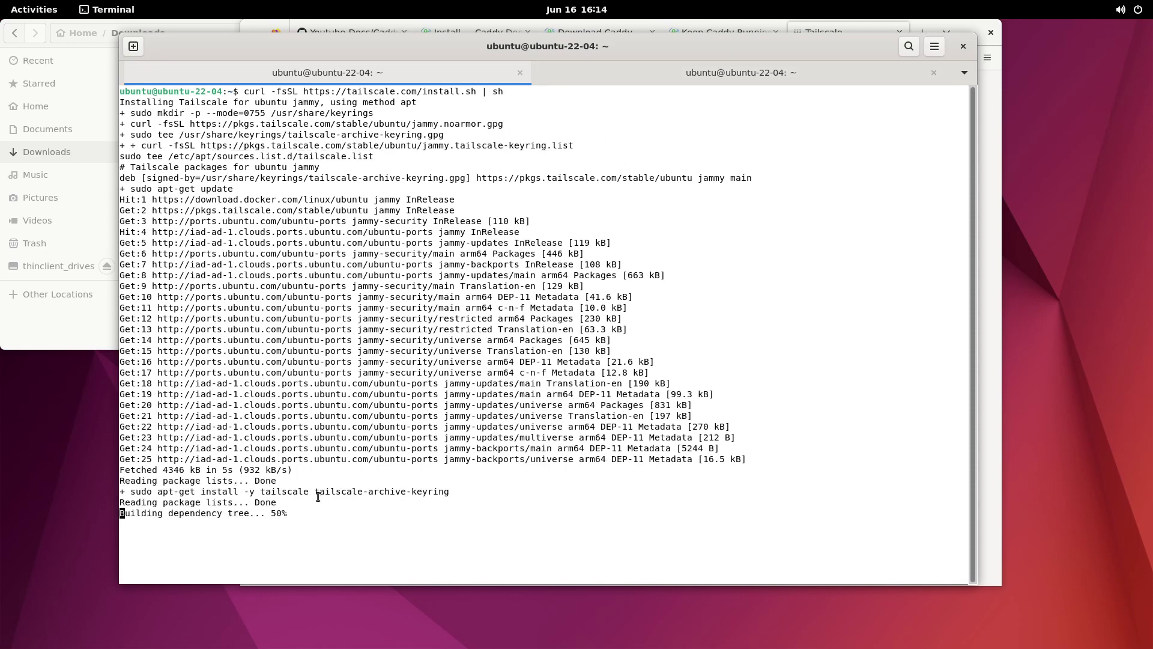
# Copy the suggested command "sudo tailscale up" from the installer output, run it, and review the terminal output.
pyautogui.tripleClick(181, 566)
pyautogui.rightClick(183, 568)
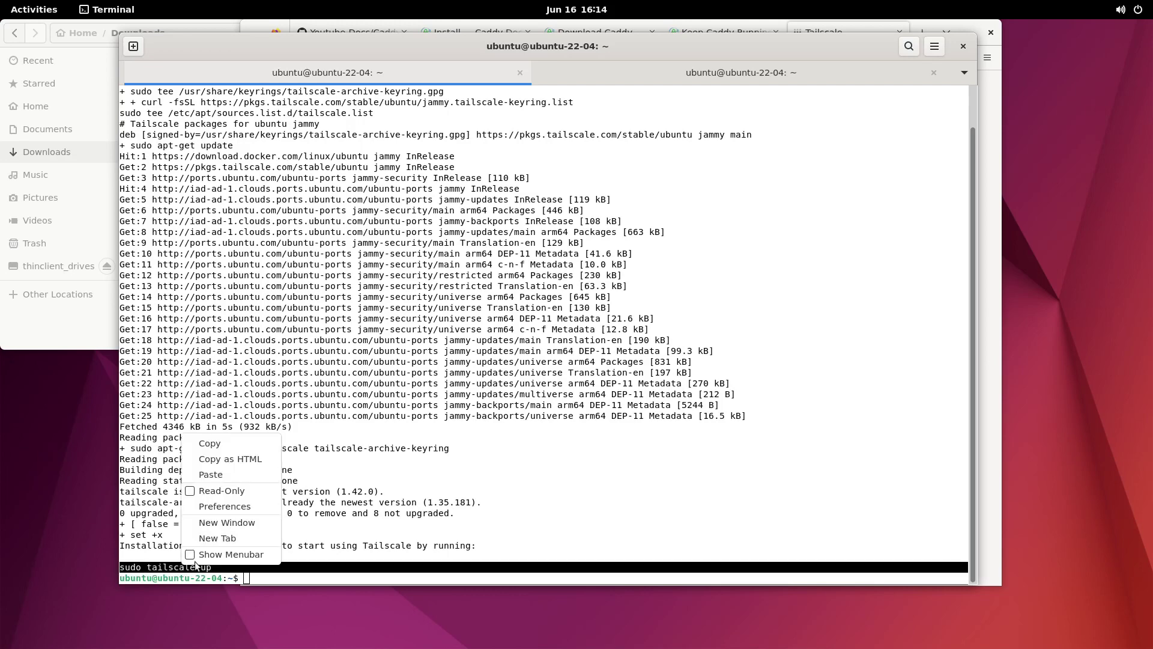
pyautogui.click(210, 443)
pyautogui.click(268, 575)
pyautogui.rightClick(267, 575)
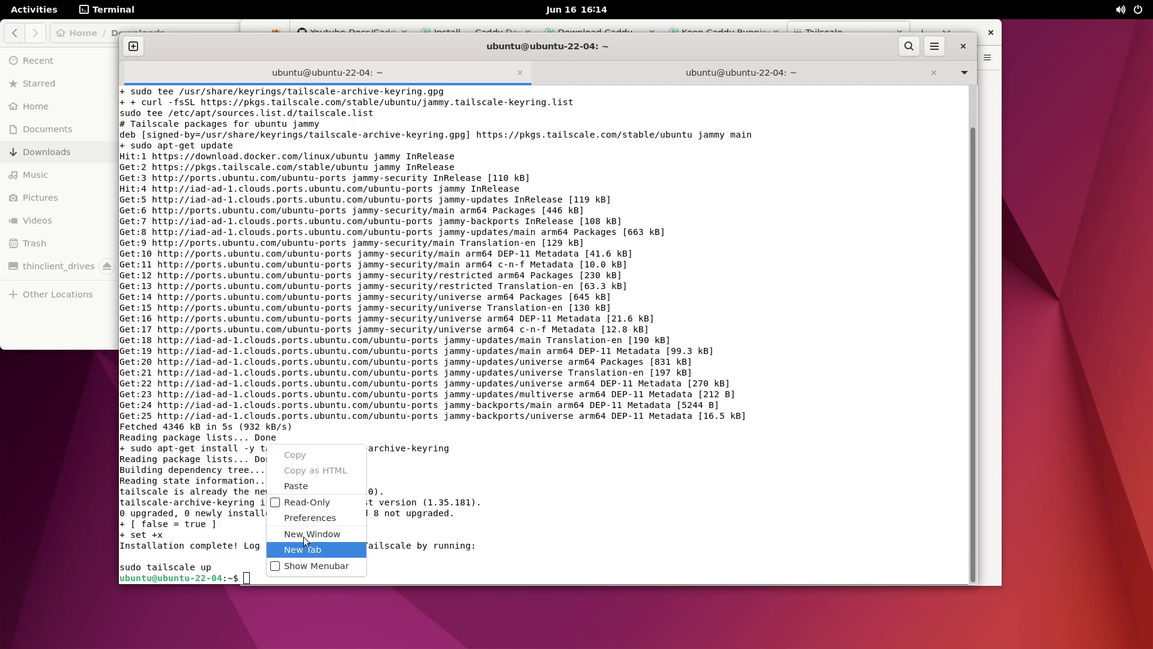
pyautogui.click(303, 485)
pyautogui.press('Return')
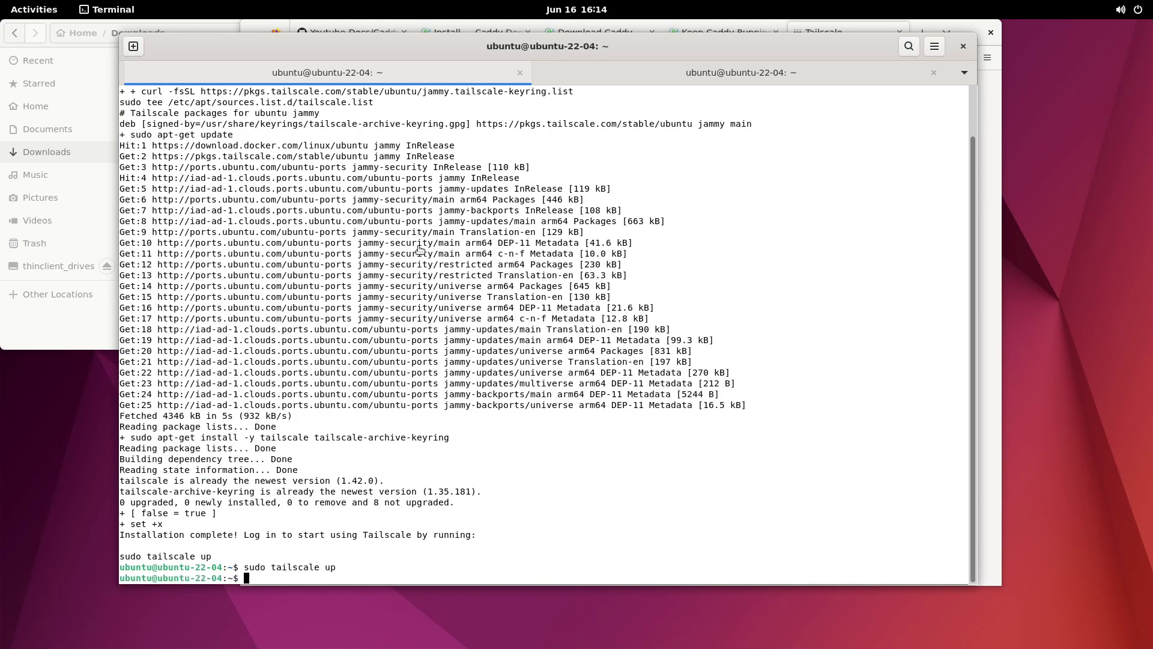
pyautogui.scroll(2, 419, 246)
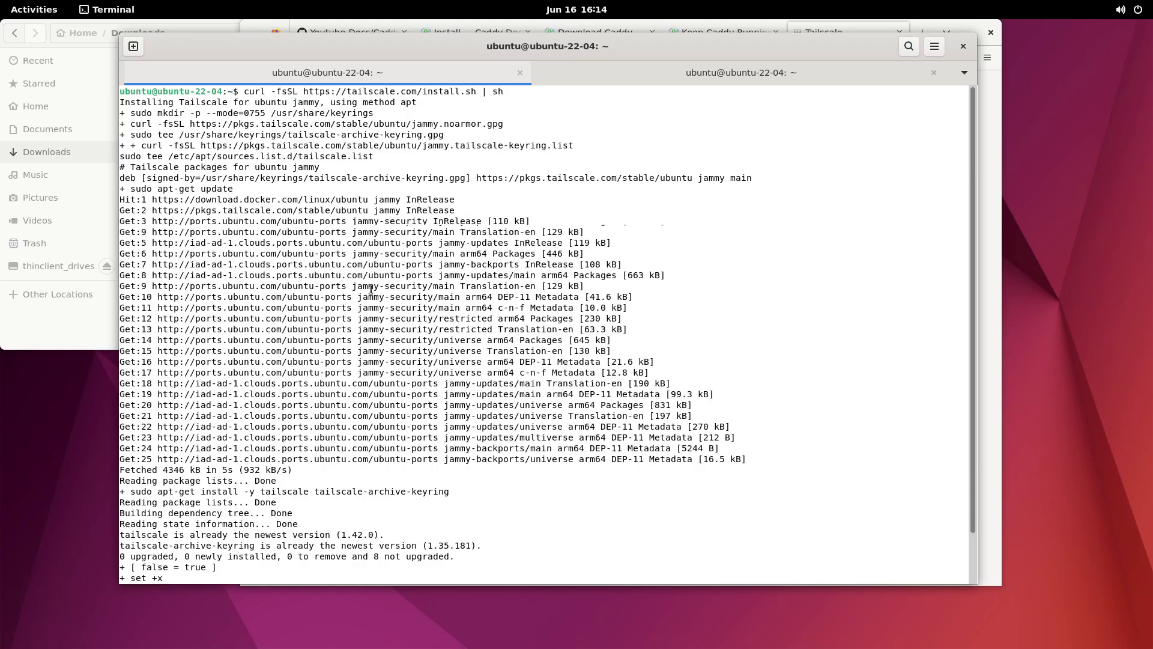
pyautogui.scroll(-2, 405, 211)
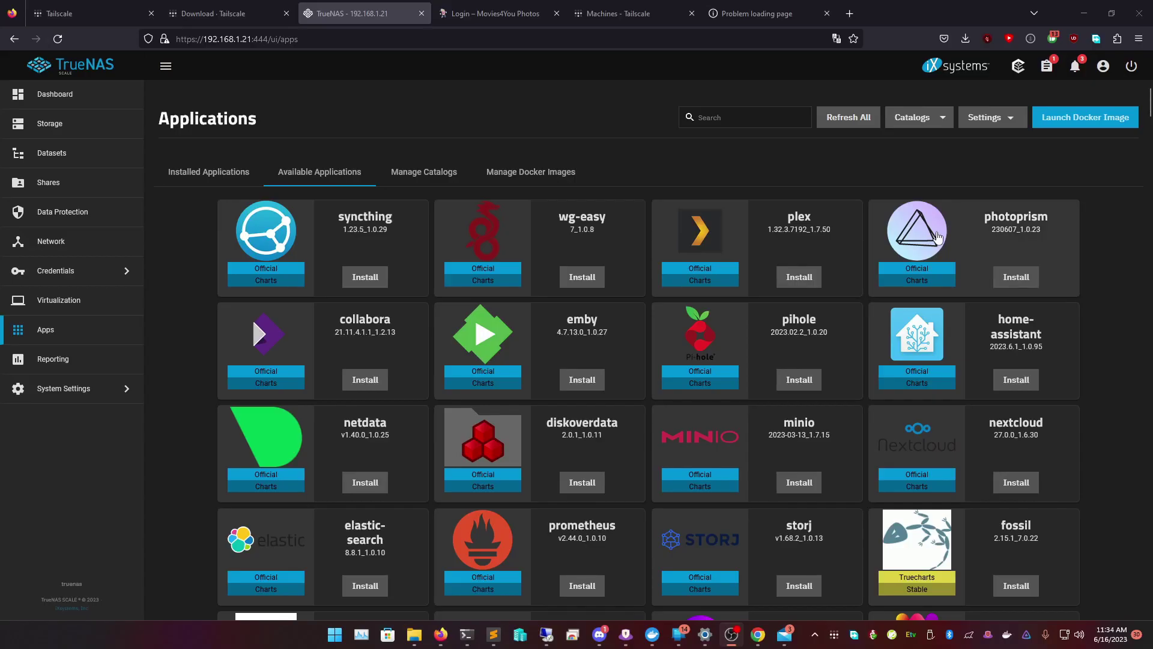
# Find the Truecharts tailscale app among the available TrueNAS applications and start its installation with the application name tailscale-tut.
pyautogui.click(732, 118)
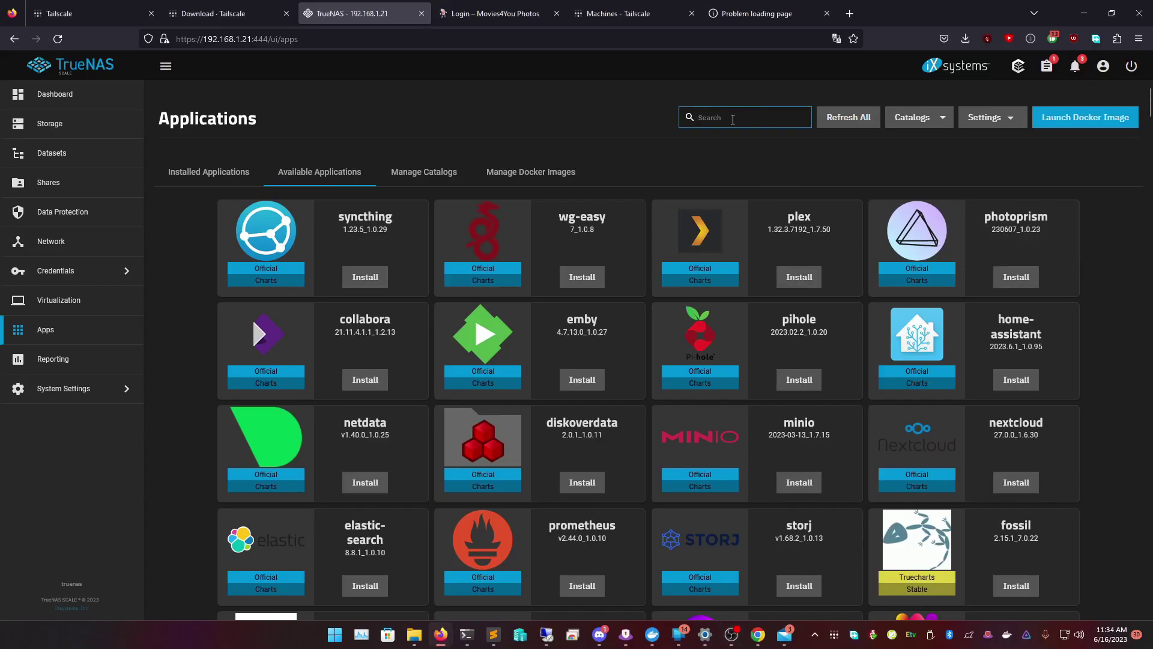
pyautogui.write('tailscal')
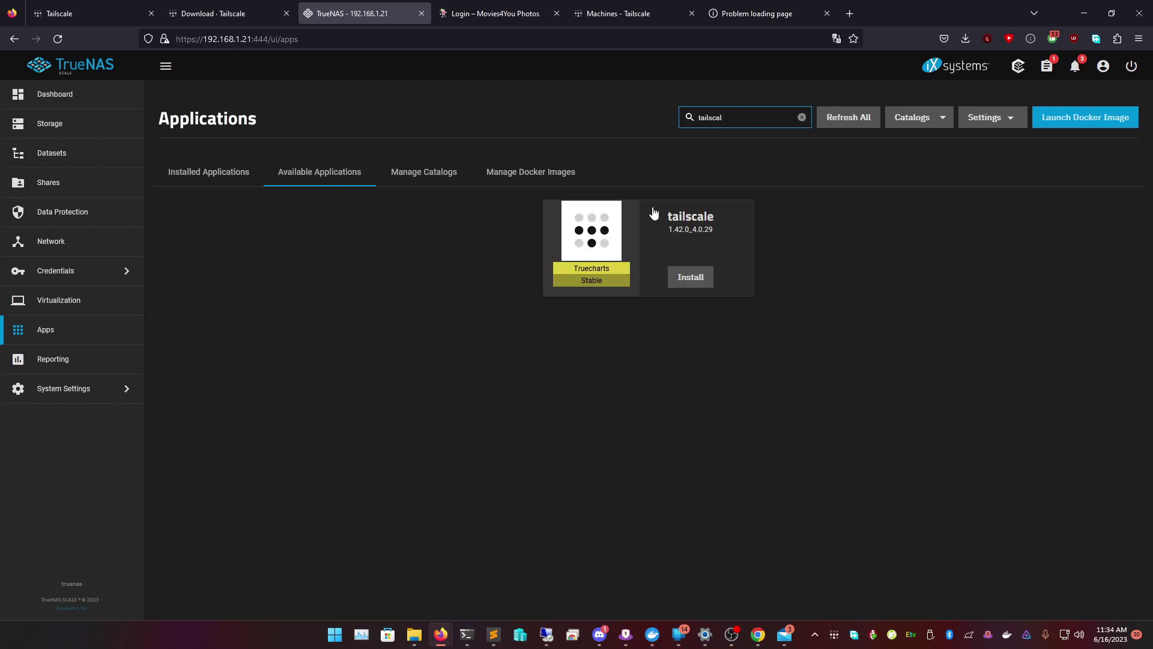
pyautogui.click(690, 277)
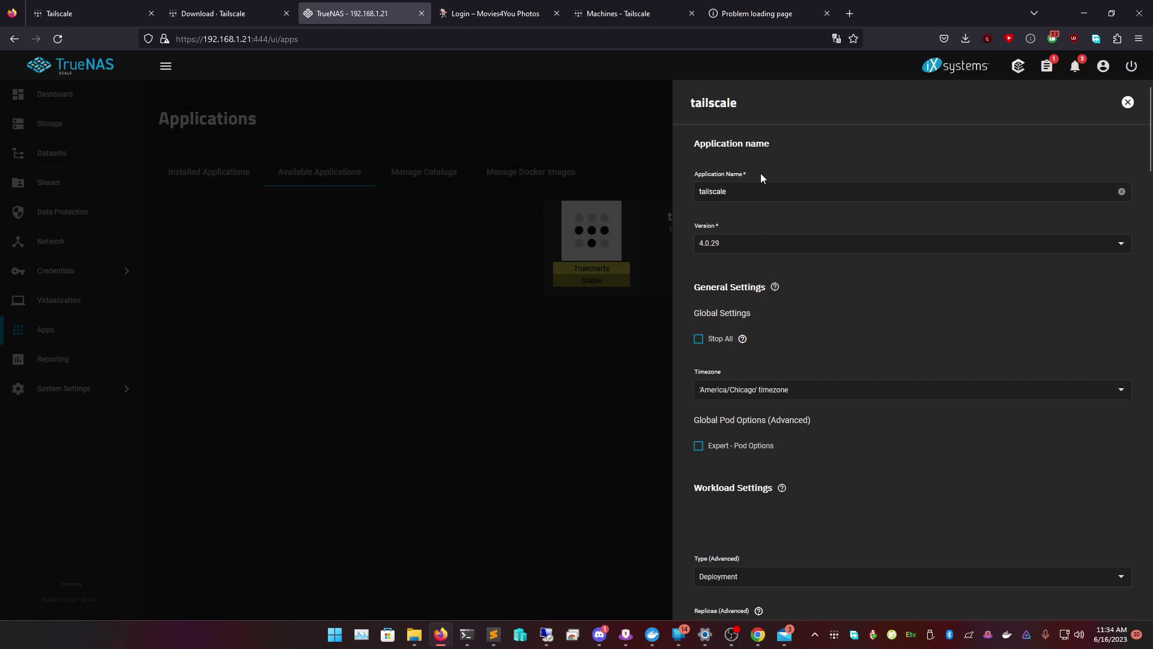
pyautogui.click(754, 192)
pyautogui.write('-tut')
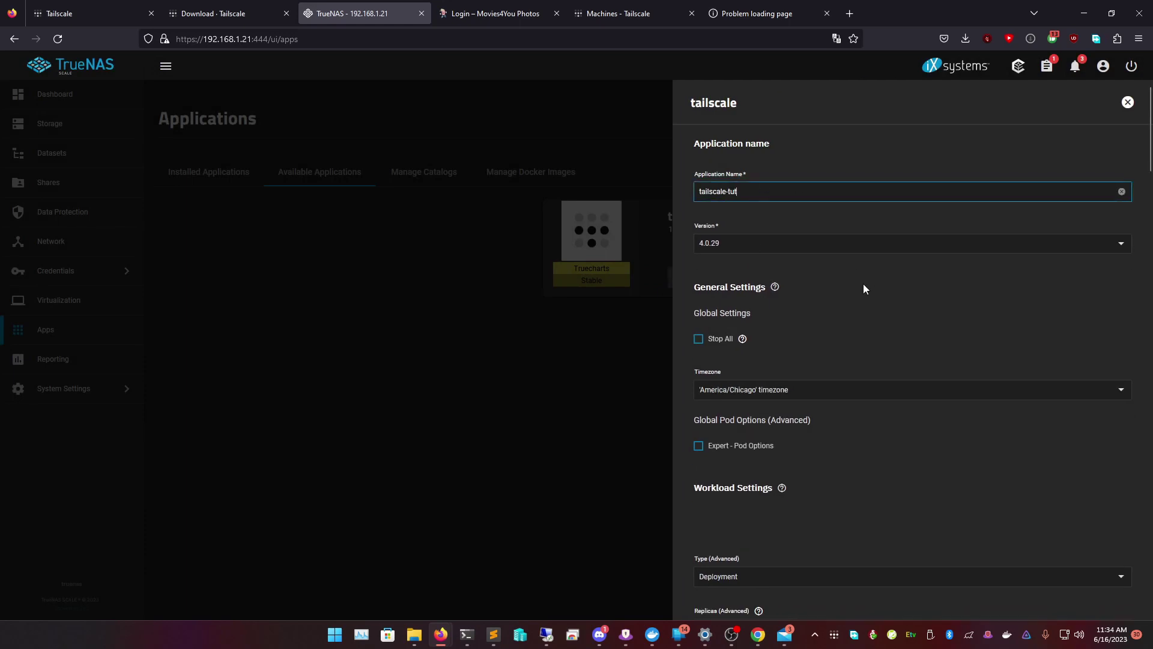
pyautogui.click(865, 285)
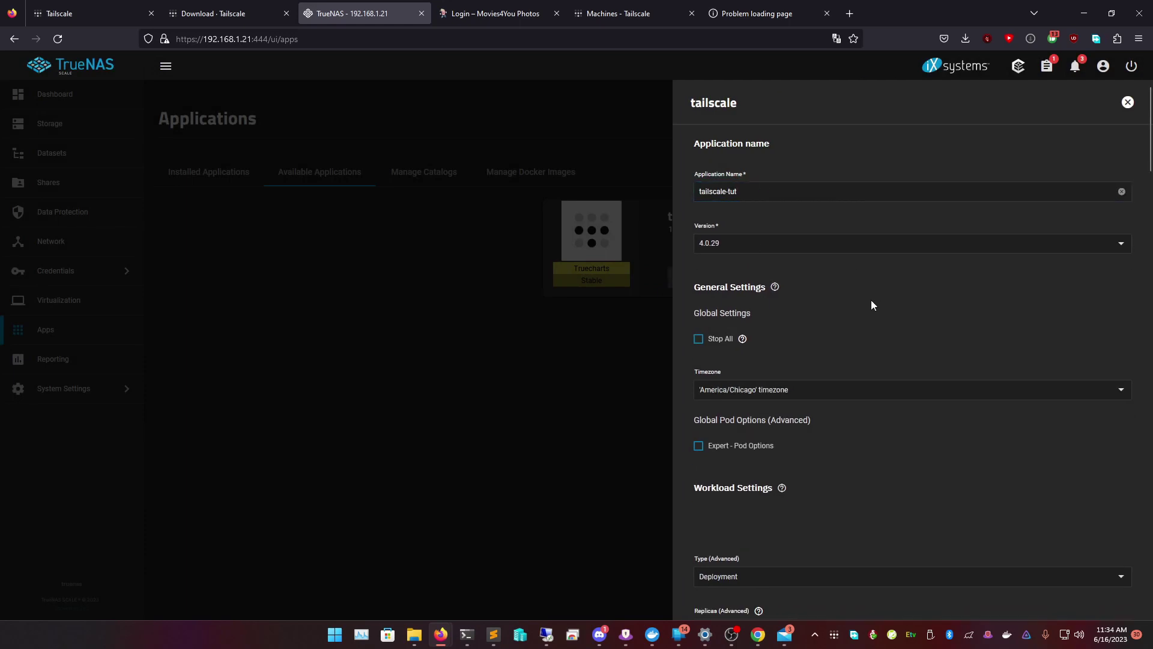
# Go to the Auth Key field in the app configuration, and open the Keys settings in the Tailscale admin console.
pyautogui.scroll(-8, 875, 295)
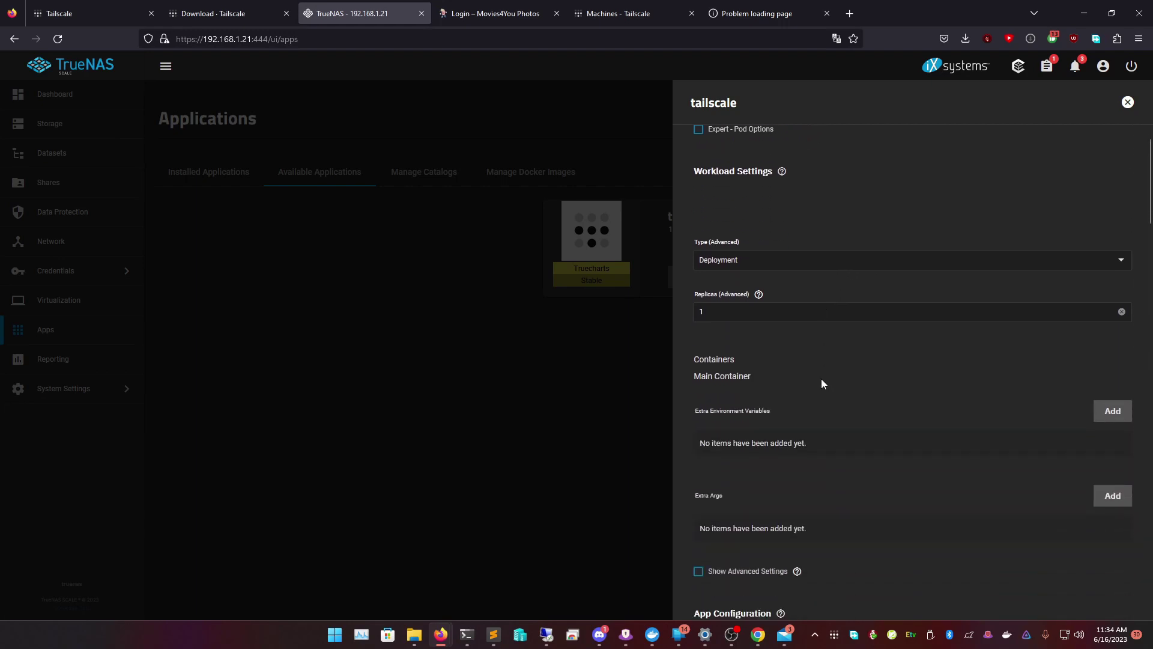
pyautogui.scroll(-2, 909, 364)
pyautogui.click(738, 424)
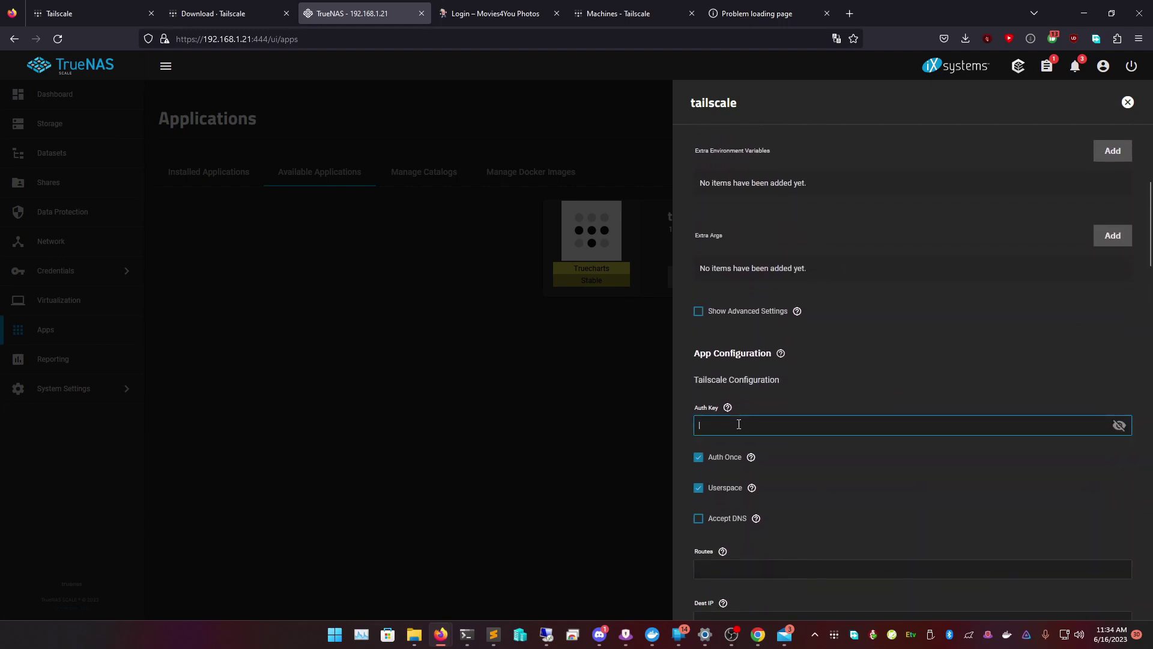
pyautogui.rightClick(739, 424)
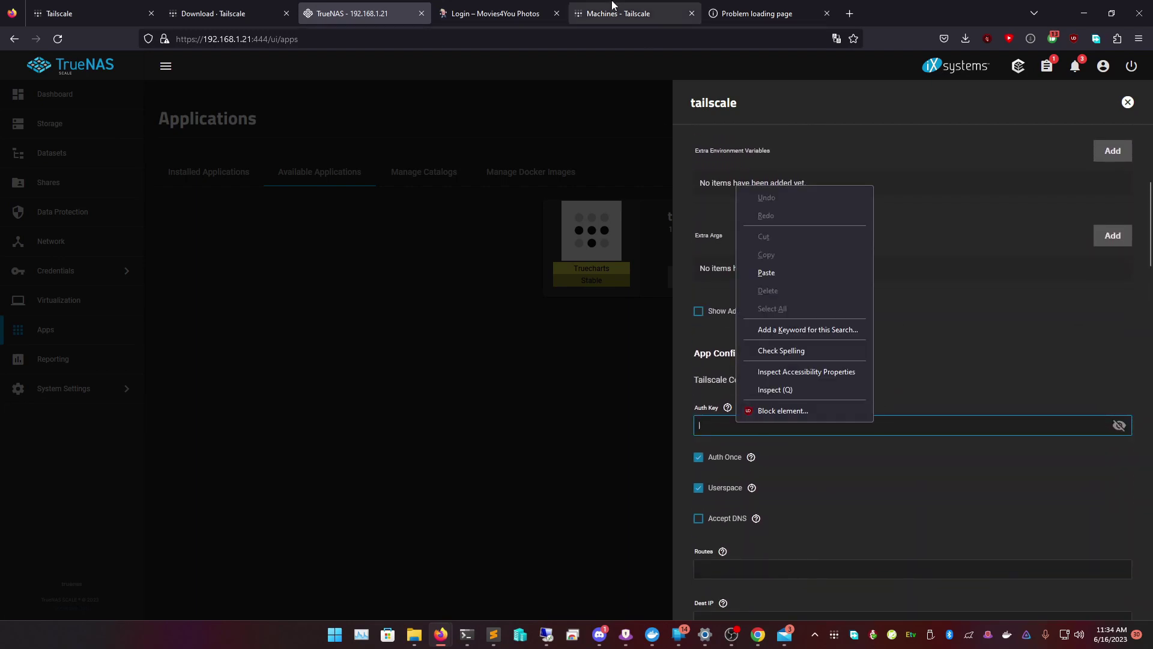
pyautogui.click(634, 9)
pyautogui.click(674, 120)
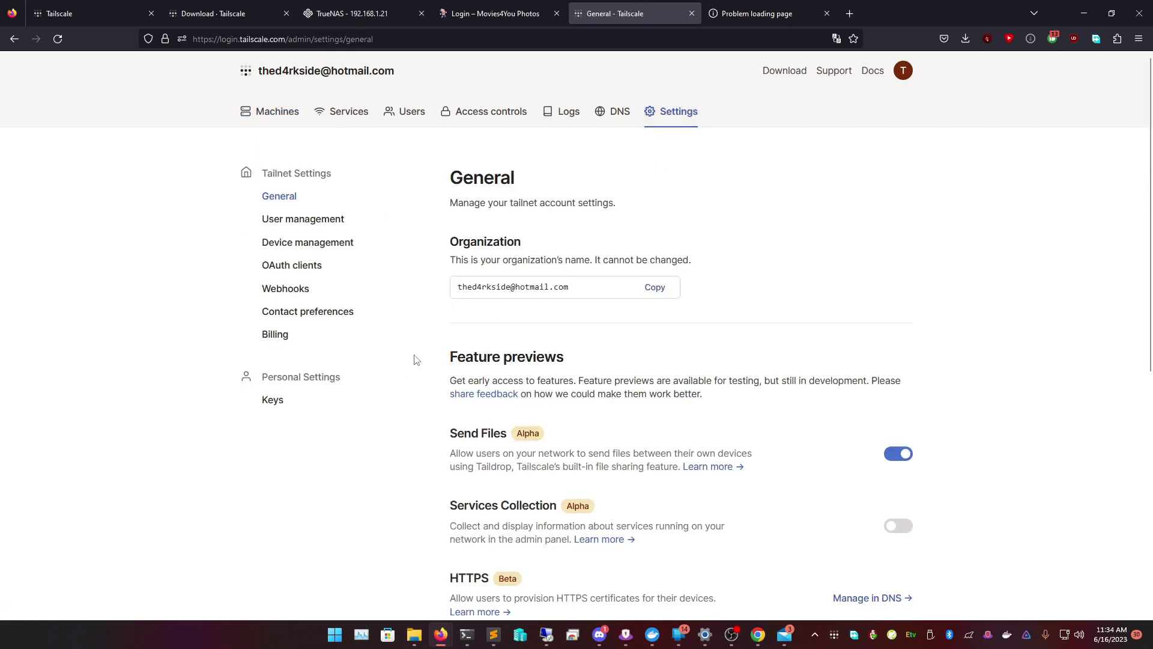
pyautogui.click(283, 412)
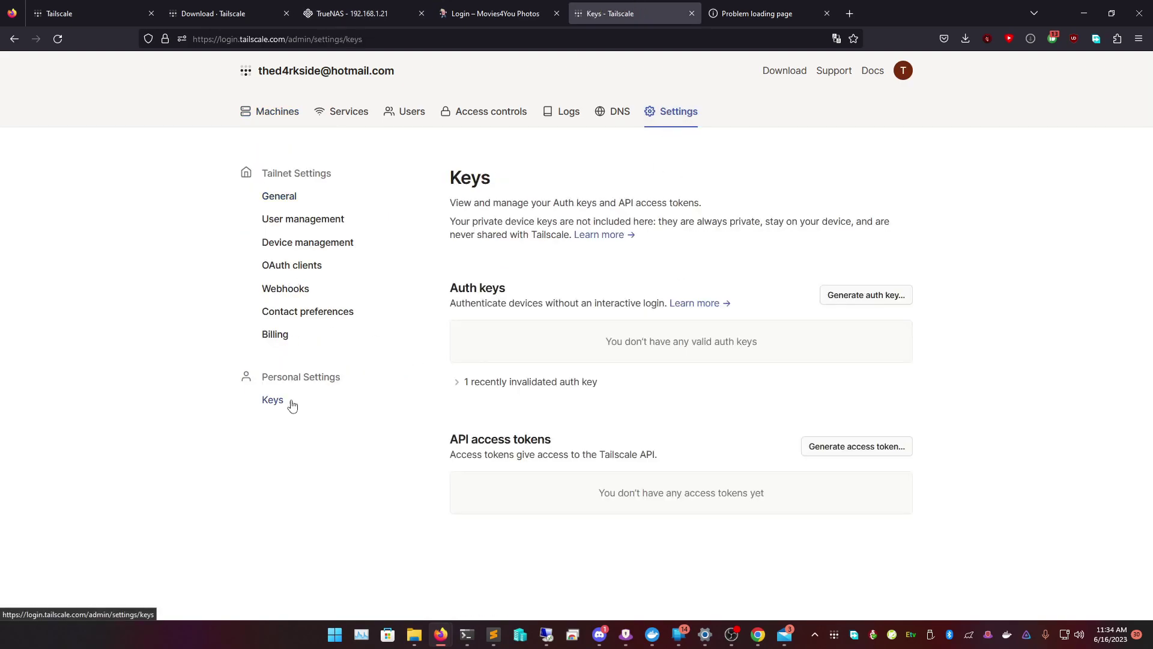
# Generate a non-reusable auth key with a 90-day expiration, copy it, and return to the TrueNAS tailscale app form.
pyautogui.click(882, 296)
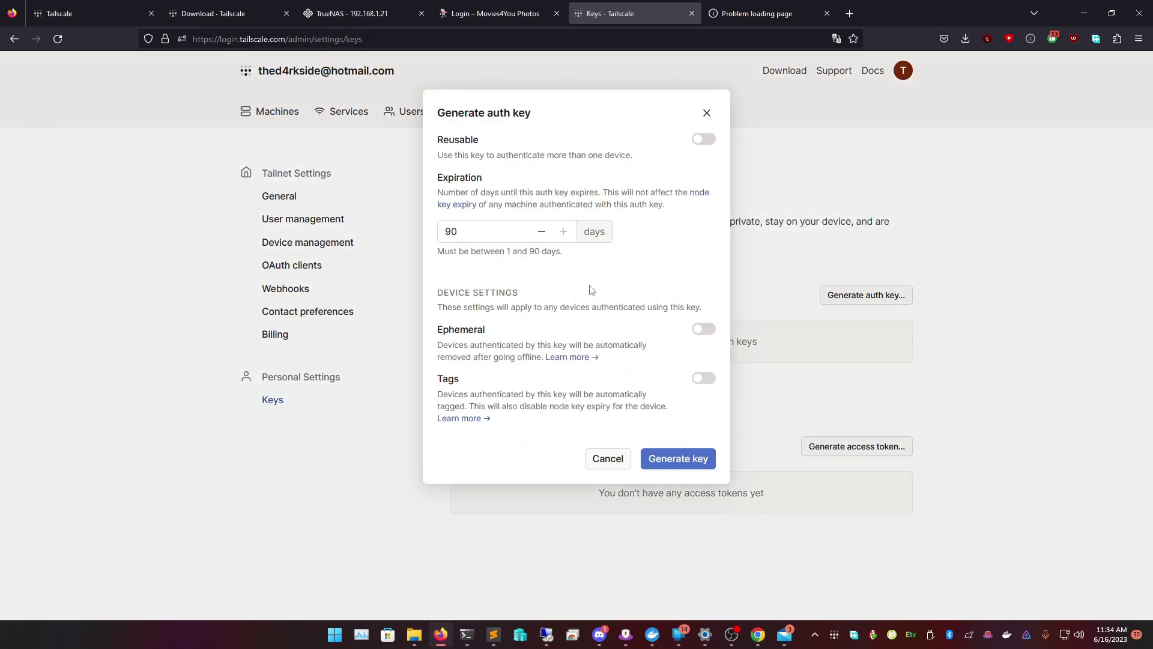
pyautogui.click(609, 460)
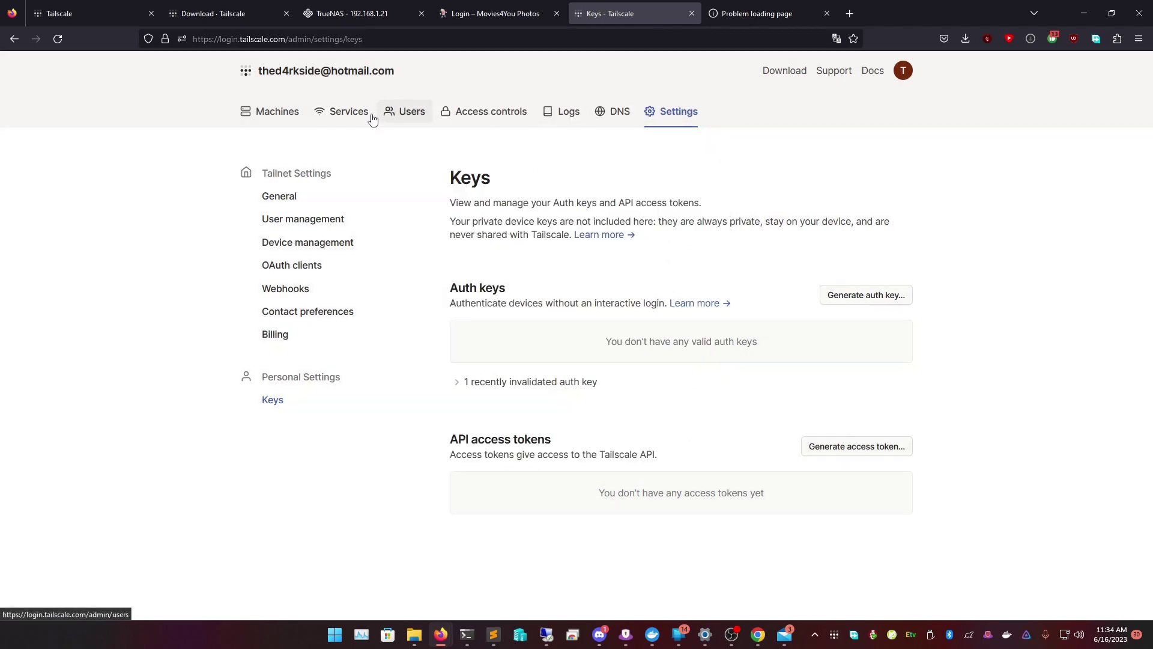
pyautogui.click(853, 304)
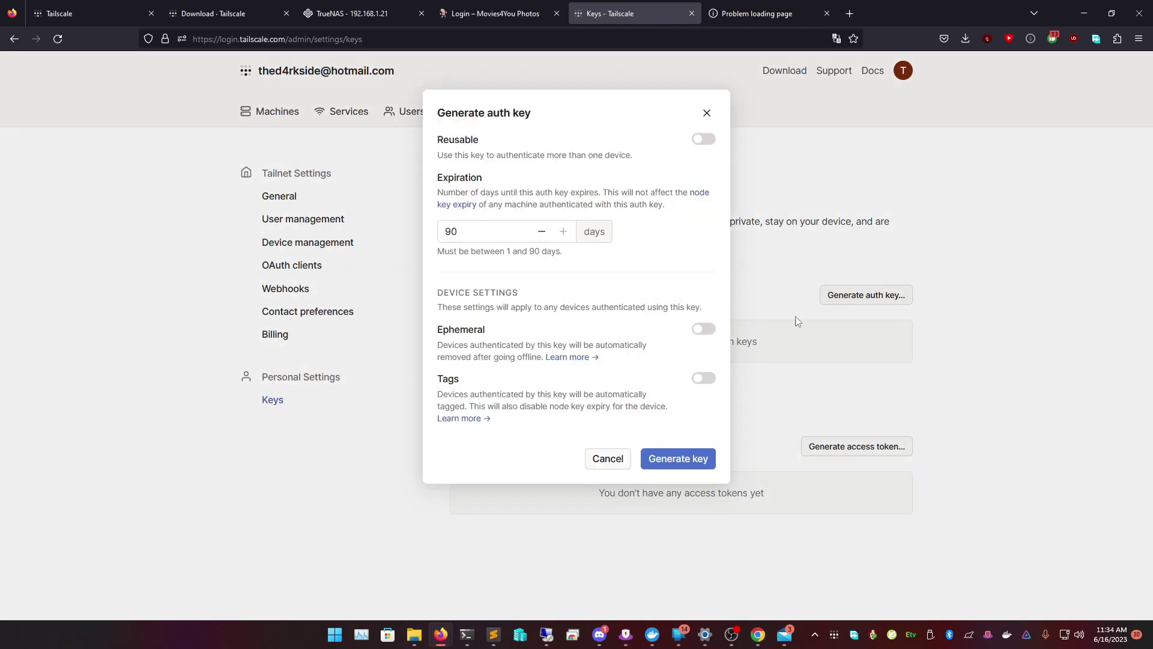
pyautogui.click(682, 461)
pyautogui.click(697, 182)
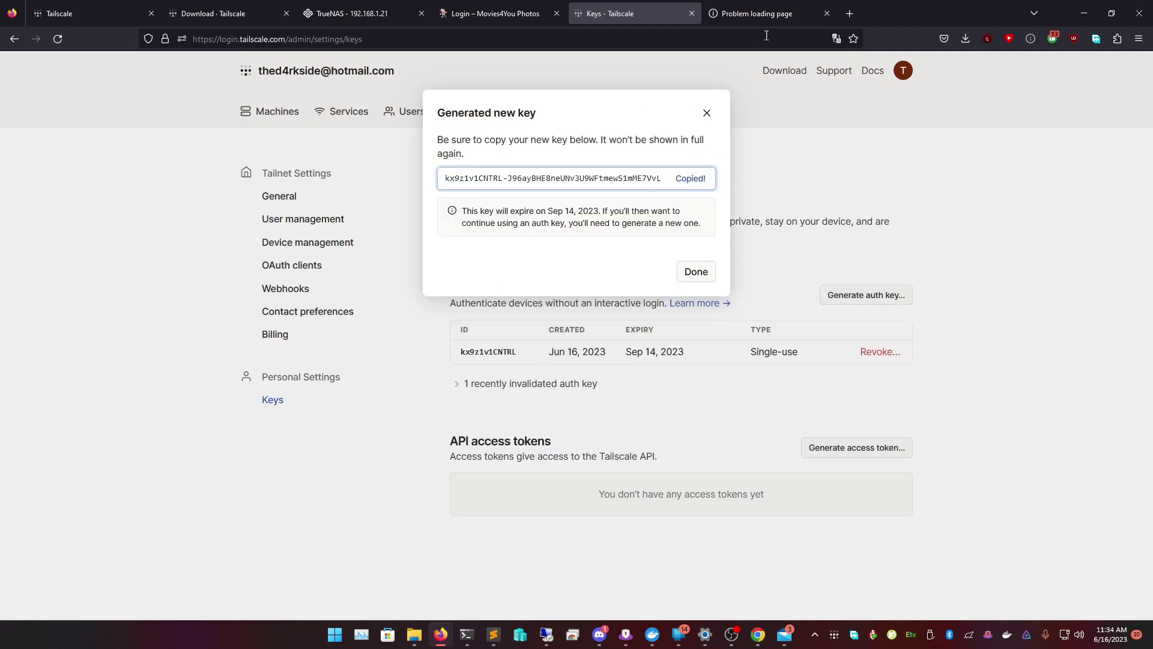
pyautogui.click(498, 10)
pyautogui.click(354, 14)
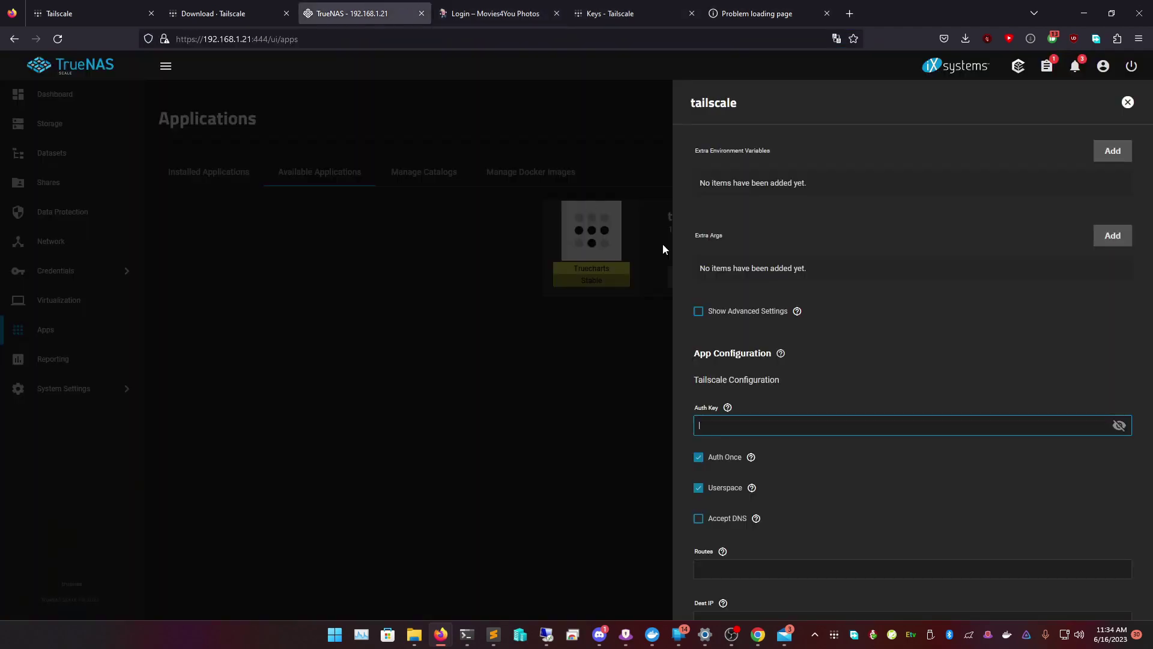
# Paste the generated auth key into the tailscale app's Auth Key field and set Routes to 192.168.1.0/24.
pyautogui.rightClick(747, 426)
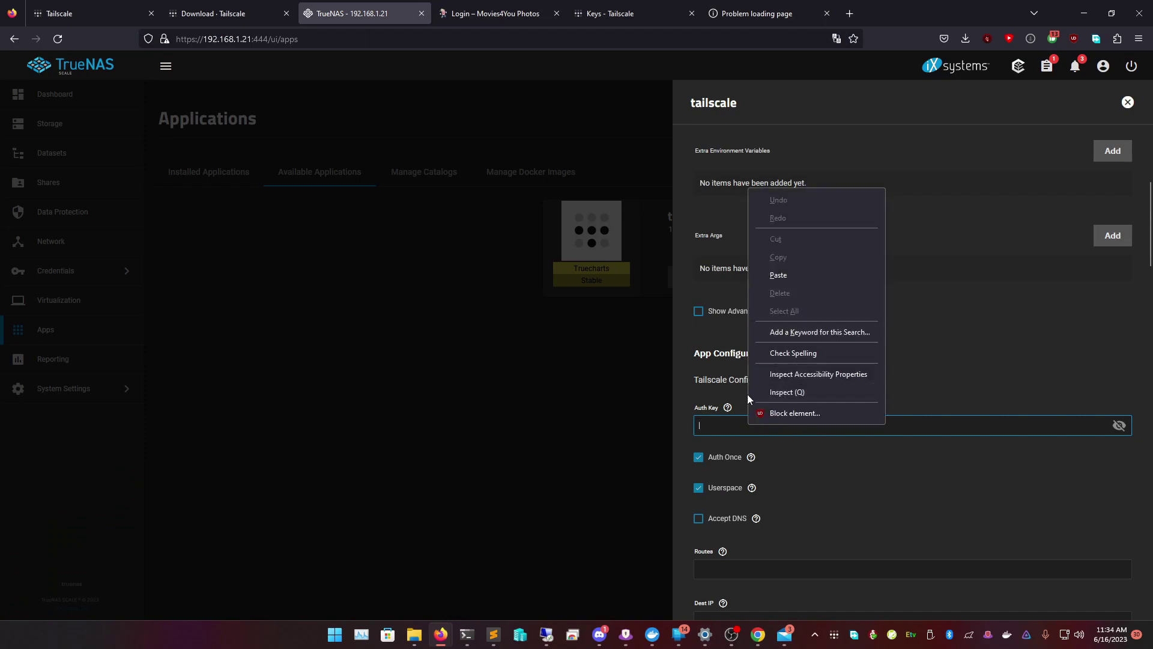
pyautogui.click(790, 280)
pyautogui.scroll(-3, 851, 506)
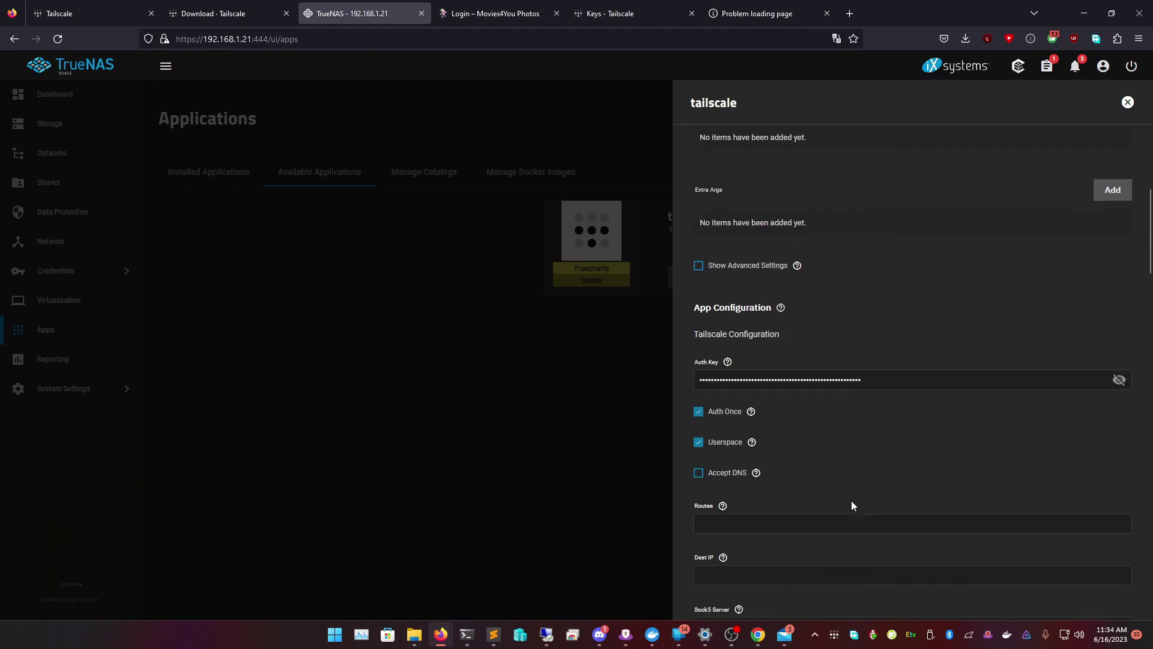
pyautogui.click(760, 401)
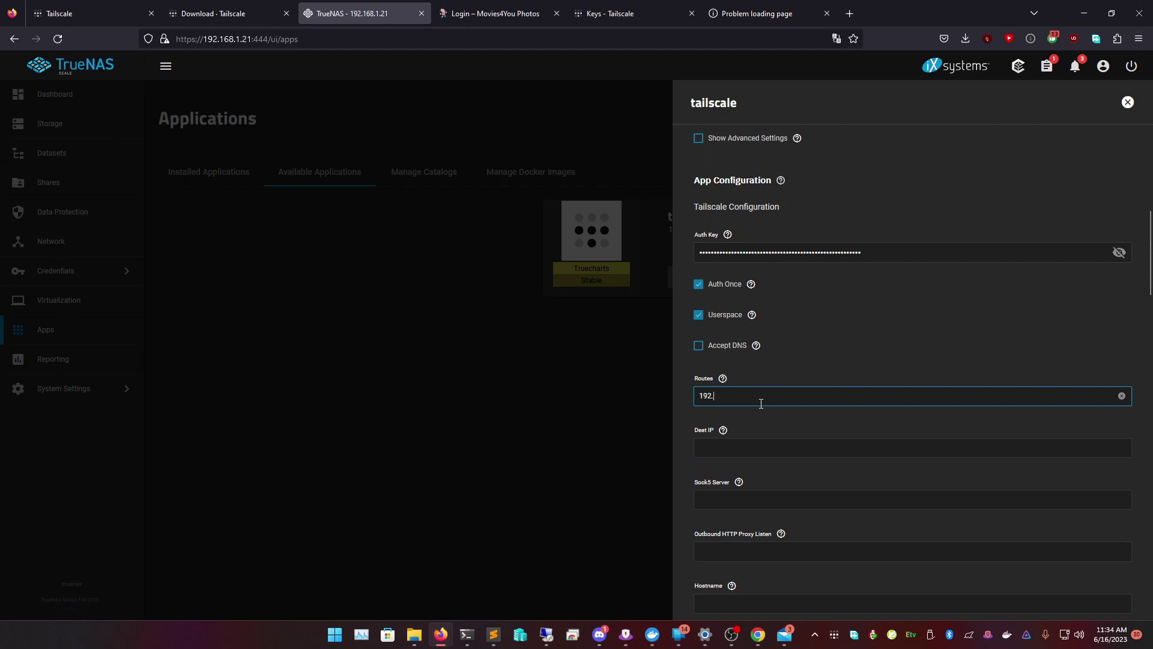
pyautogui.write('192.168.1.0/24')
# Switch to Windows PowerShell and run ipconfig to list the PC's network adapters.
pyautogui.click(467, 635)
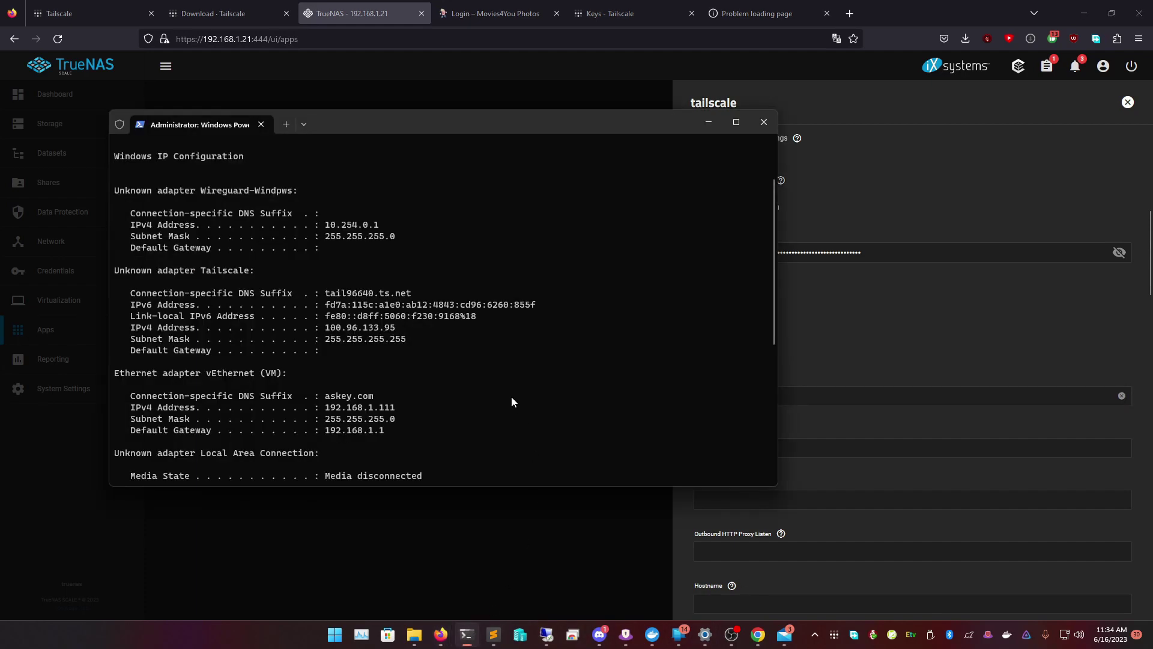
pyautogui.write('ipconfig')
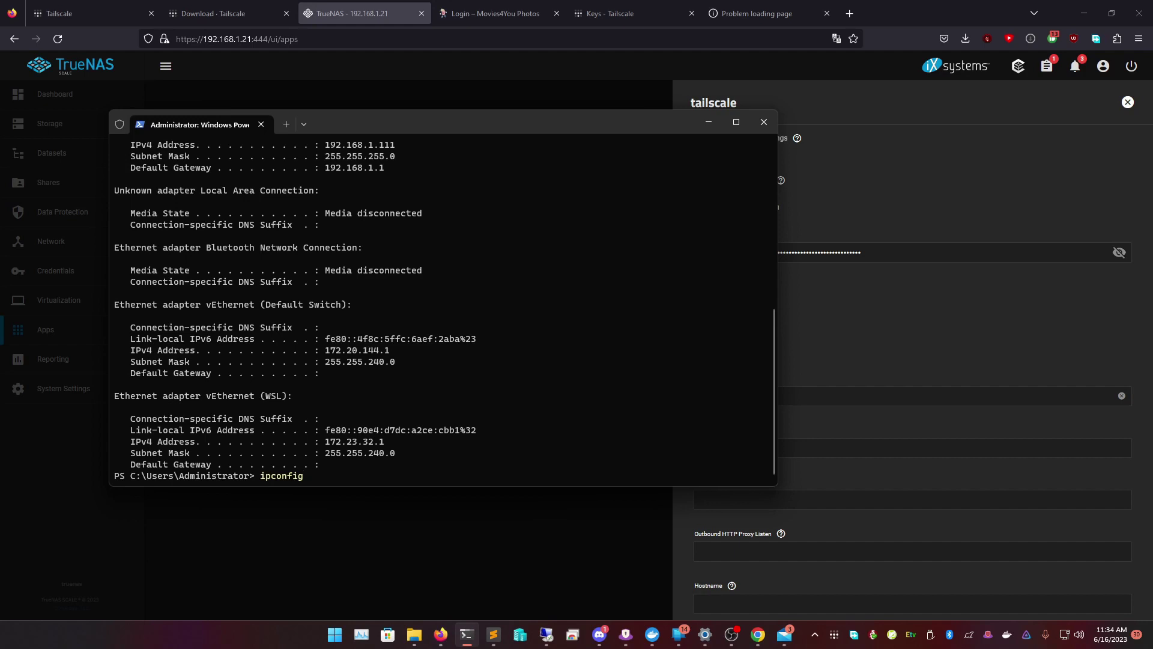
pyautogui.write('ifconfi')
pyautogui.write('onfuig')
pyautogui.press('Escape')
pyautogui.scroll(9, 446, 334)
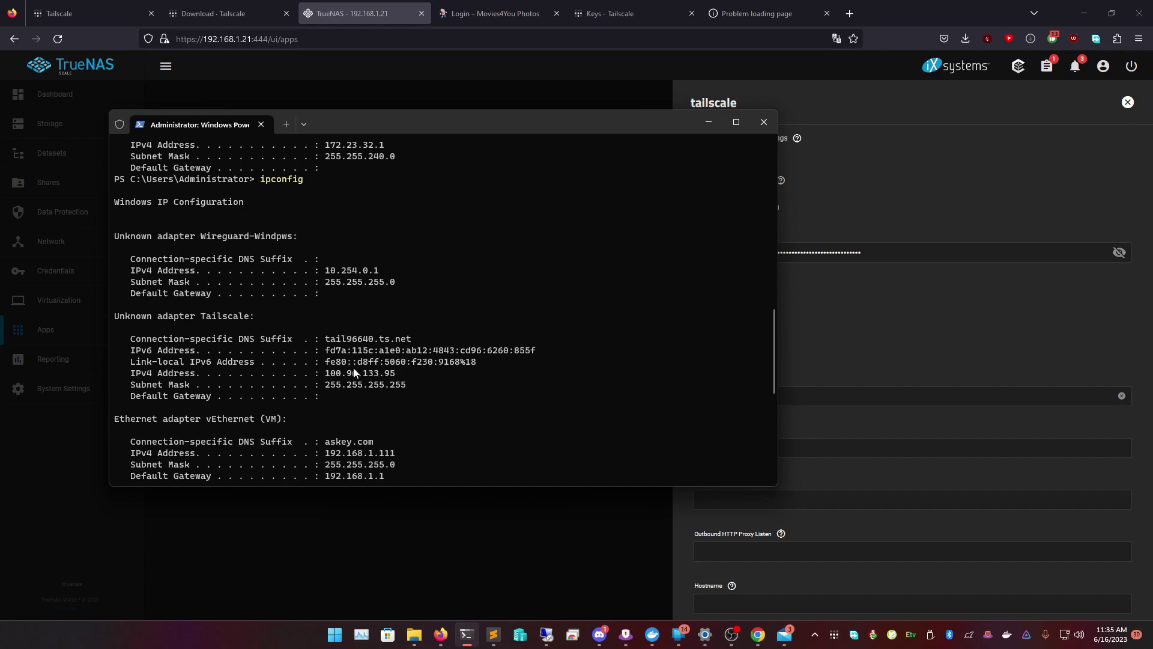
# Examine the IPv4 address of the vEthernet (VM) adapter part by part, and return to the Routes field in TrueNAS.
pyautogui.scroll(-3, 354, 372)
pyautogui.tripleClick(362, 355)
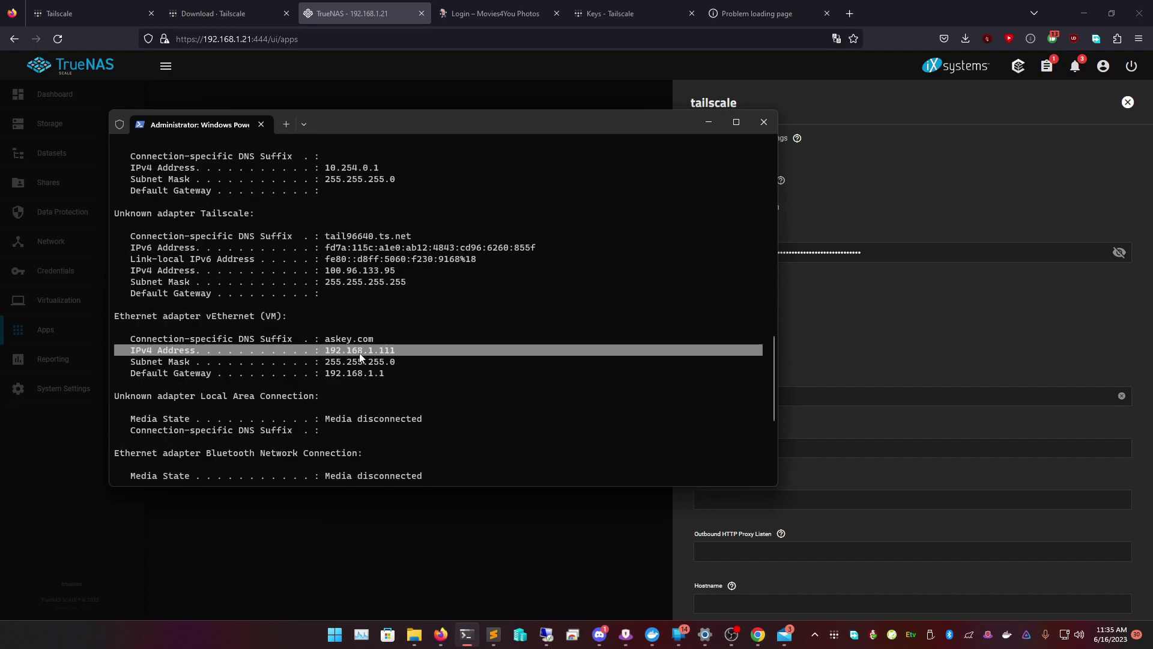
pyautogui.click(347, 358)
pyautogui.doubleClick(355, 355)
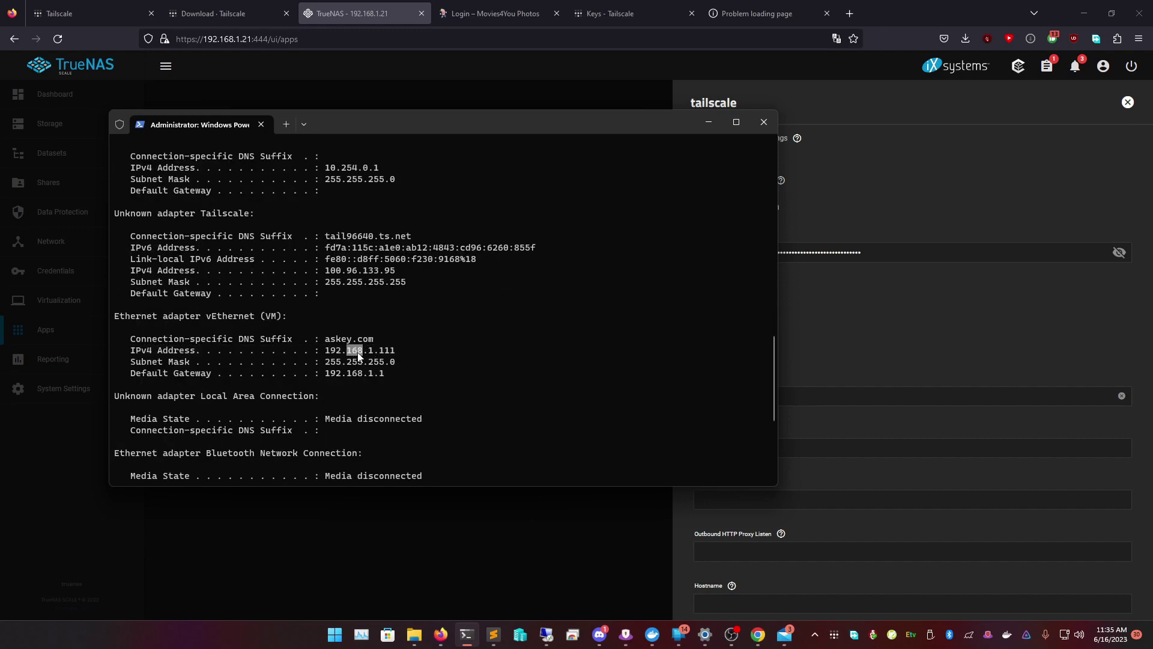
pyautogui.doubleClick(362, 352)
pyautogui.doubleClick(370, 353)
pyautogui.doubleClick(387, 353)
pyautogui.doubleClick(370, 352)
pyautogui.doubleClick(332, 352)
pyautogui.doubleClick(355, 352)
pyautogui.click(369, 354)
pyautogui.doubleClick(387, 350)
pyautogui.click(863, 351)
pyautogui.click(751, 397)
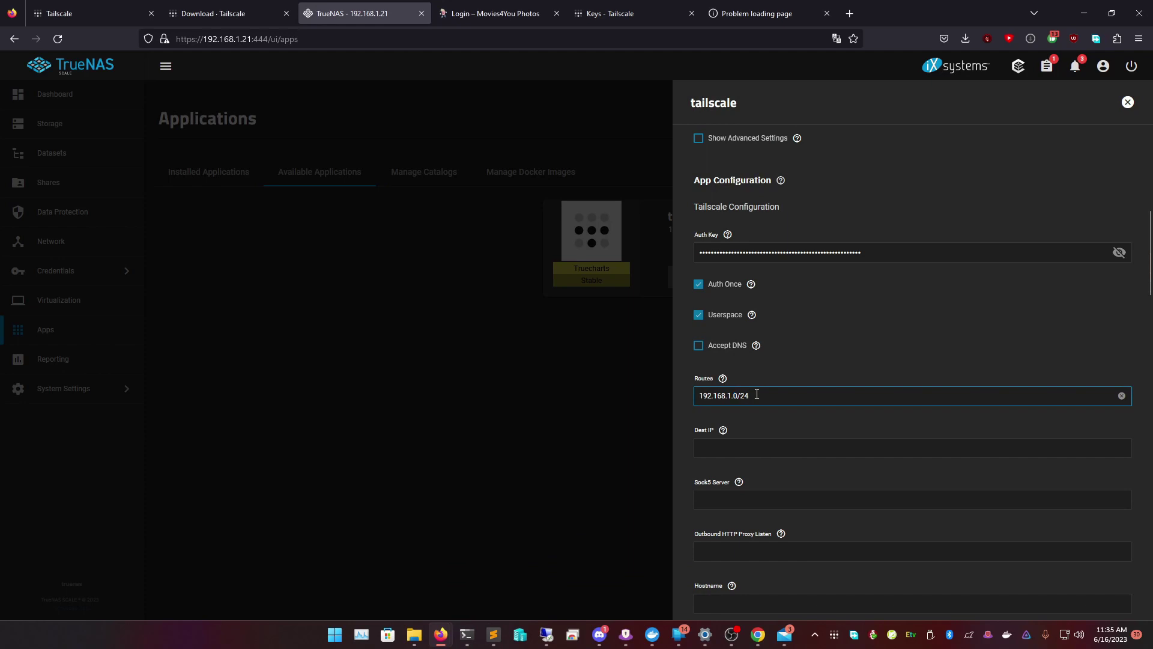
# Enable Advertise as exit node, review the remaining tailscale app settings, and save the form to install the app.
pyautogui.scroll(-2, 758, 420)
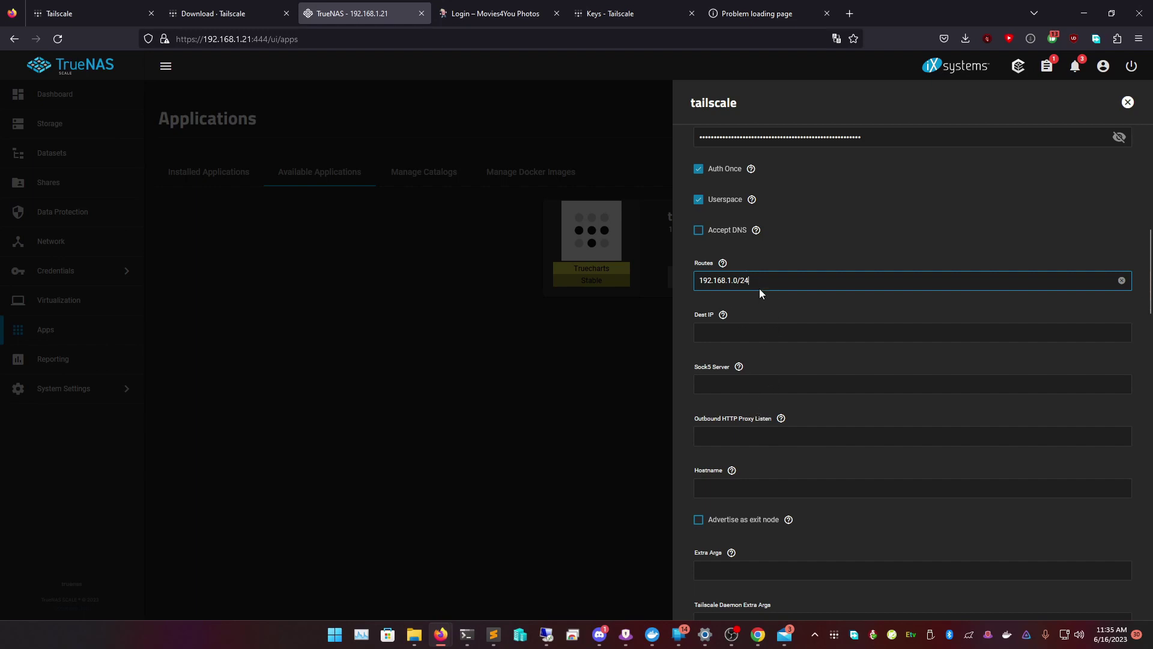
pyautogui.scroll(-6, 755, 347)
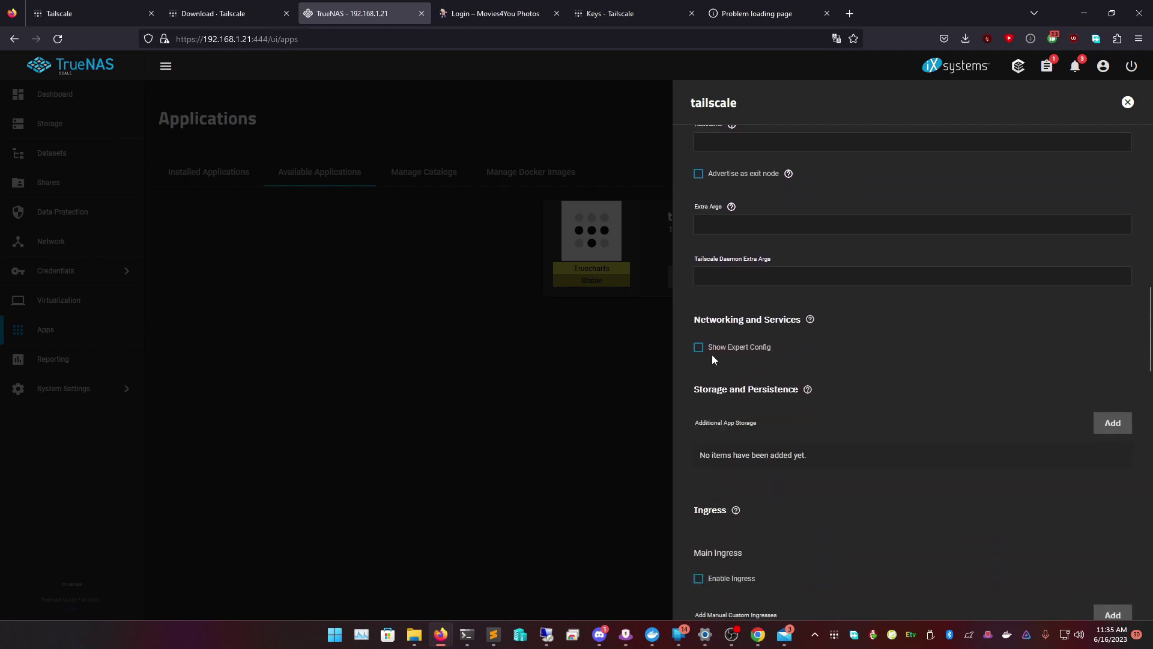
pyautogui.click(737, 174)
pyautogui.scroll(5, 865, 318)
pyautogui.scroll(5, 863, 316)
pyautogui.scroll(-7, 864, 336)
pyautogui.scroll(-16, 869, 392)
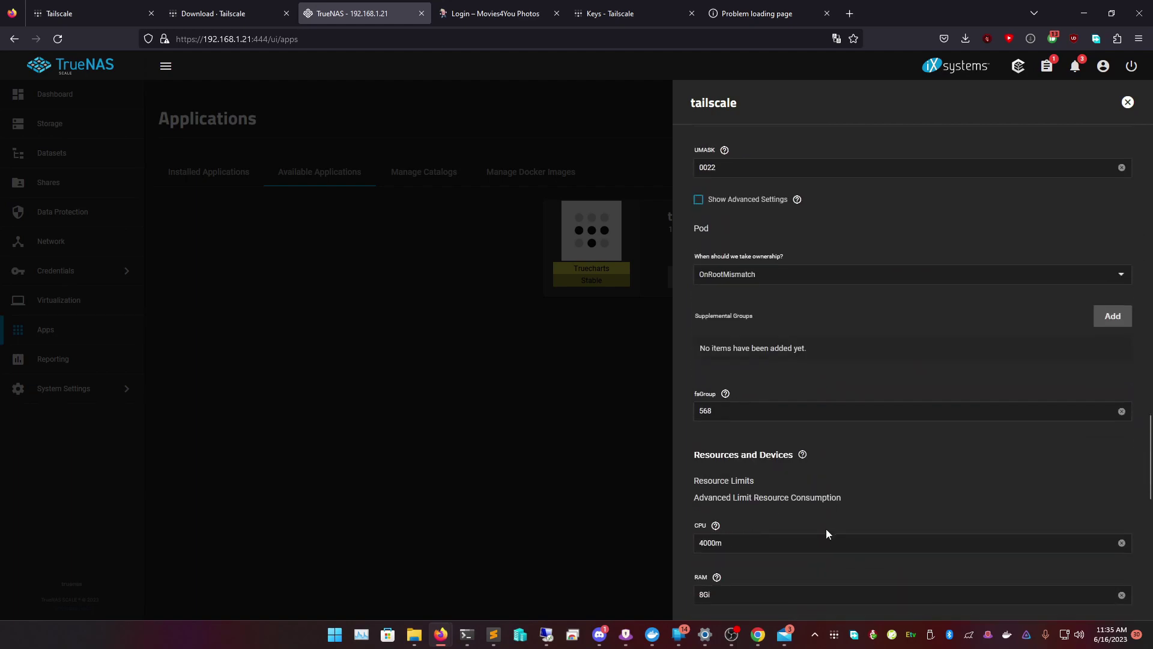
pyautogui.scroll(-11, 798, 531)
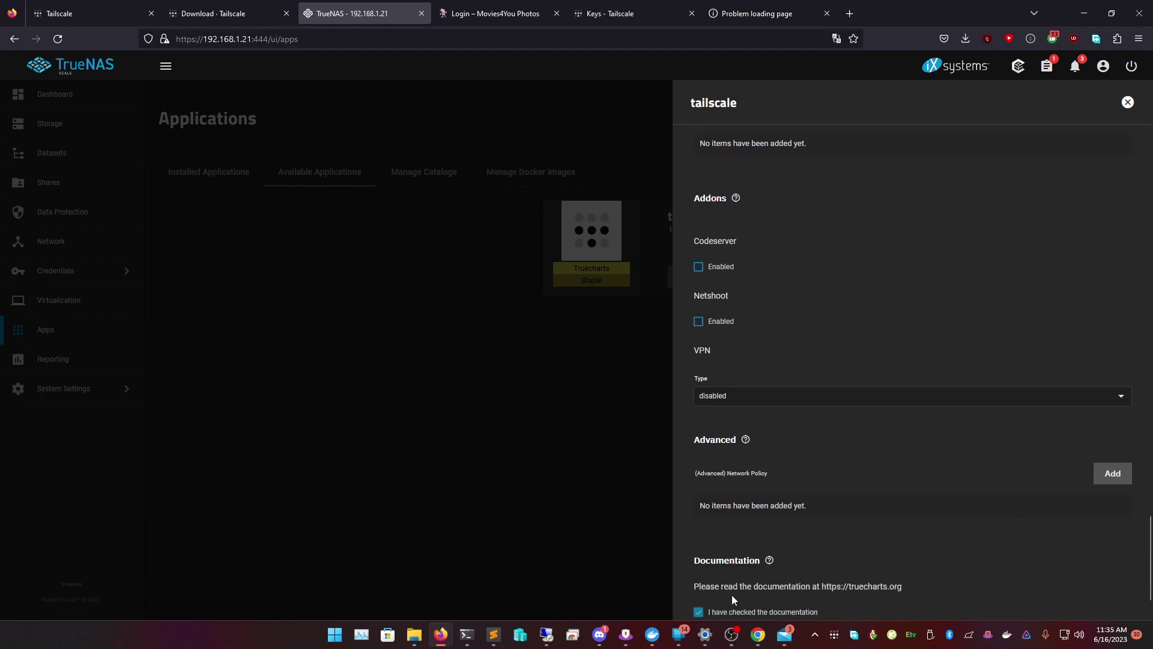
pyautogui.click(725, 594)
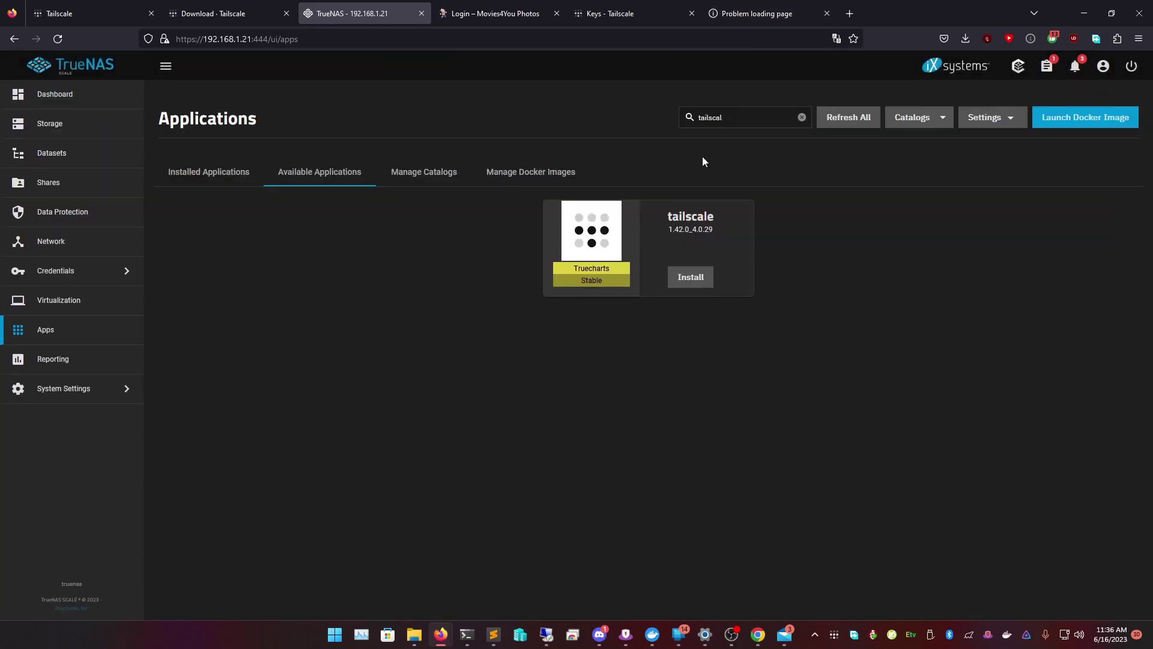
# Show the installed TrueNAS applications, dismiss the generated key in the Tailscale admin console, and open its Machines list.
pyautogui.click(215, 174)
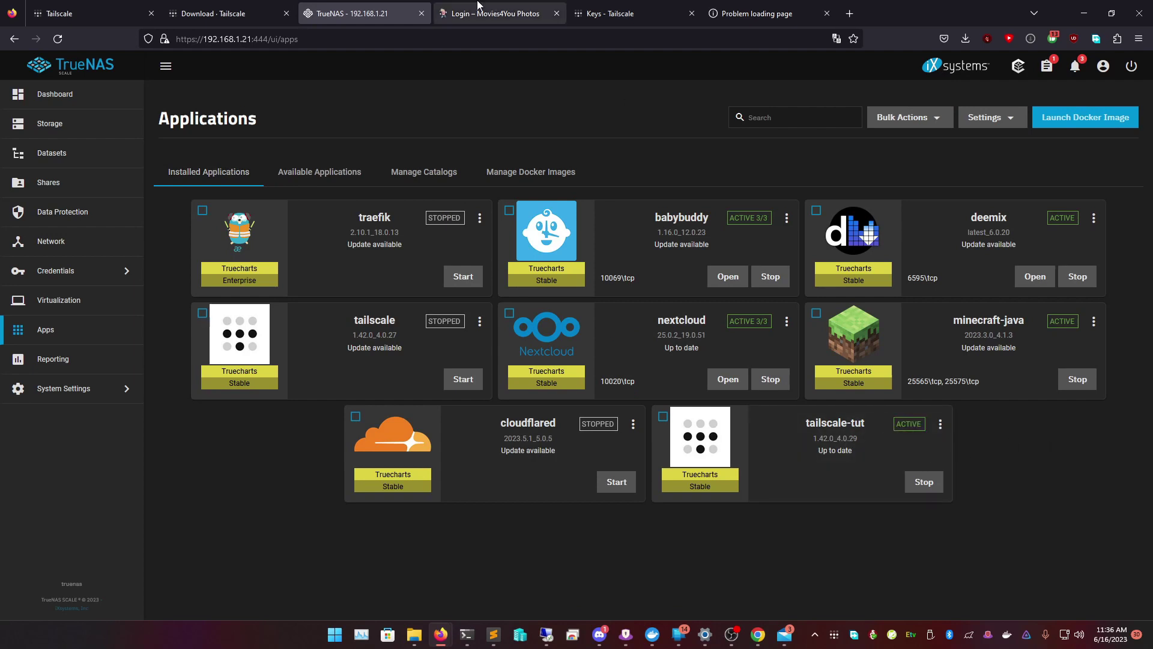
pyautogui.click(610, 13)
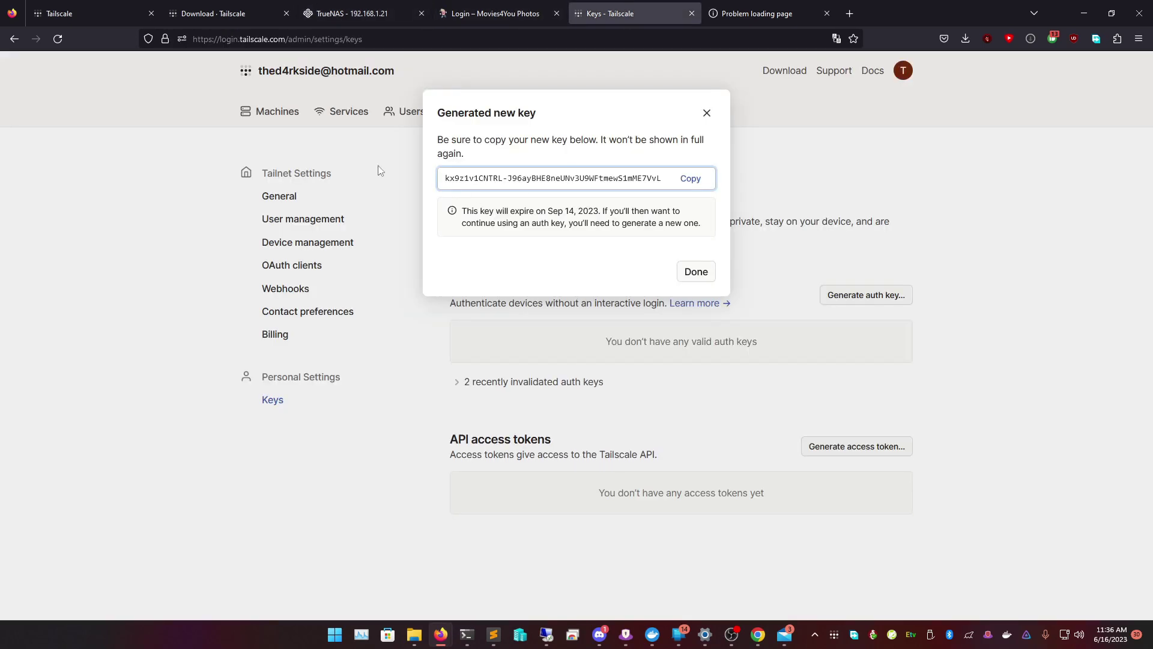
pyautogui.click(704, 268)
pyautogui.click(268, 119)
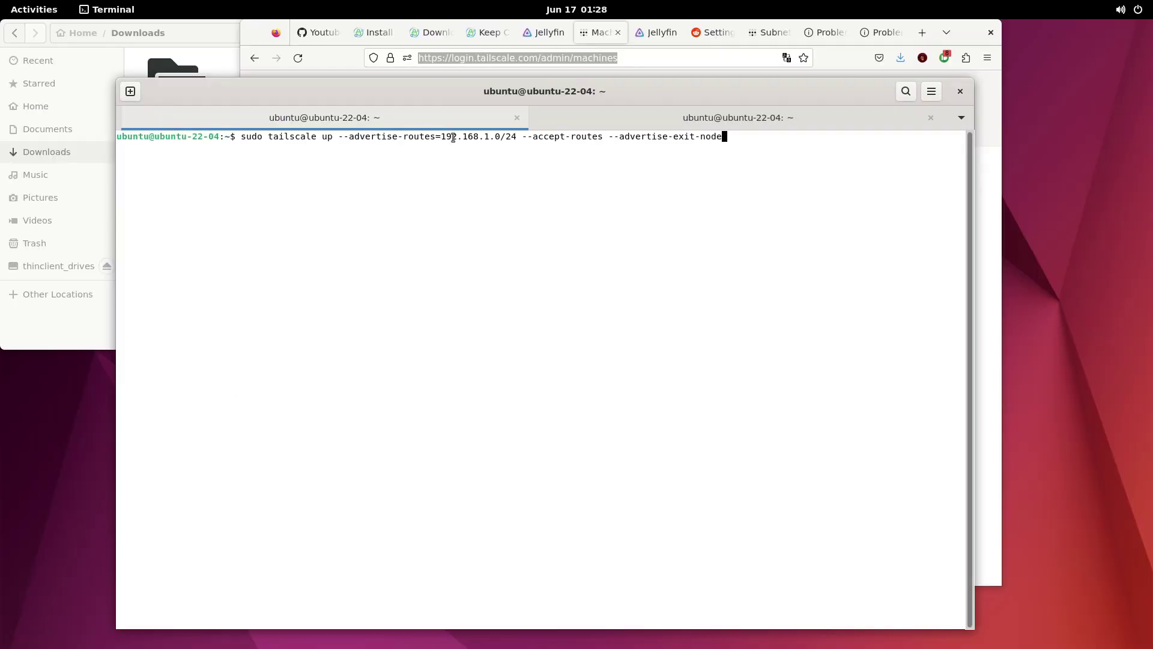
# Review the 192.168.1.0/24 subnet in the prepared tailscale up command in the Ubuntu terminal.
pyautogui.doubleClick(498, 138)
pyautogui.doubleClick(498, 139)
pyautogui.doubleClick(502, 138)
pyautogui.click(487, 138)
pyautogui.doubleClick(514, 136)
pyautogui.click(508, 145)
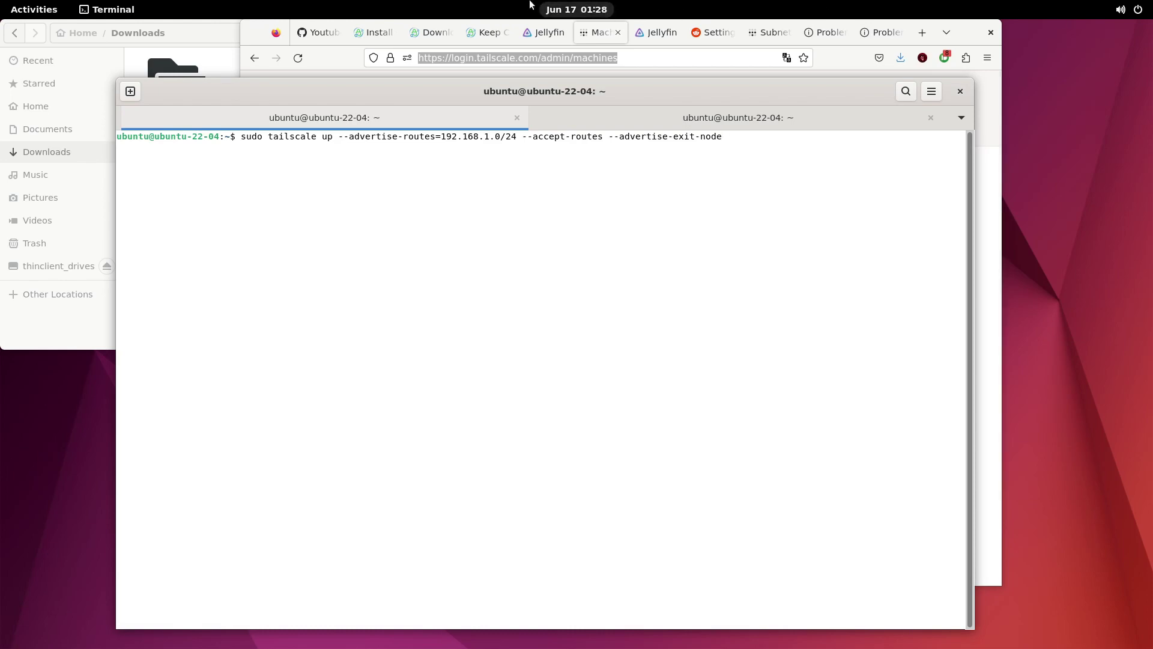
# Switch to TrueNAS in the Windows browser, open the installed tailscale app for editing, and review its Tailscale configuration.
pyautogui.click(697, 7)
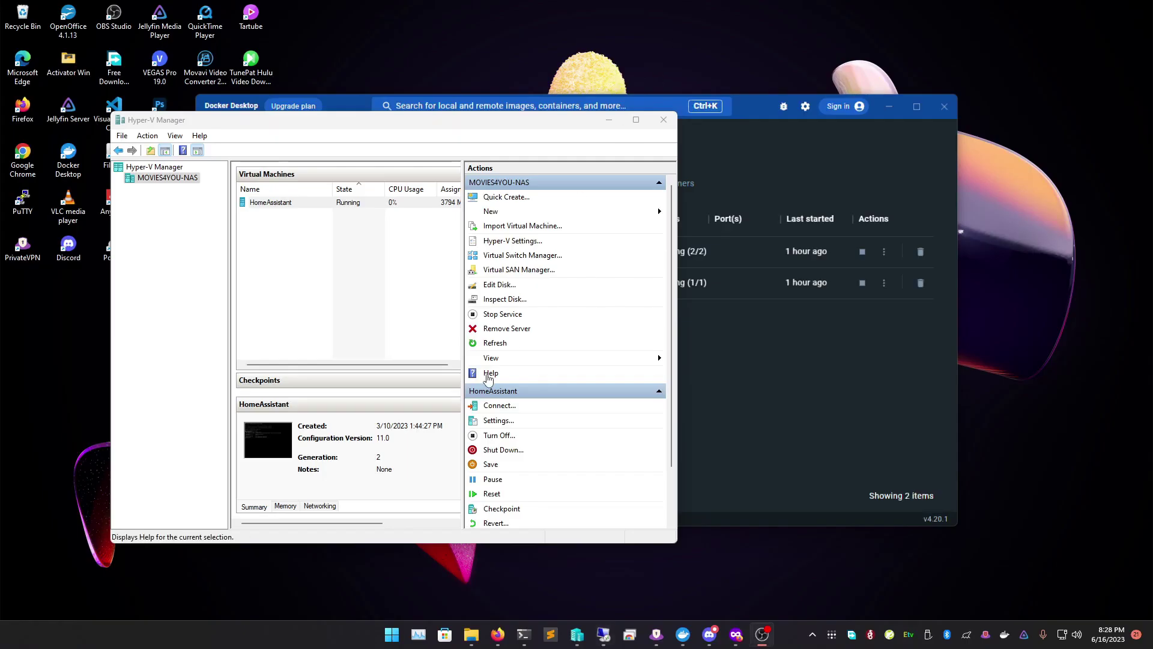
pyautogui.moveTo(498, 634)
pyautogui.click(562, 575)
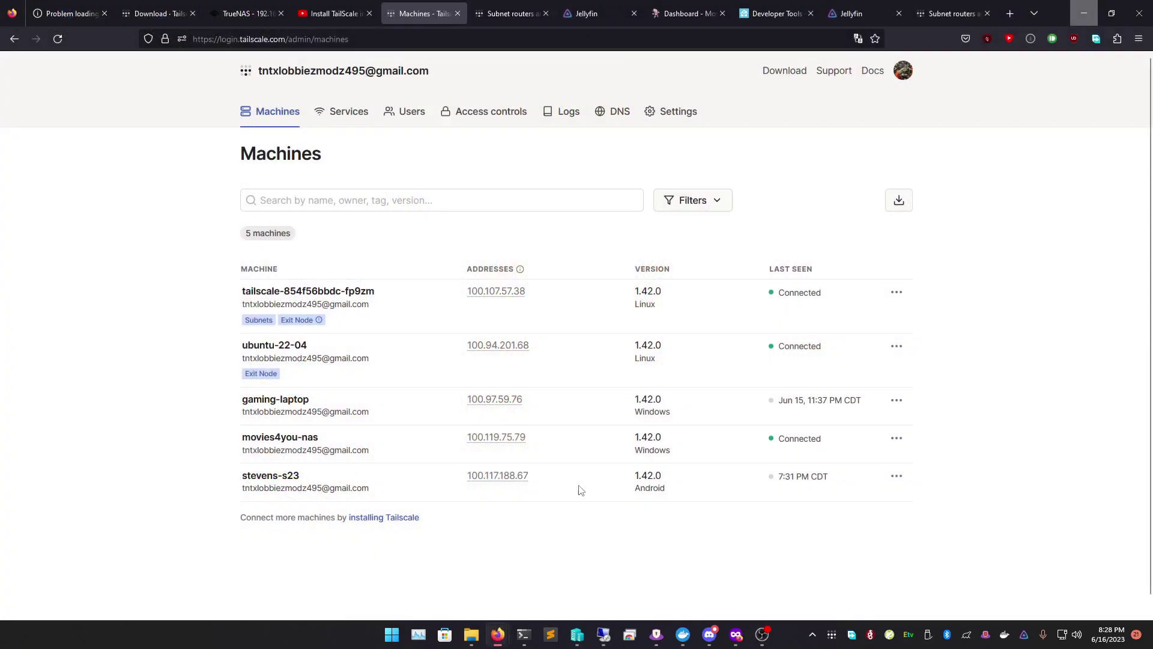
pyautogui.click(247, 13)
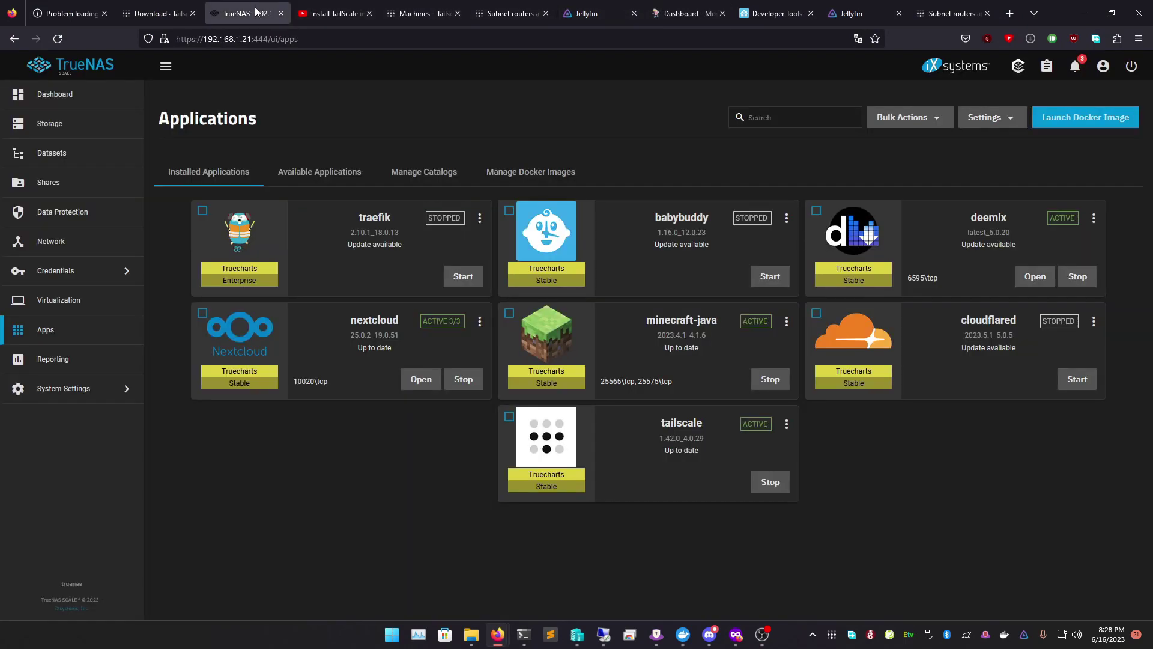
pyautogui.click(786, 424)
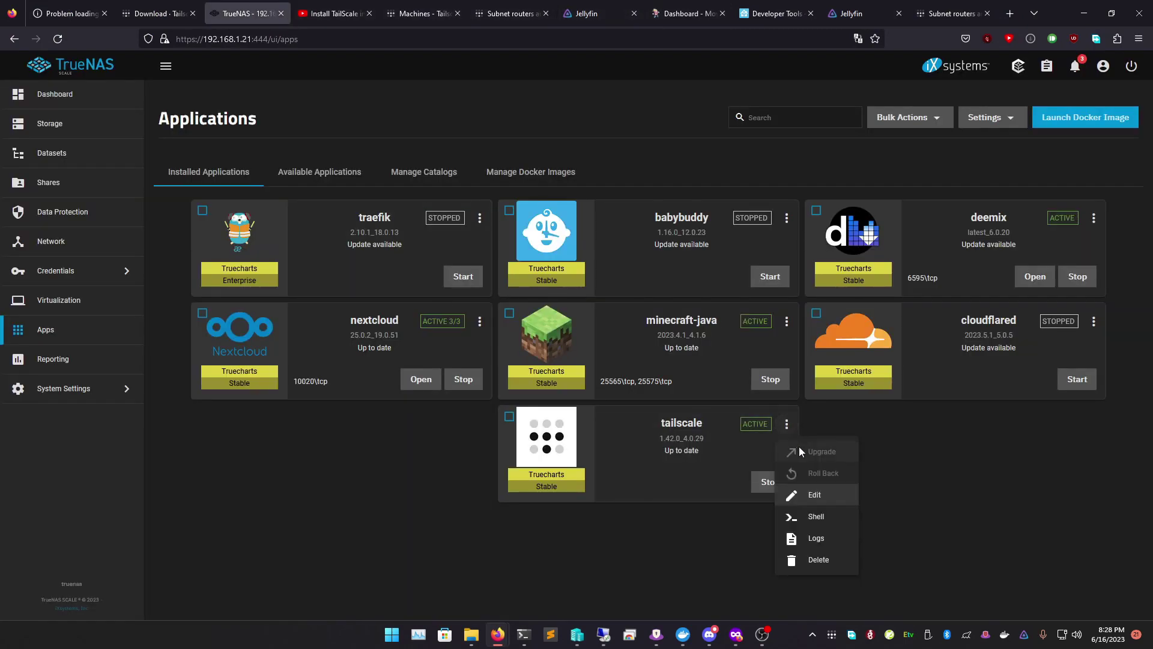
pyautogui.click(813, 502)
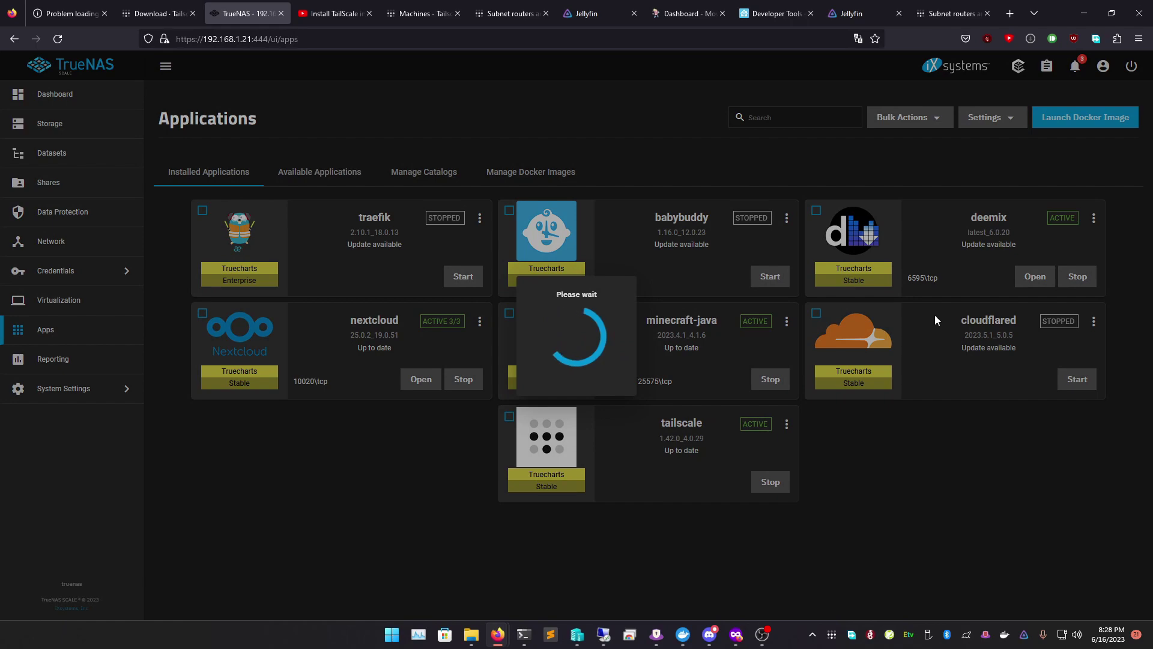
pyautogui.scroll(-7, 922, 326)
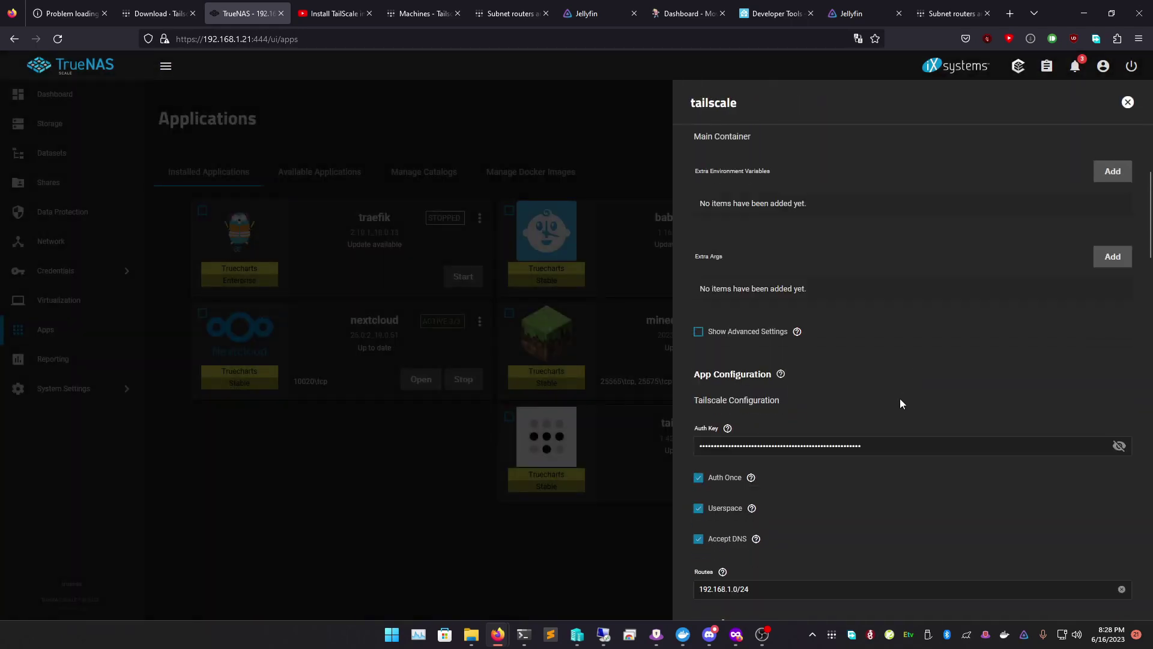
pyautogui.scroll(-5, 900, 403)
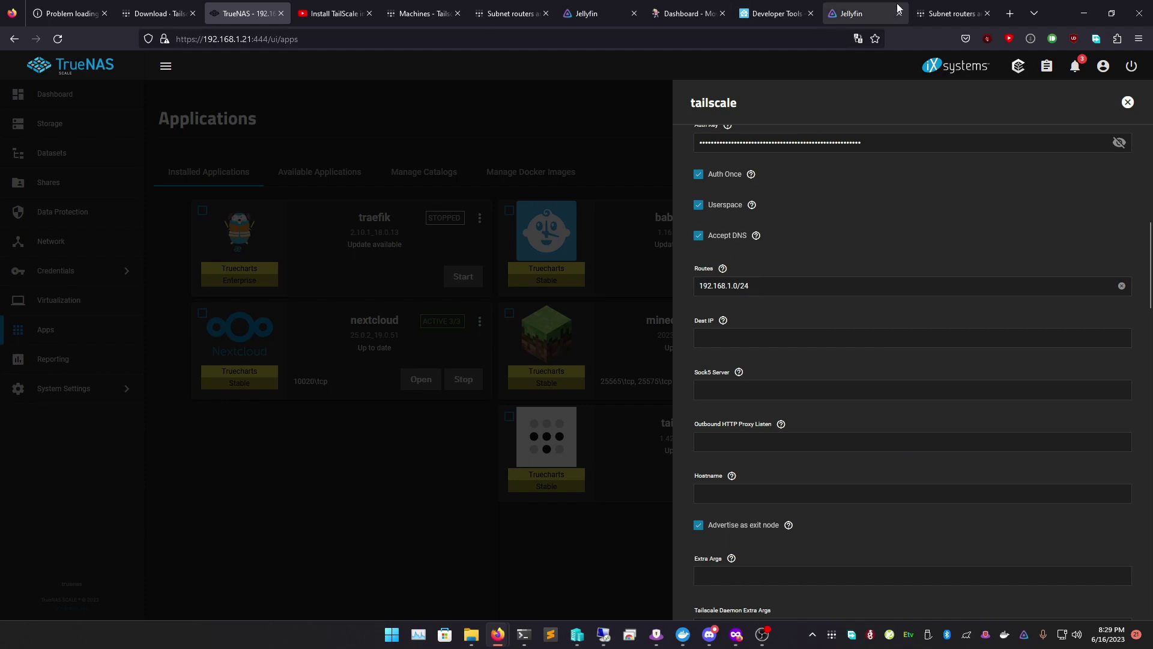
# Return to the Ubuntu terminal and run "sudo tailscale up --advertise-routes=192.168.1.0/24 --accept-routes --advertise-exit-node".
pyautogui.click(604, 633)
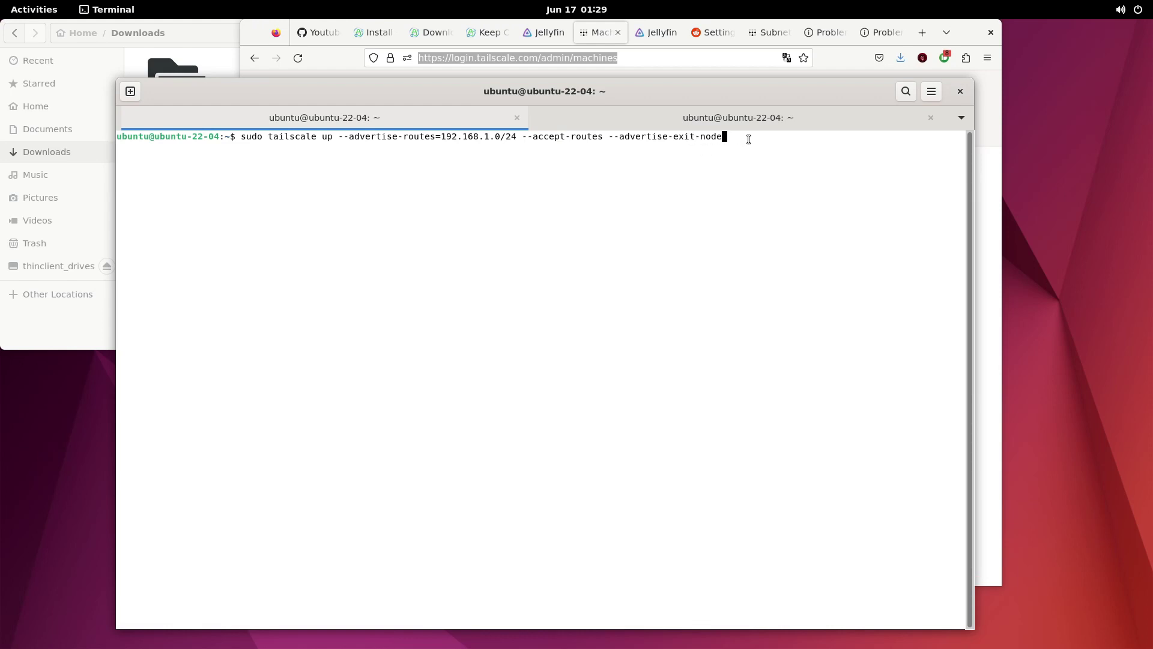
pyautogui.moveTo(672, 87); pyautogui.dragTo(689, 354)
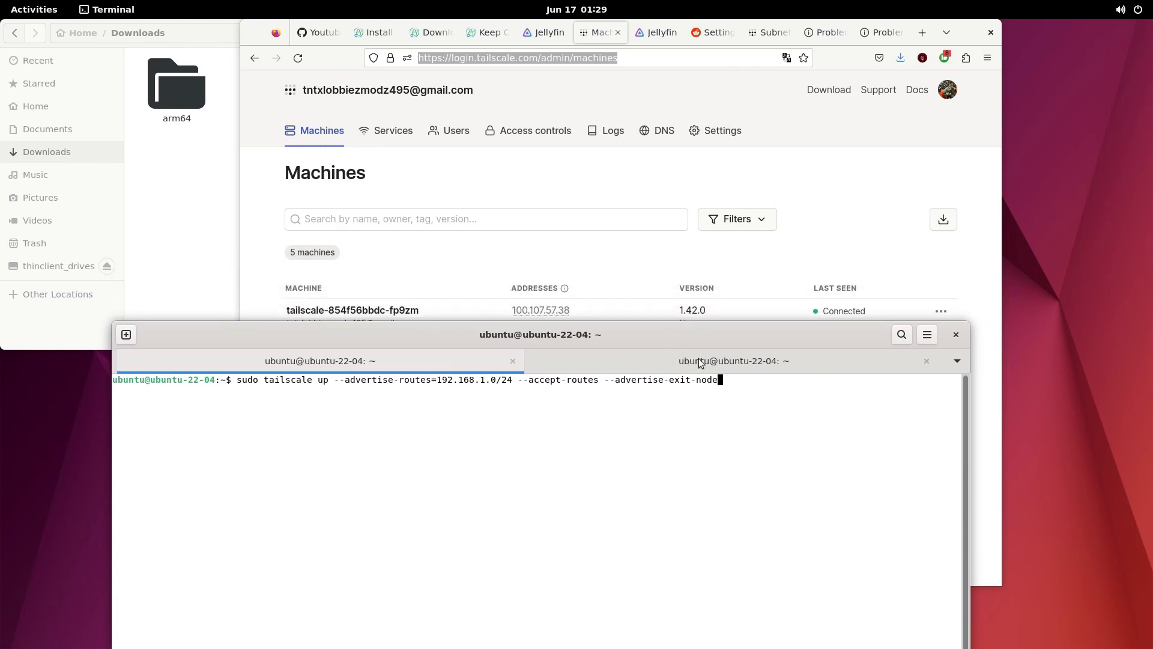
pyautogui.press('Return')
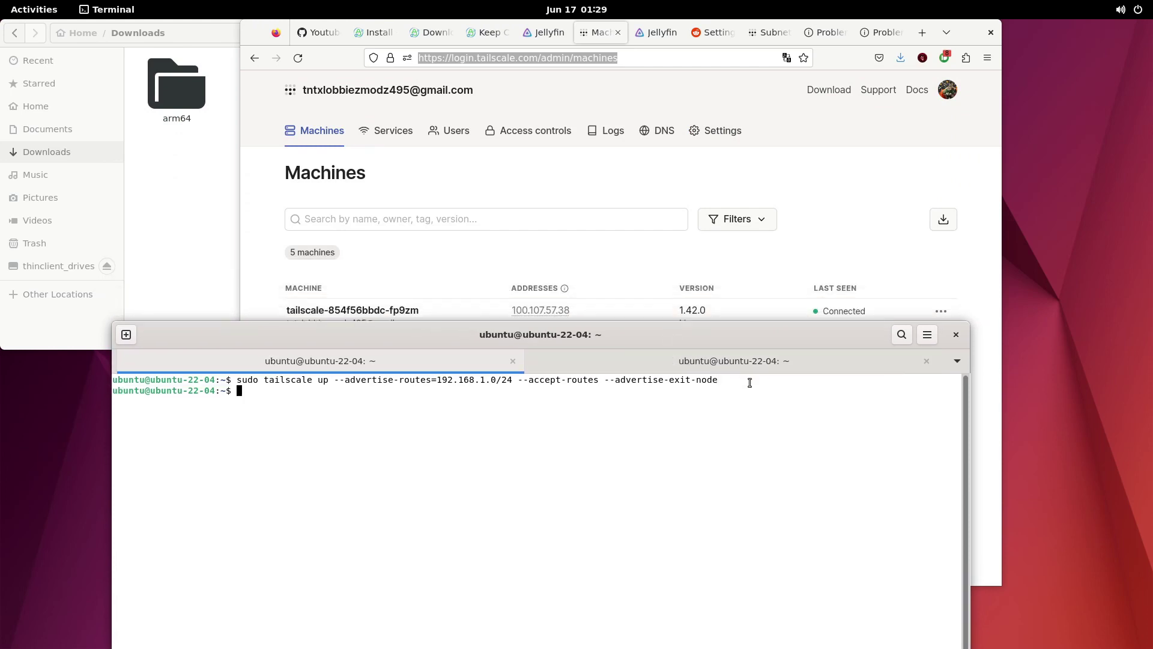
# Check the subnet route and exit node options in the route settings of ubuntu-22-04, and close them.
pyautogui.click(508, 310)
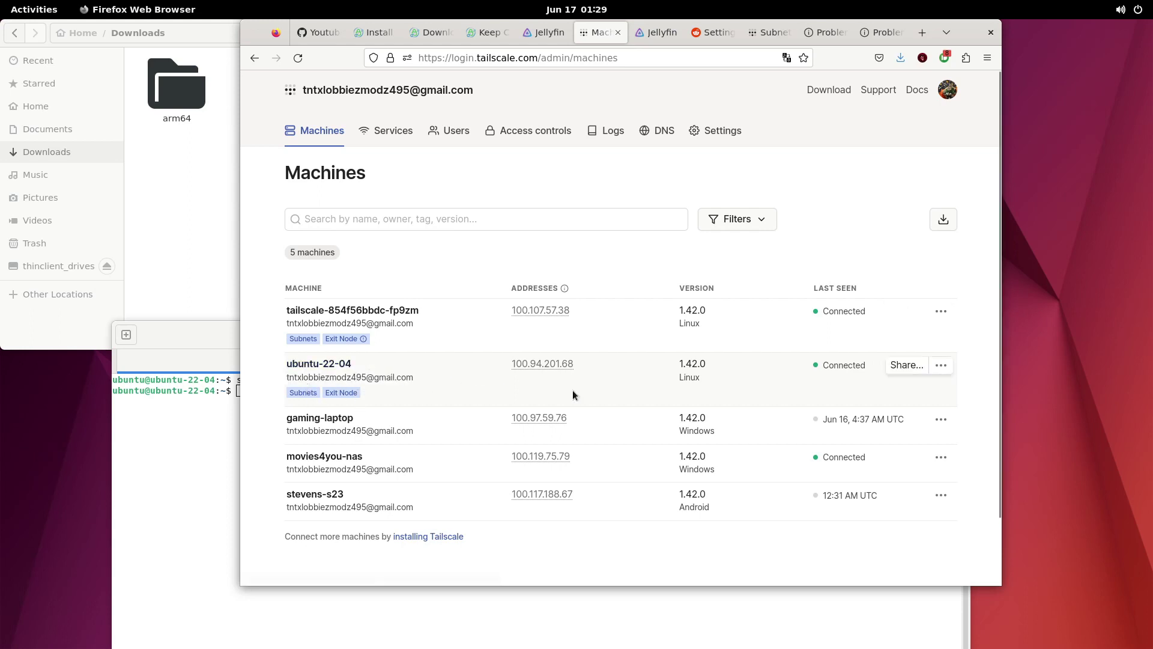
pyautogui.moveTo(362, 341)
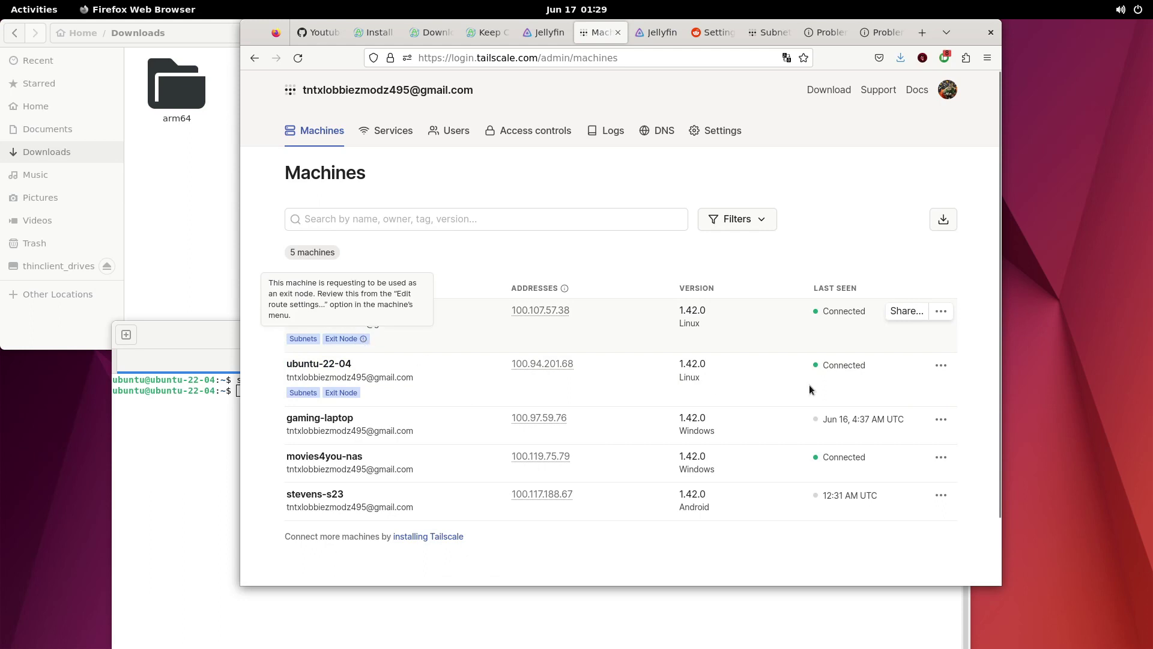
pyautogui.click(941, 366)
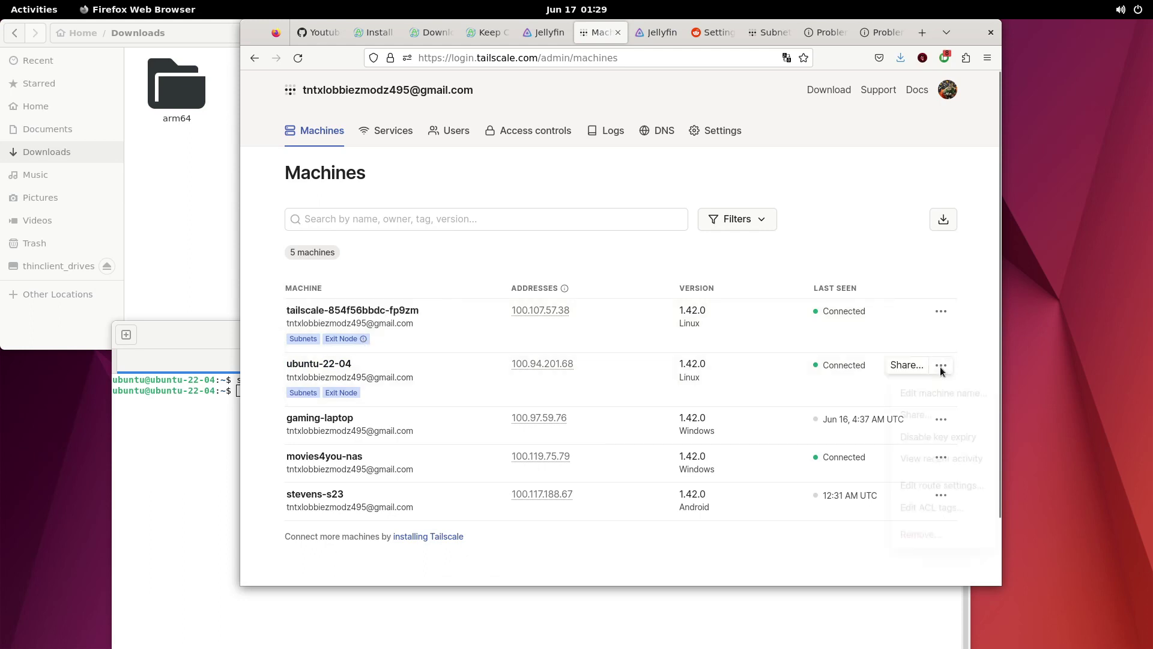
pyautogui.click(944, 492)
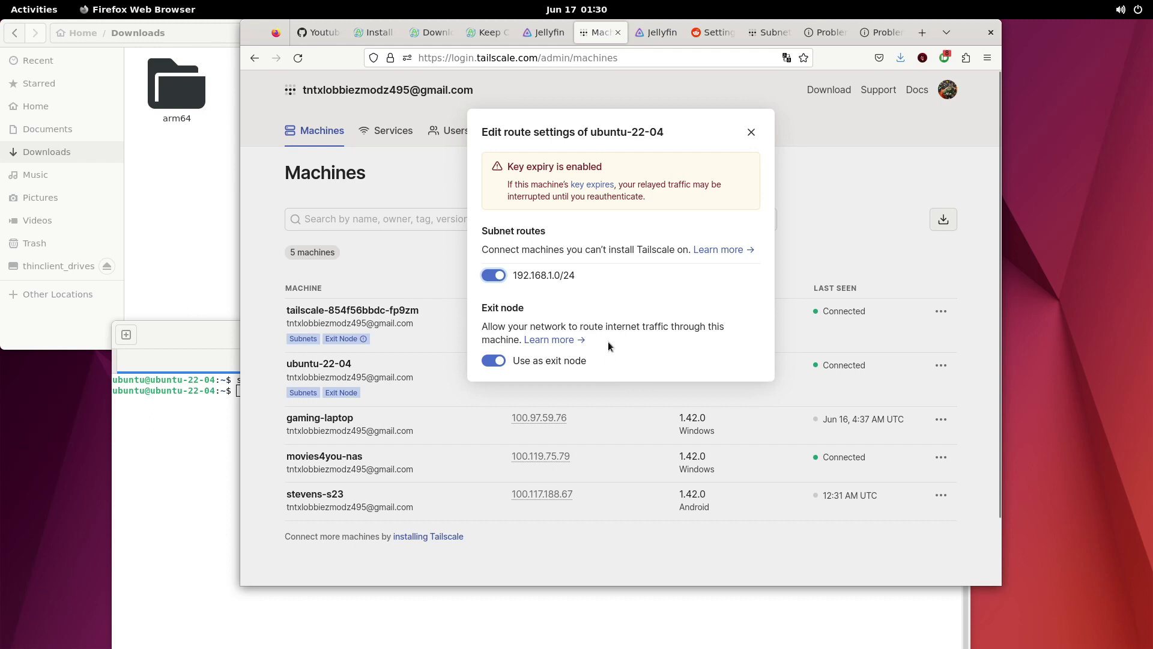
pyautogui.click(752, 136)
# Load the Jellyfin server at 192.168.1.111:8096 in the Ubuntu browser's second Jellyfin page.
pyautogui.click(656, 32)
pyautogui.click(634, 59)
pyautogui.hotkey('ctrl', 'a')
pyautogui.write('192.168.1.111:')
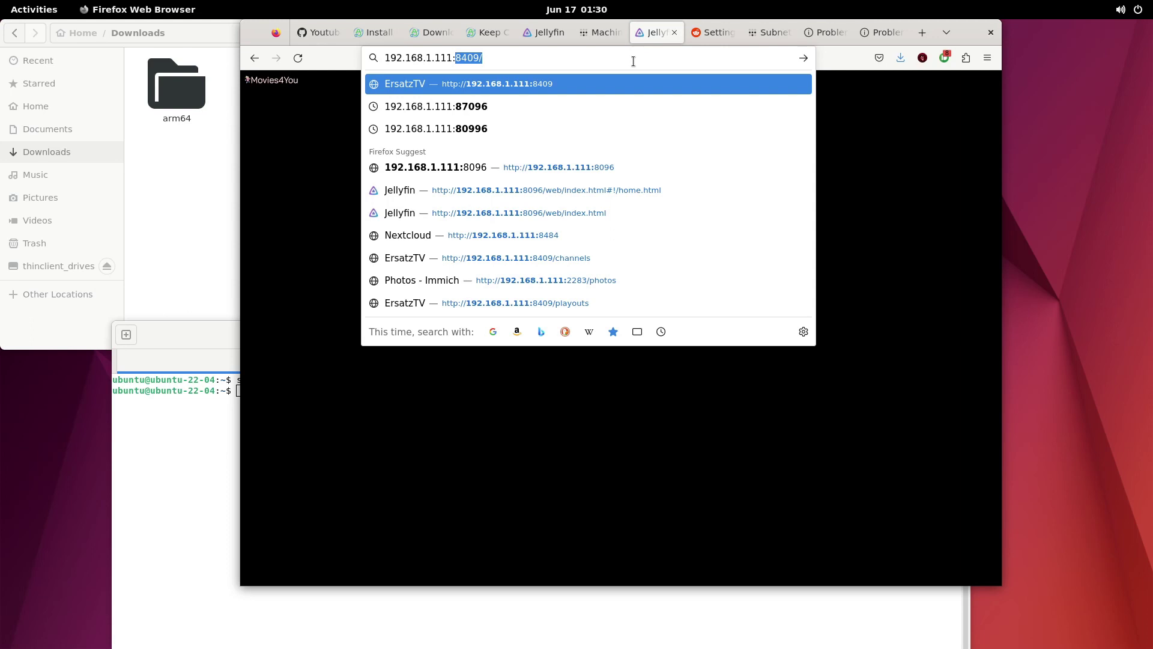
pyautogui.write('8096')
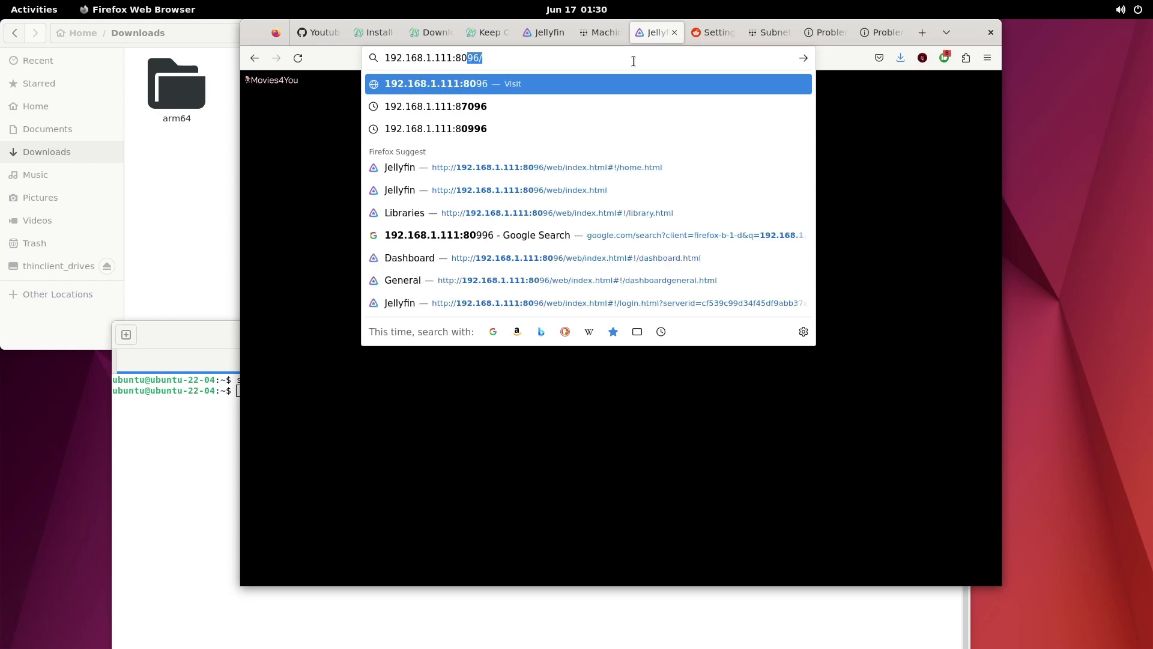
pyautogui.press('Return')
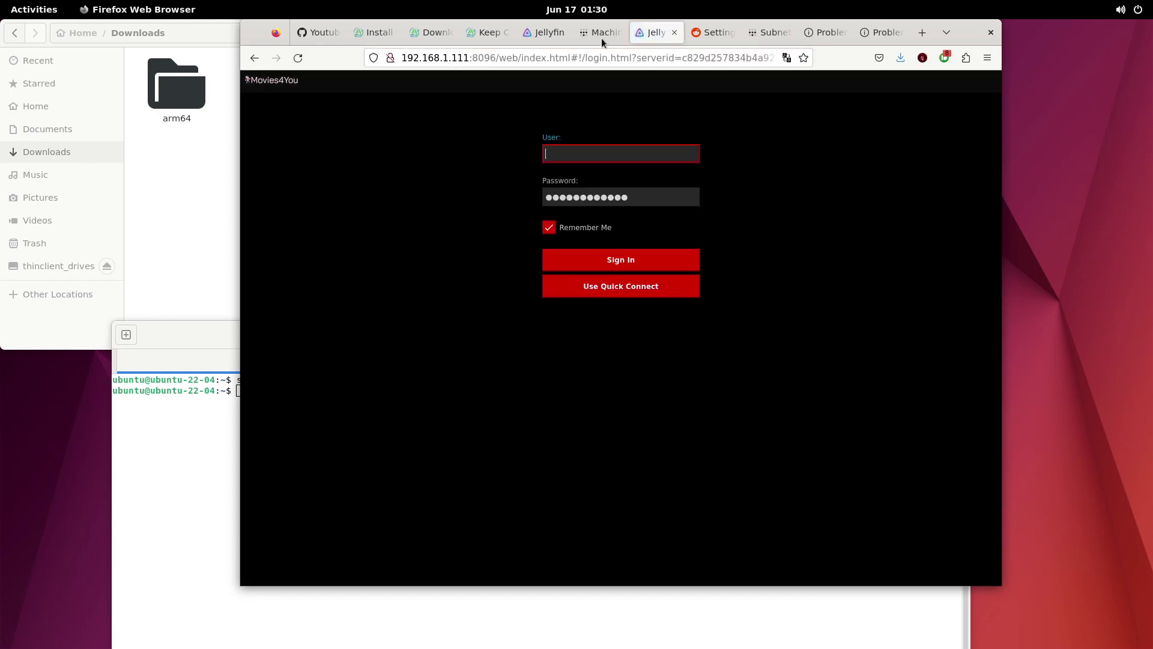
# Load the Movies4You Photos server at 192.168.1.21:10020 in place of the Reddit page in the Ubuntu browser.
pyautogui.click(689, 38)
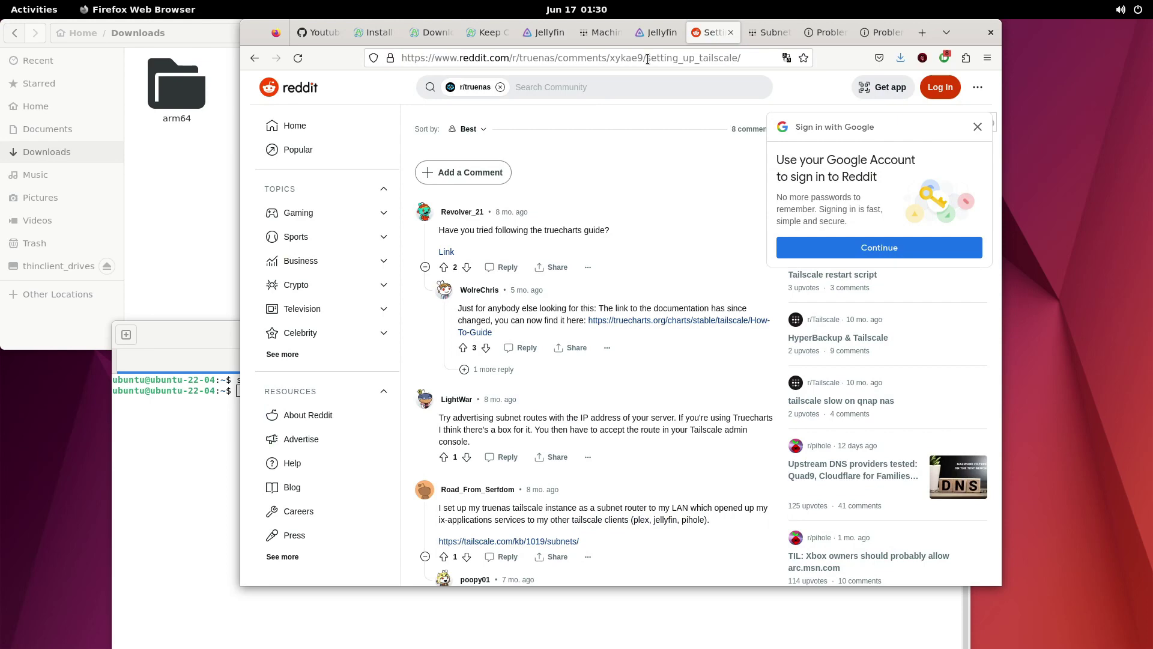
pyautogui.click(647, 58)
pyautogui.press('BackSpace')
pyautogui.write('192.168')
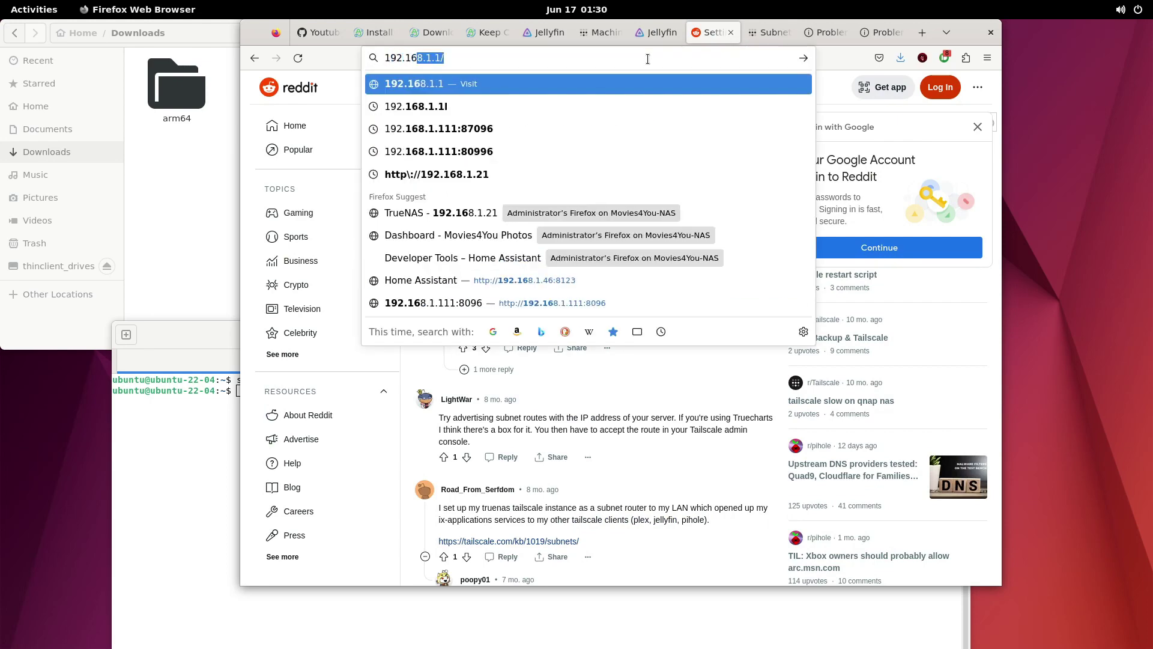
pyautogui.write('.1.2')
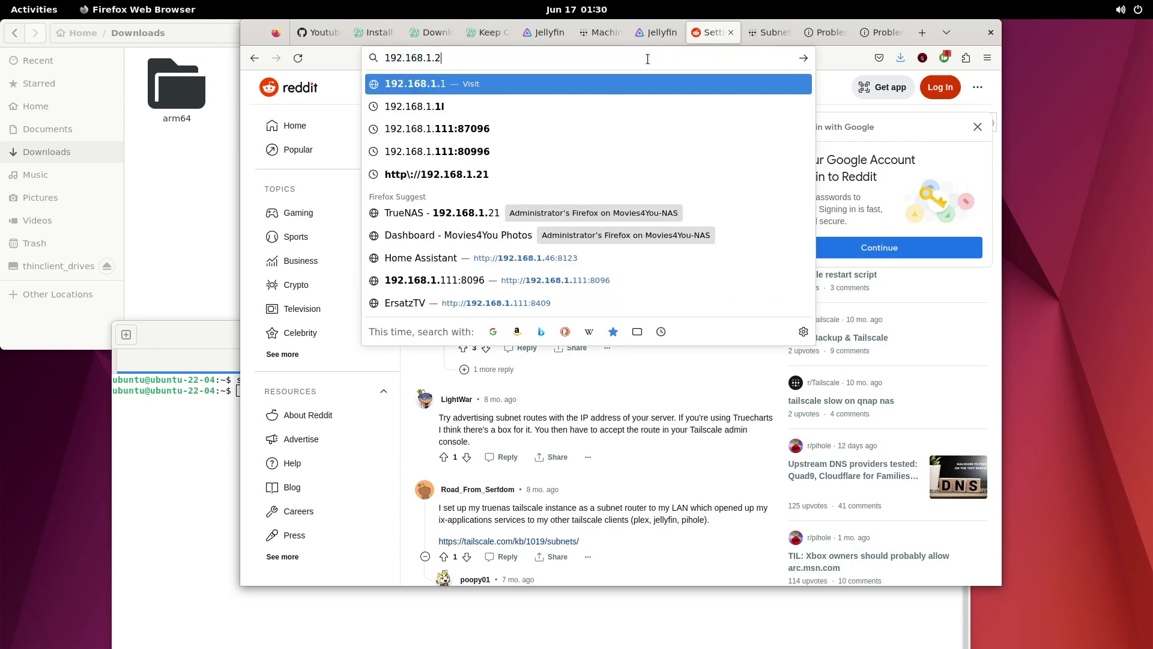
pyautogui.write('1:10020/')
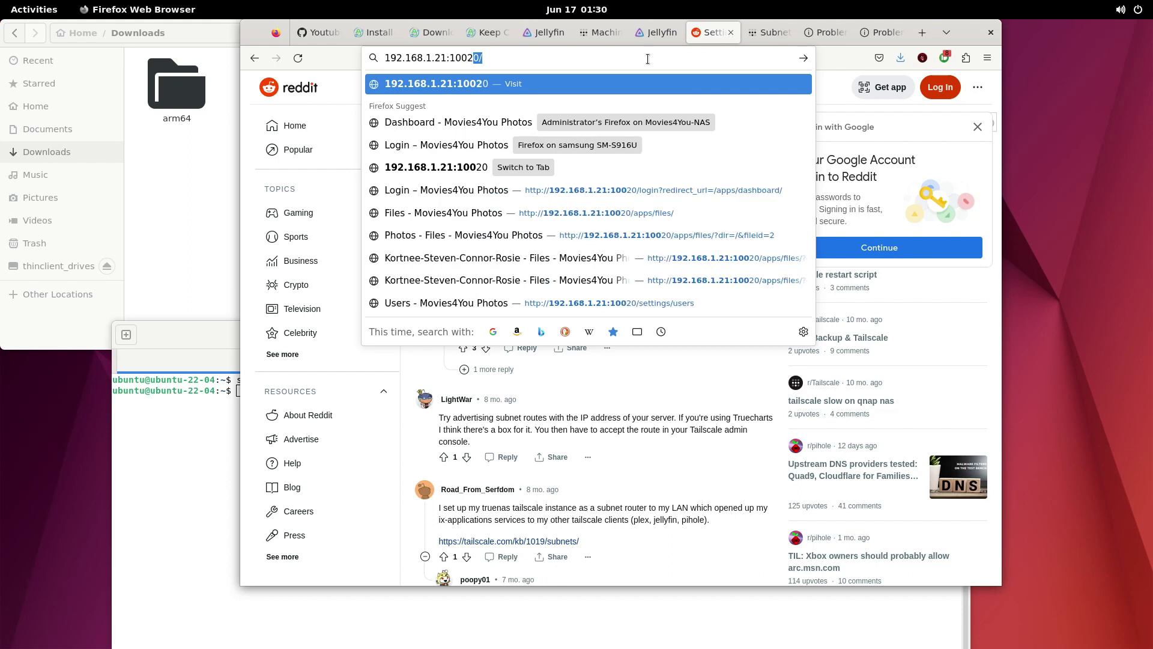
pyautogui.press('Return')
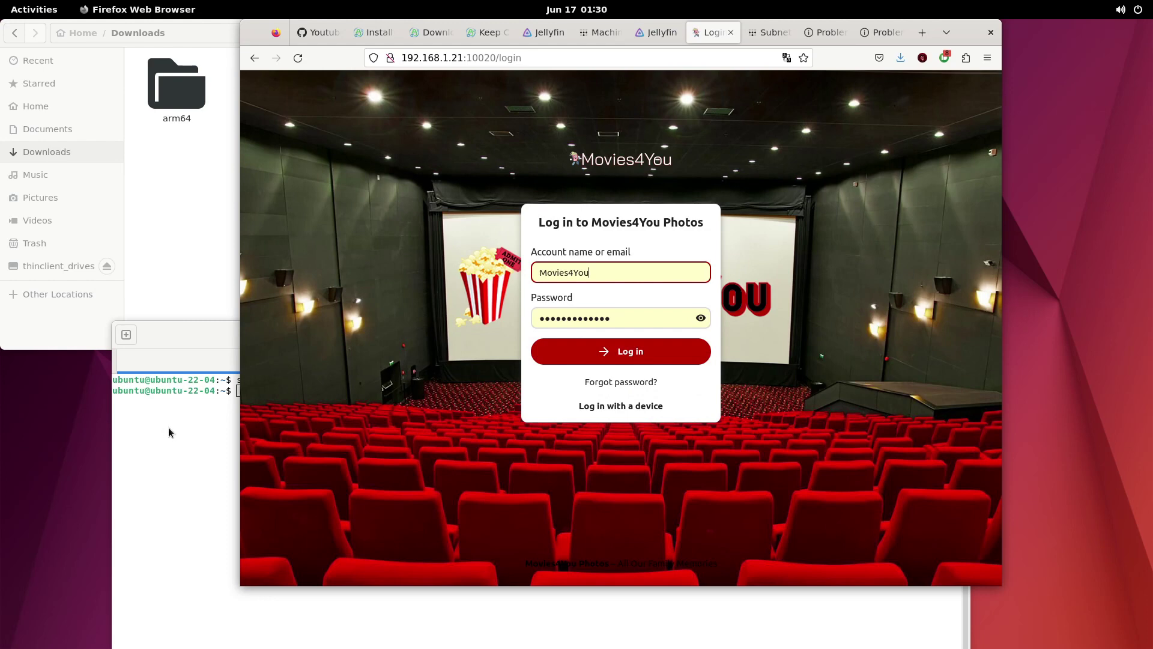
# Switch to the Ubuntu terminal and examine the reverse proxy entries in /etc/caddy/Caddyfile.
pyautogui.click(221, 421)
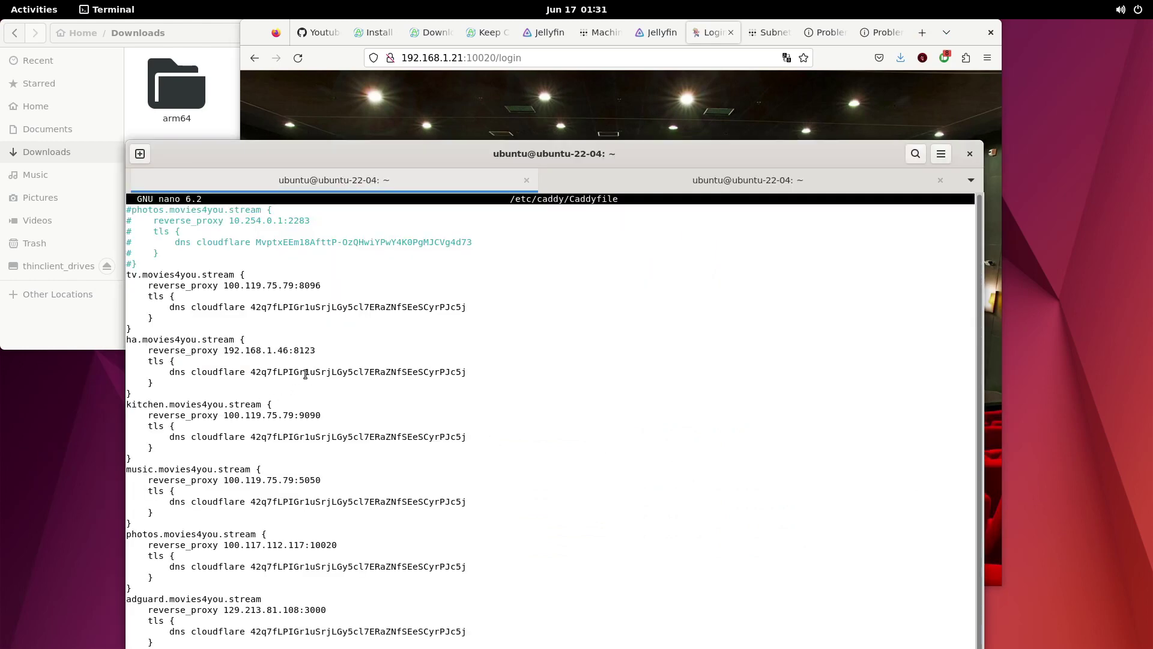
pyautogui.moveTo(380, 124); pyautogui.dragTo(385, 65)
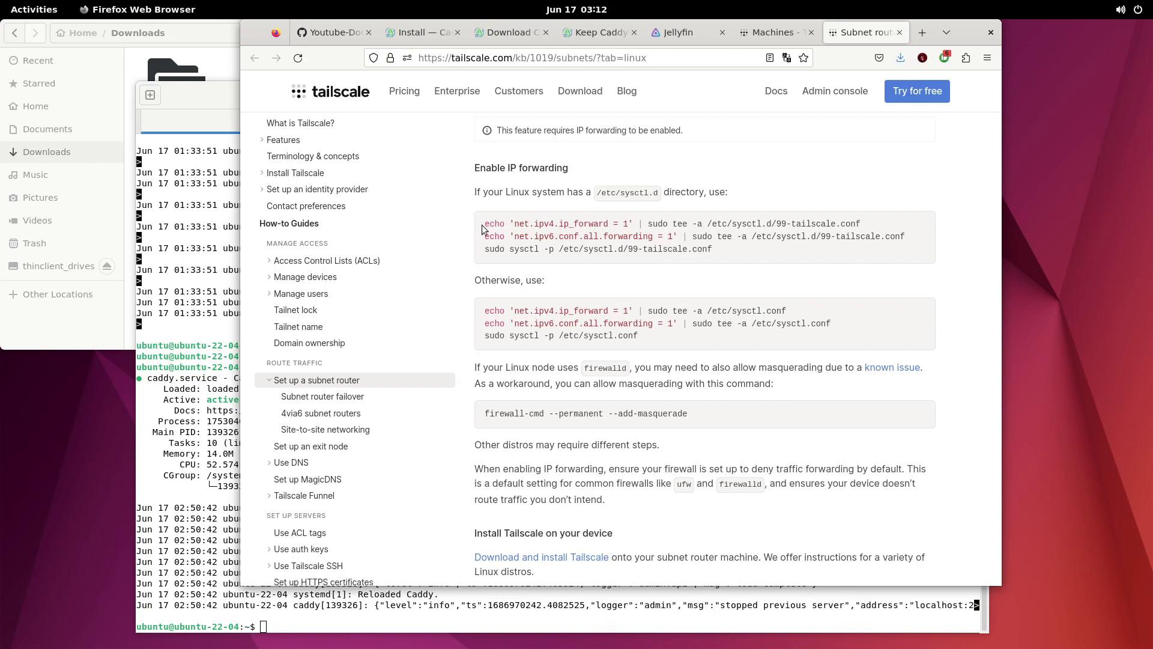
# Copy the three IP forwarding commands for /etc/sysctl.d/99-tailscale.conf from the Tailscale subnet guide and run them in the Ubuntu terminal.
pyautogui.moveTo(486, 227); pyautogui.dragTo(716, 253)
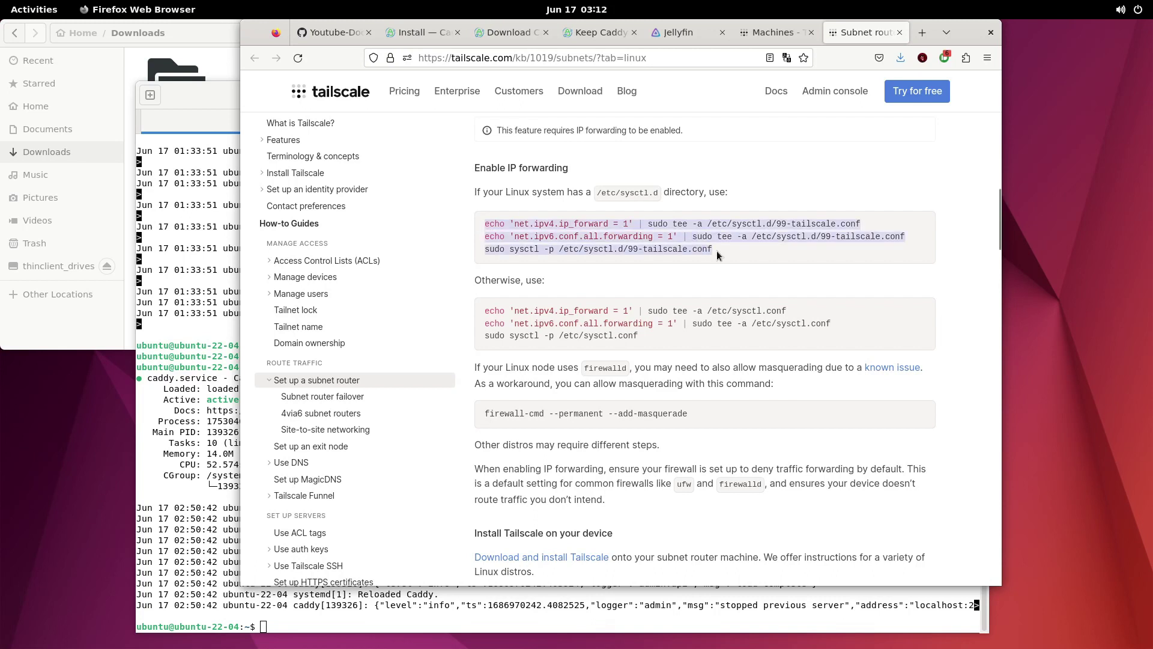
pyautogui.rightClick(716, 250)
pyautogui.click(744, 260)
pyautogui.click(199, 370)
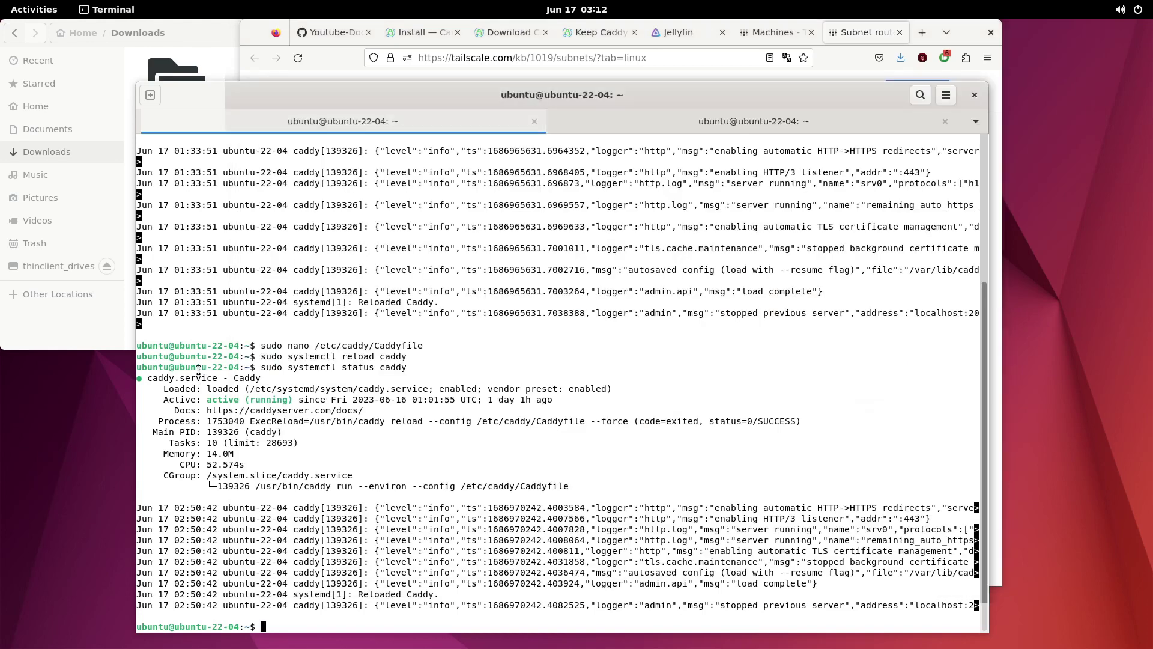
pyautogui.rightClick(287, 622)
pyautogui.click(323, 533)
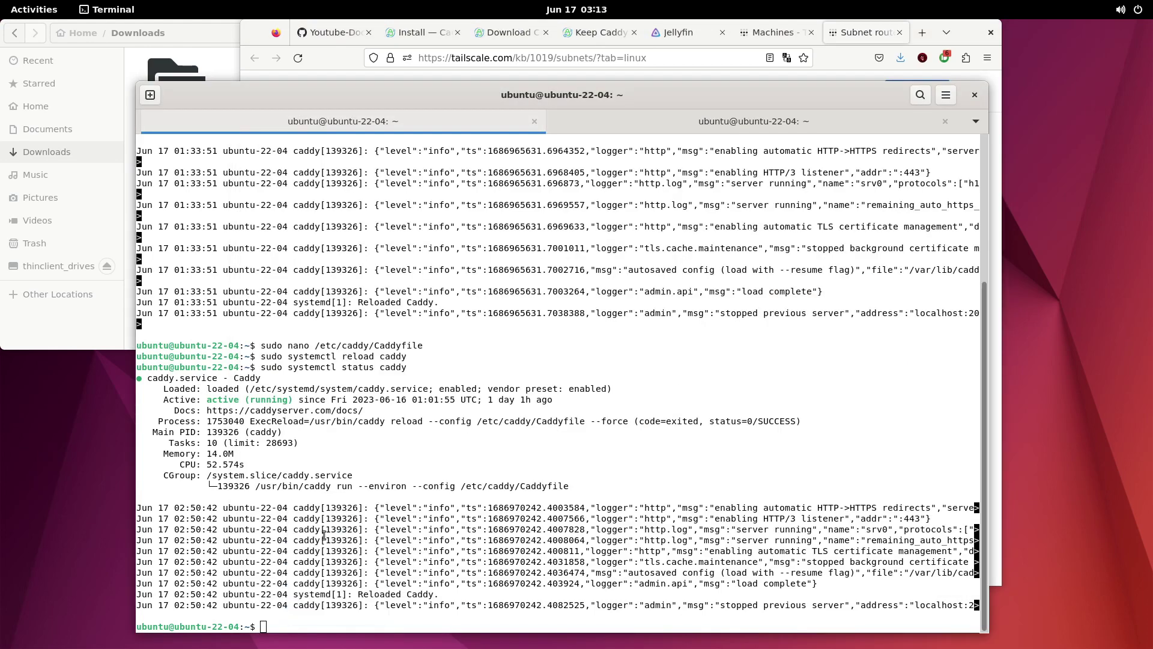
pyautogui.press('Return')
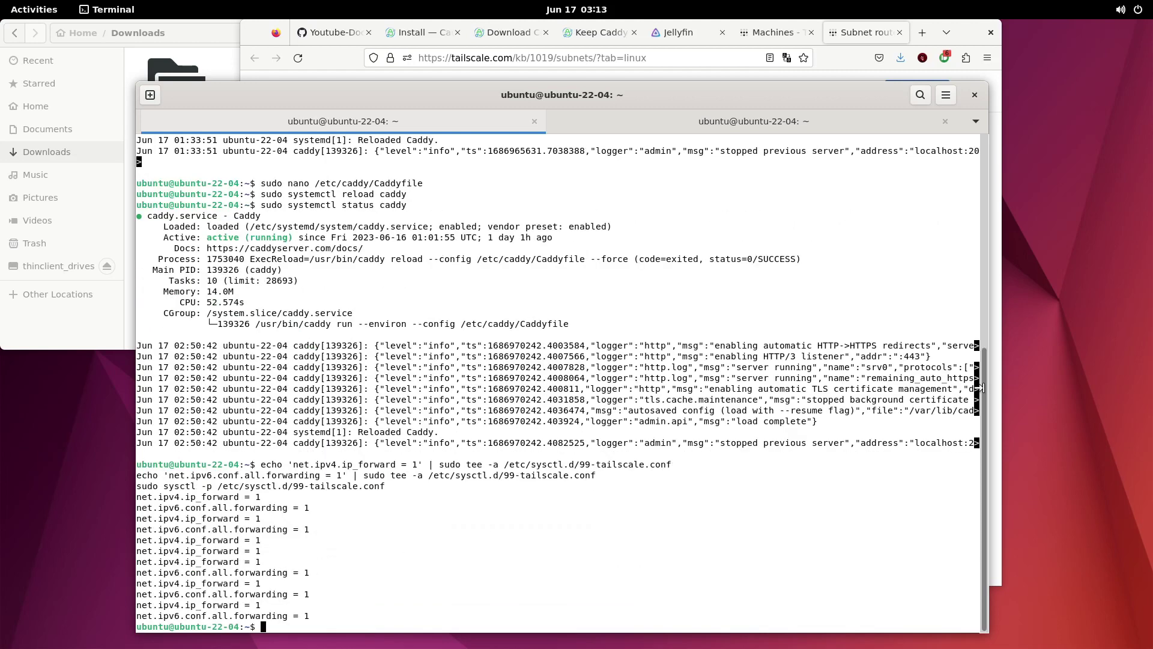
# Return to the Tailscale subnet guide and review the firewalld masquerading command and the instructions for connecting as a subnet router.
pyautogui.moveTo(875, 84); pyautogui.dragTo(903, 83)
pyautogui.hotkey('alt', 'Tab')
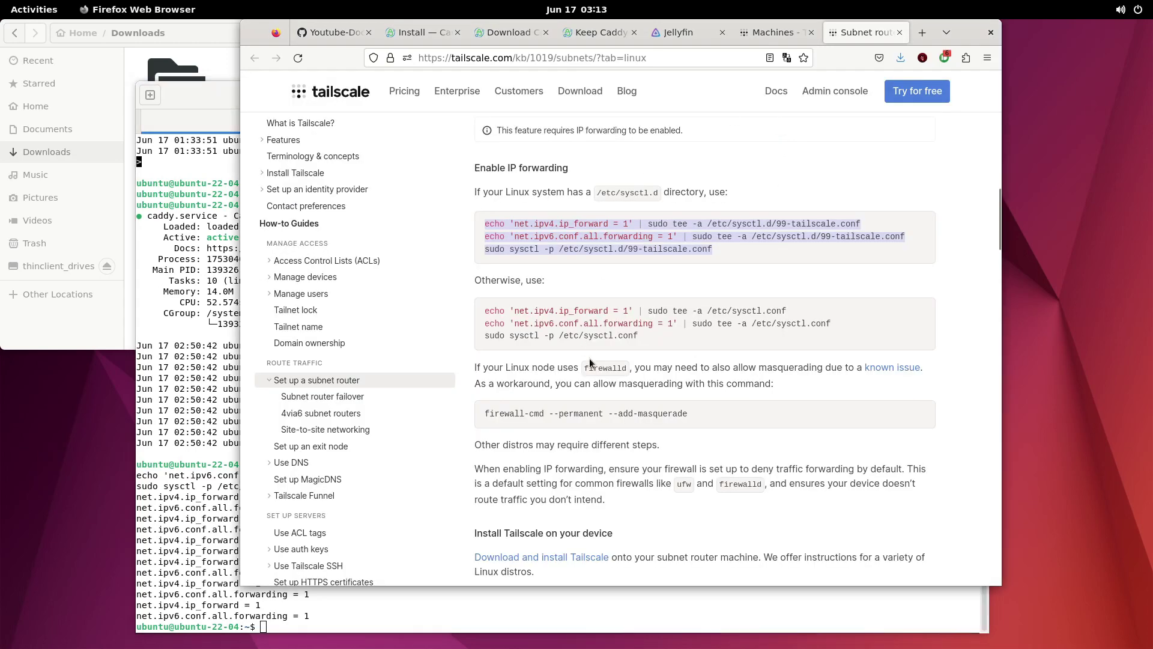
pyautogui.click(534, 410)
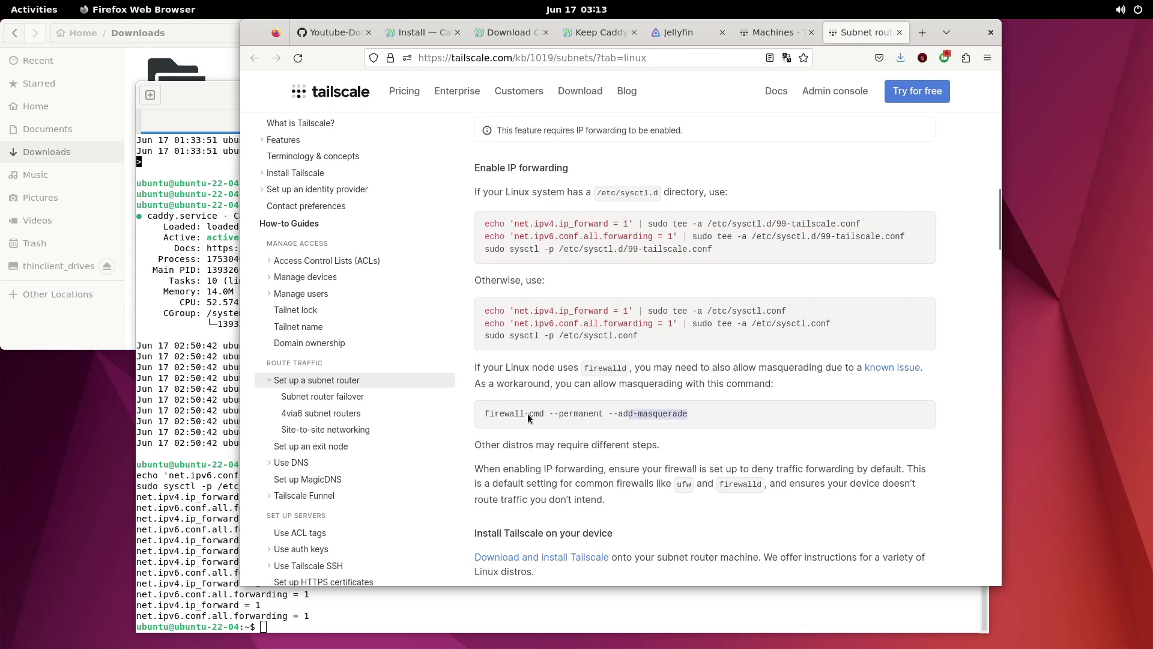
pyautogui.doubleClick(530, 413)
pyautogui.click(599, 412)
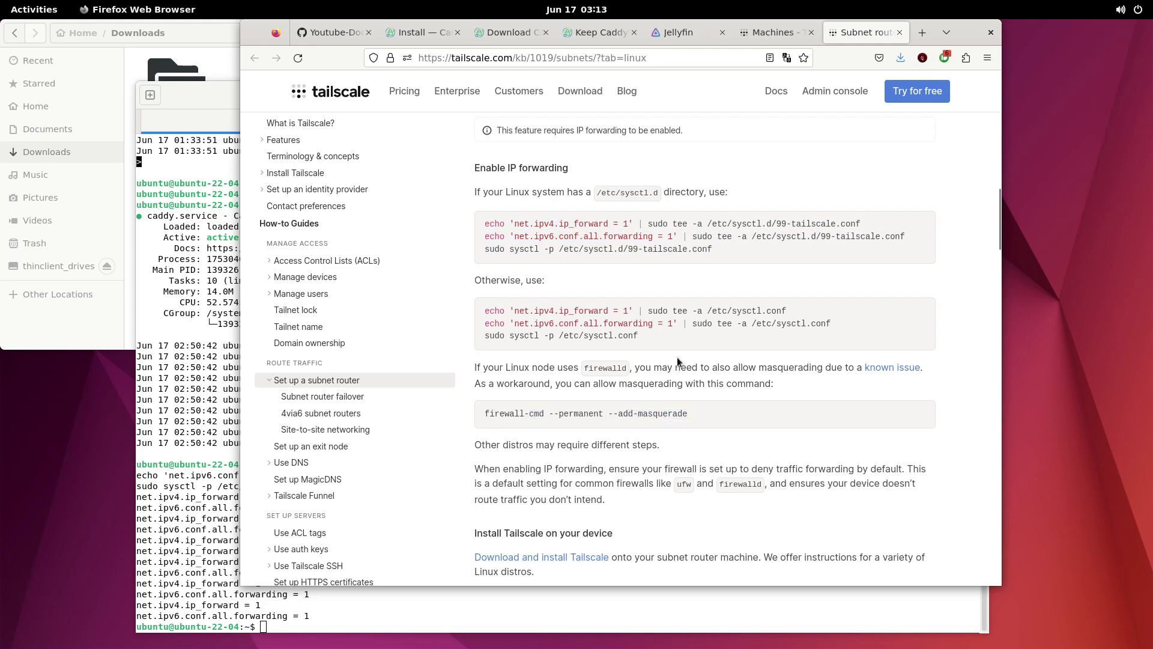
pyautogui.scroll(-2, 689, 352)
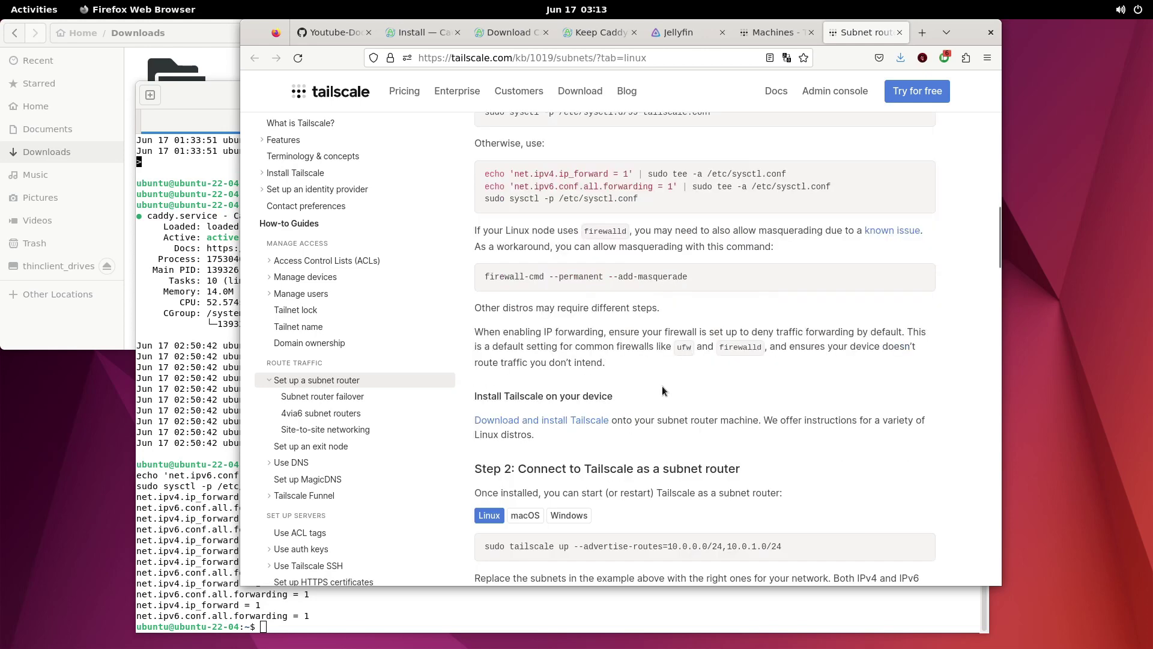
pyautogui.scroll(-2, 657, 379)
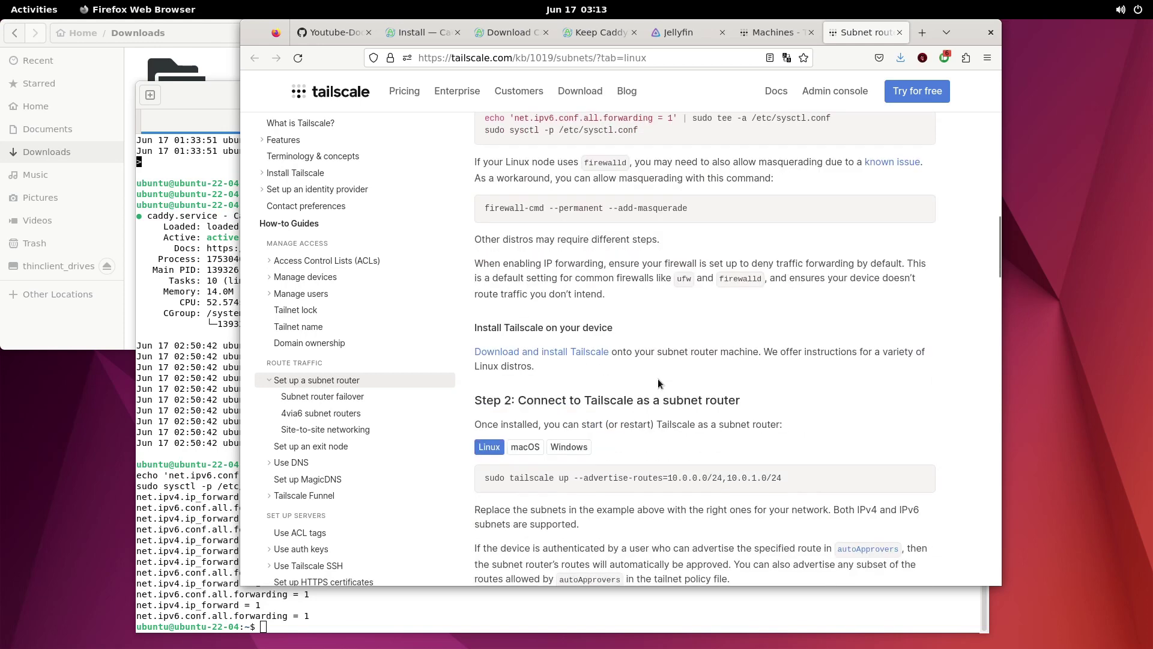
pyautogui.scroll(-3, 658, 378)
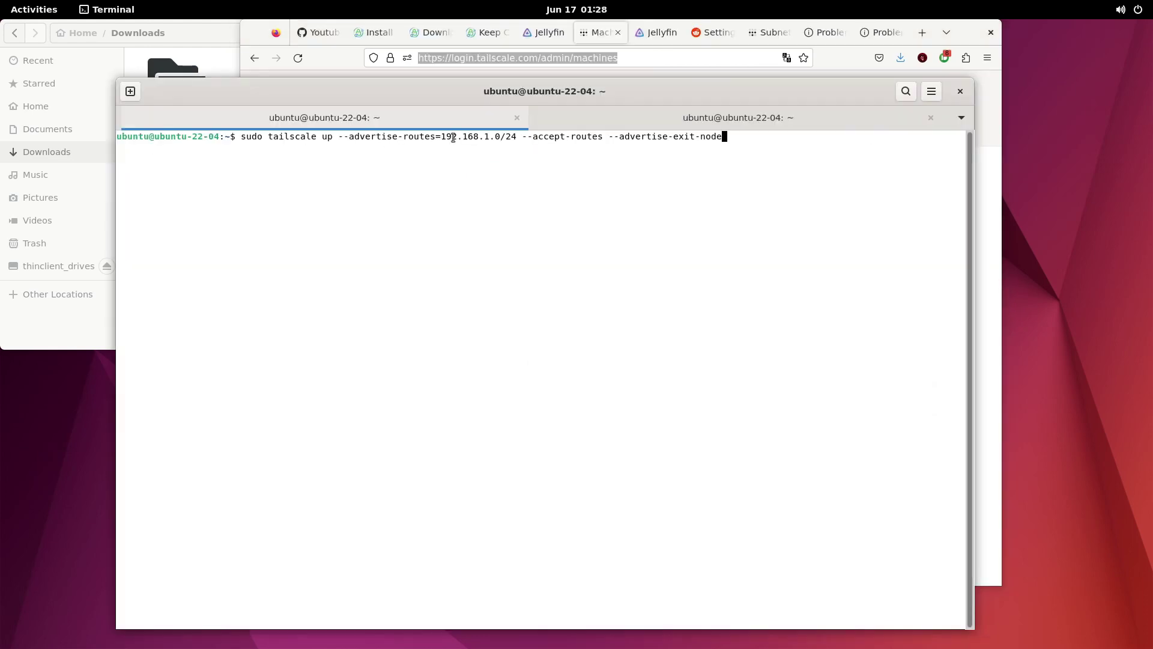
pyautogui.doubleClick(499, 138)
pyautogui.click(499, 138)
pyautogui.doubleClick(496, 138)
pyautogui.click(487, 138)
pyautogui.doubleClick(514, 137)
pyautogui.click(507, 140)
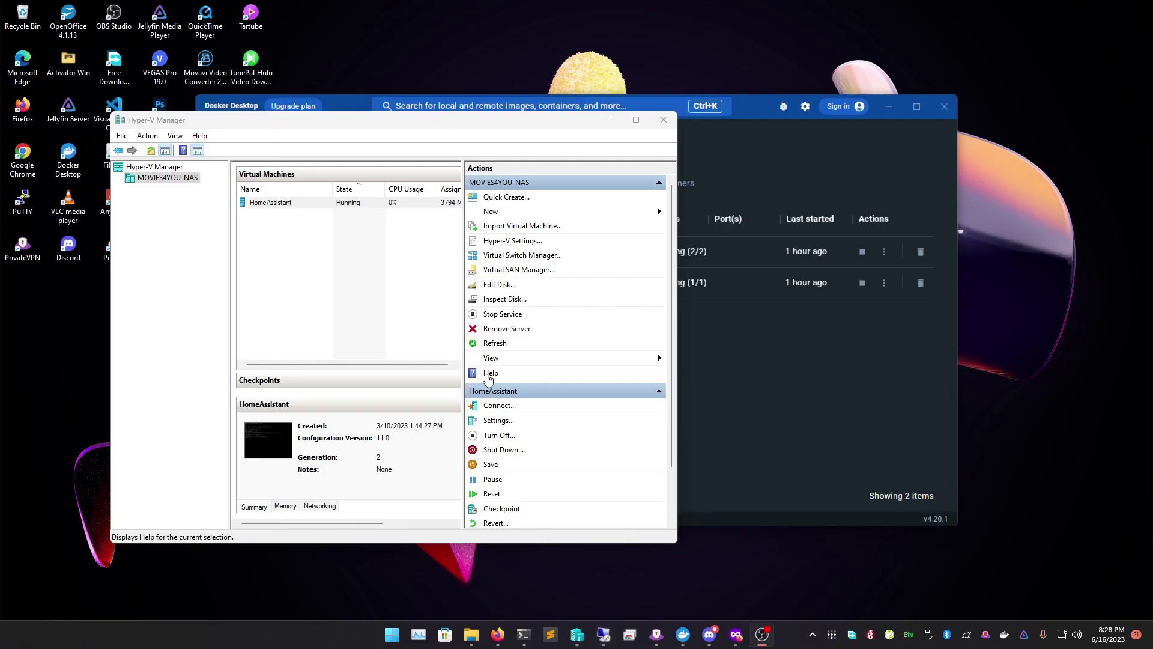
# Switch to TrueNAS in the Windows browser, open the installed tailscale app for editing, and review its routes and exit node settings.
pyautogui.moveTo(494, 640)
pyautogui.click(465, 590)
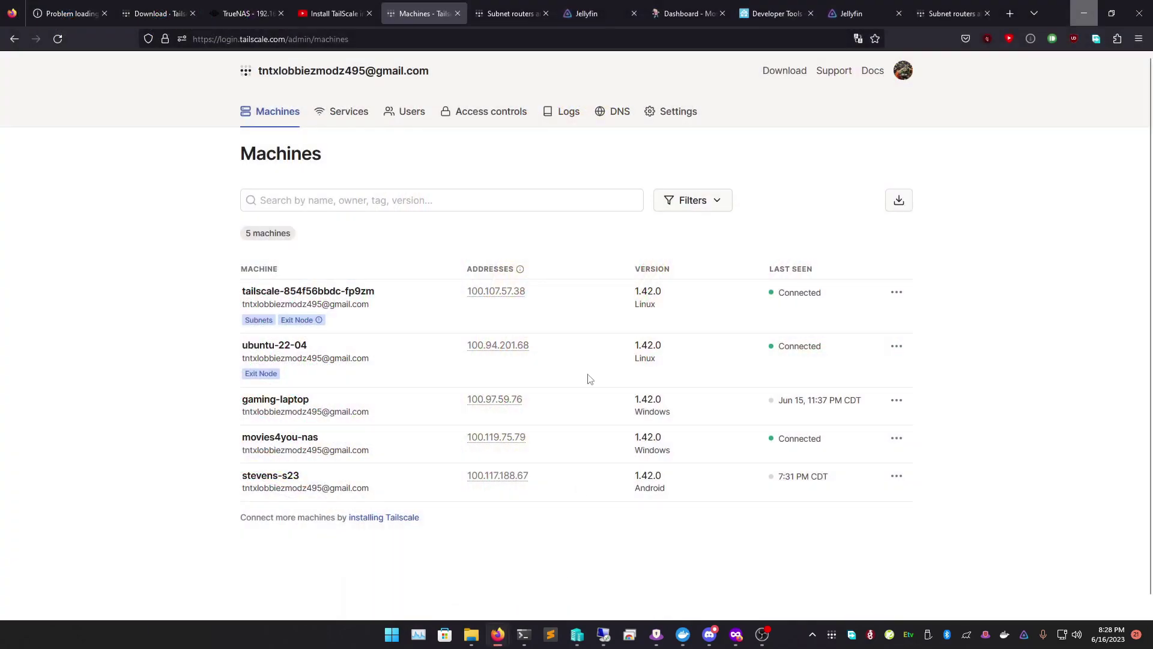
pyautogui.click(249, 14)
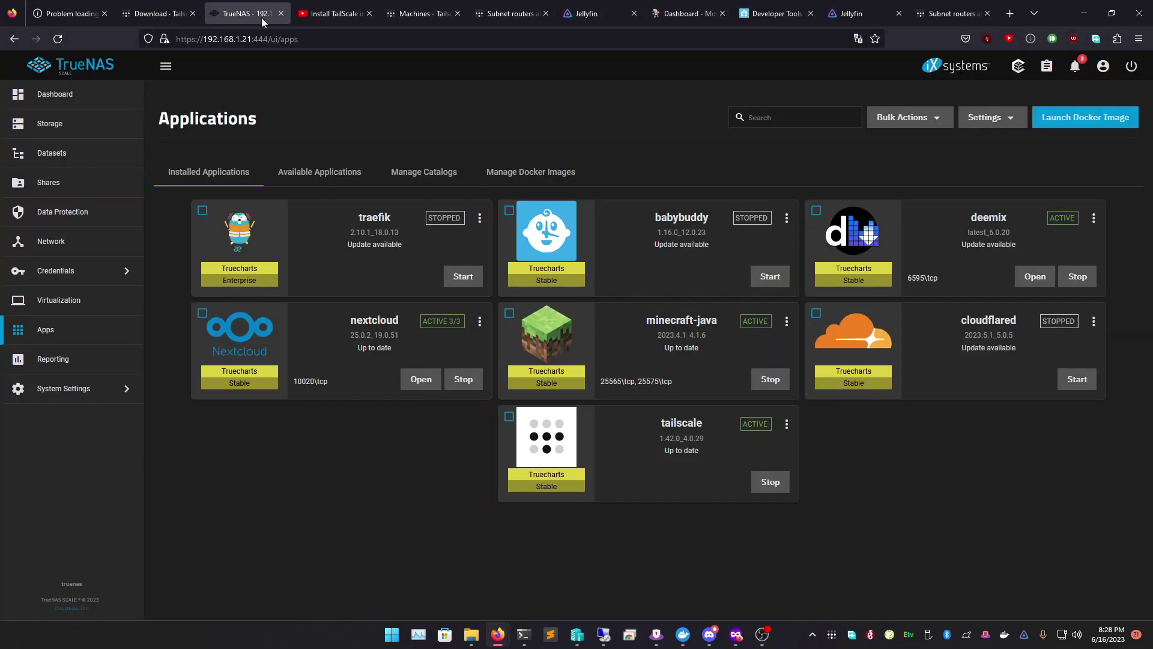
pyautogui.click(787, 424)
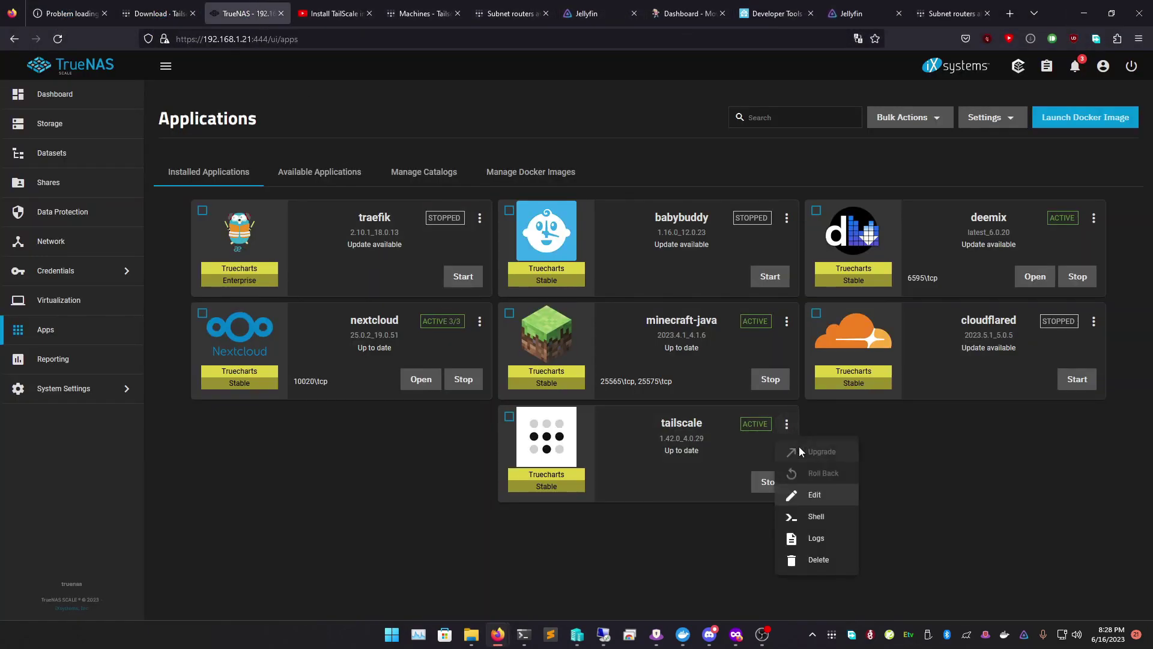
pyautogui.click(813, 503)
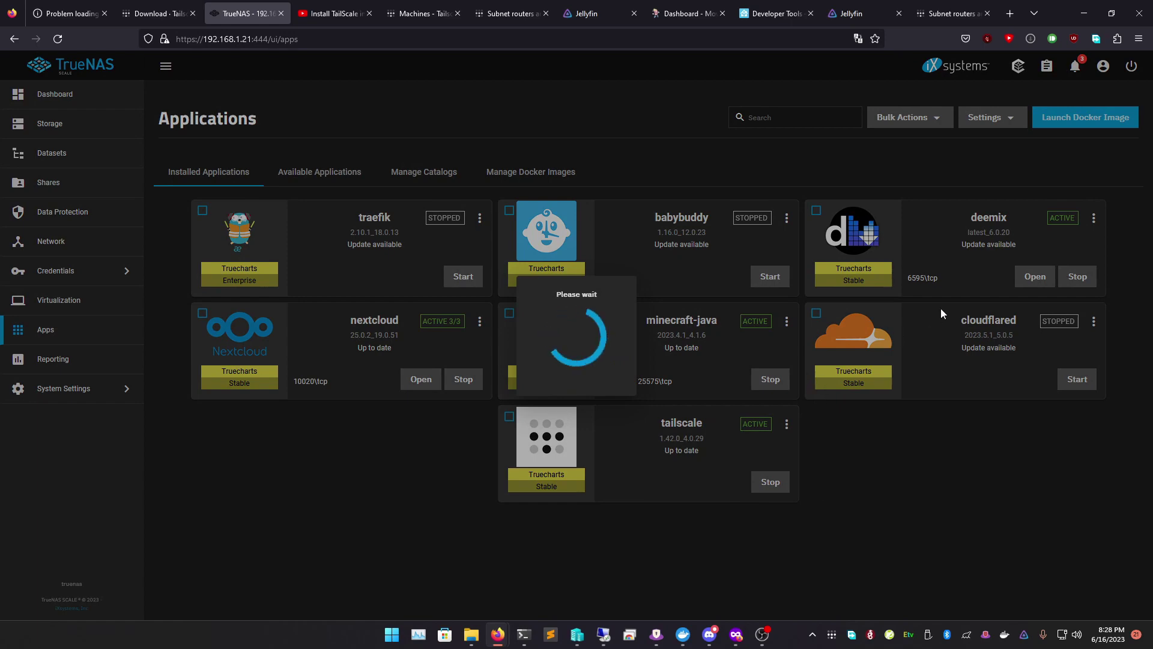
pyautogui.scroll(-10, 923, 326)
pyautogui.scroll(-5, 900, 404)
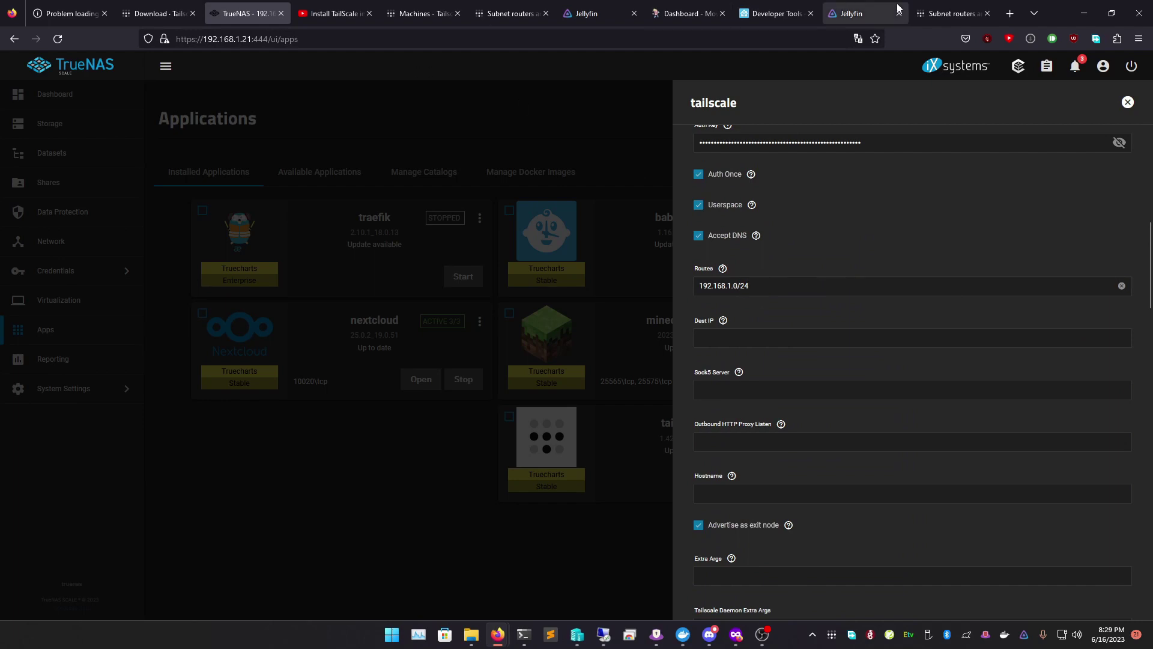
# Switch back to the Ubuntu terminal and run "sudo tailscale up --advertise-routes=192.168.1.0/24 --accept-routes --advertise-exit-node".
pyautogui.click(603, 635)
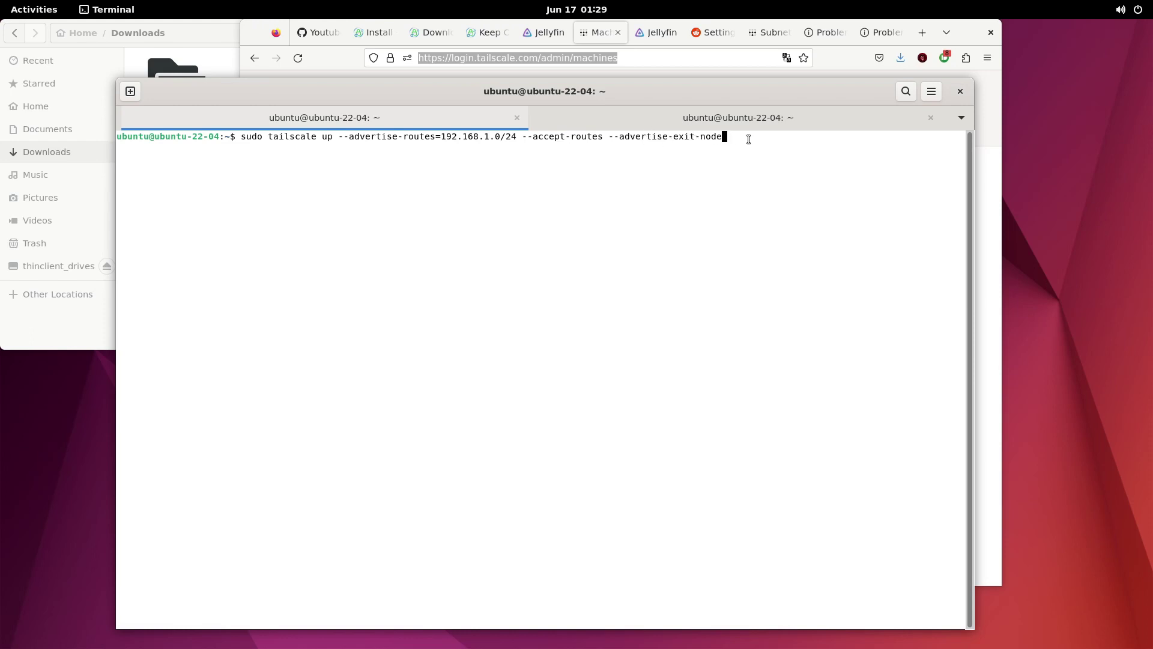
pyautogui.moveTo(675, 93); pyautogui.dragTo(668, 345)
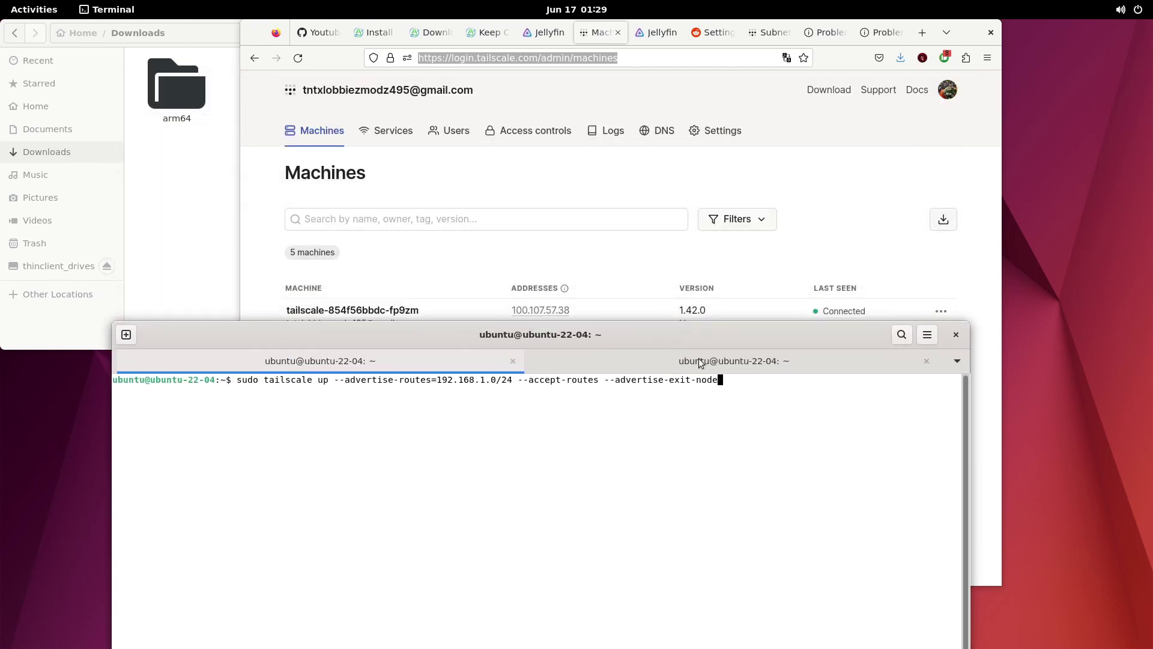
pyautogui.press('Return')
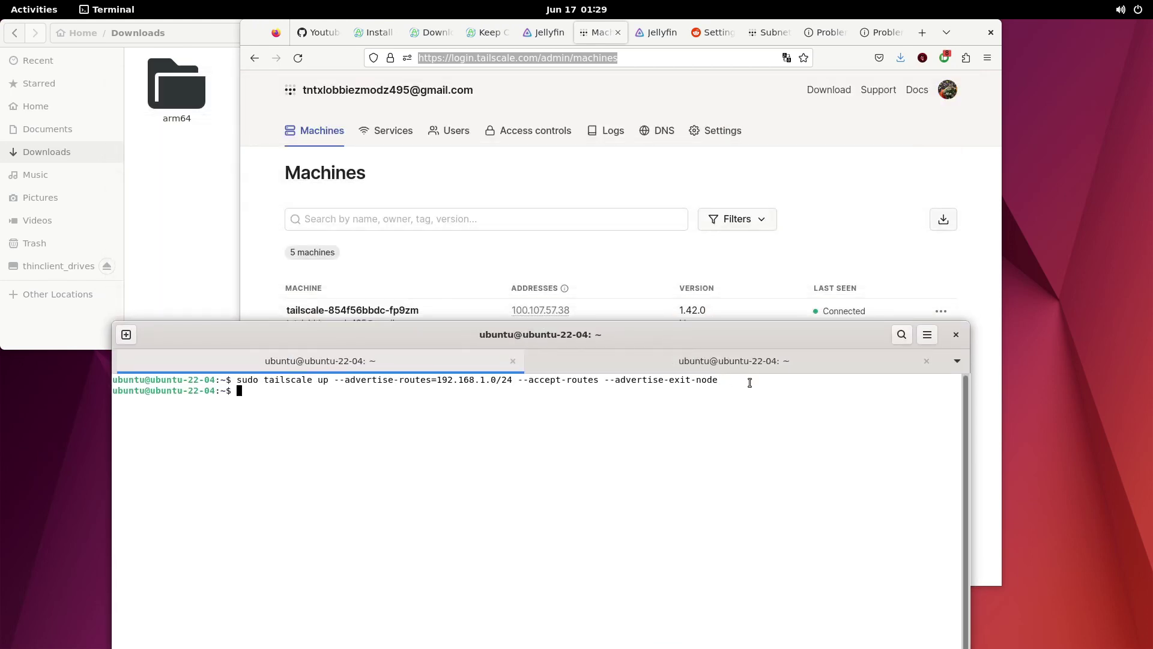
# Check the subnet and exit node status of ubuntu-22-04 on the Machines page and in its route settings, and close them.
pyautogui.click(508, 307)
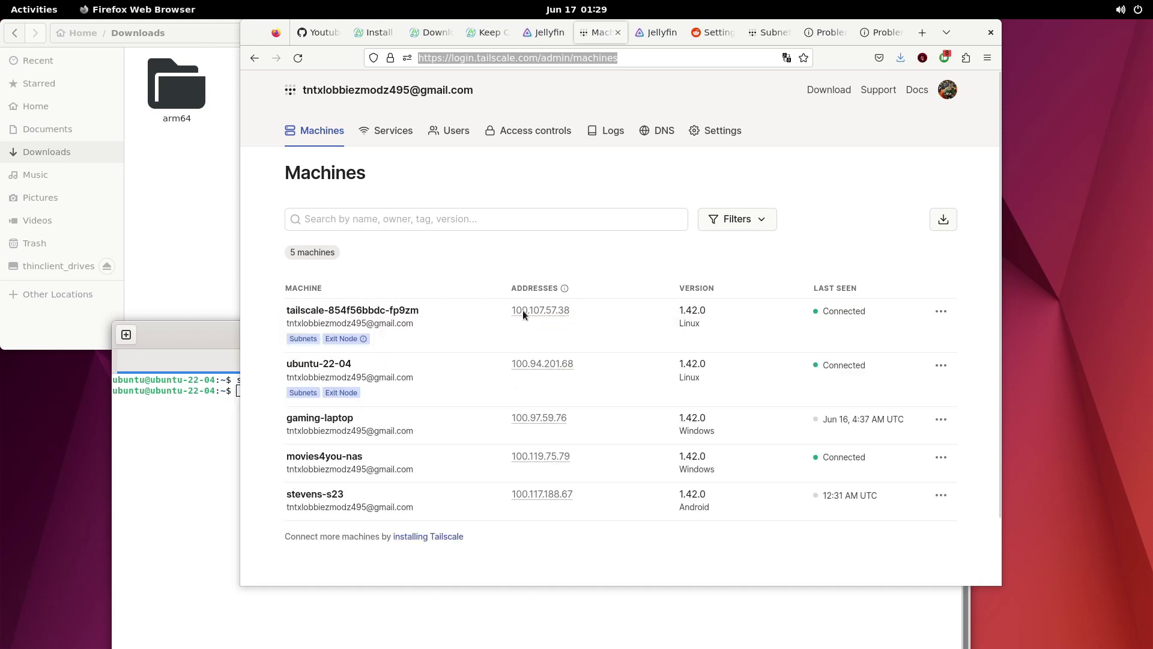
pyautogui.moveTo(336, 396)
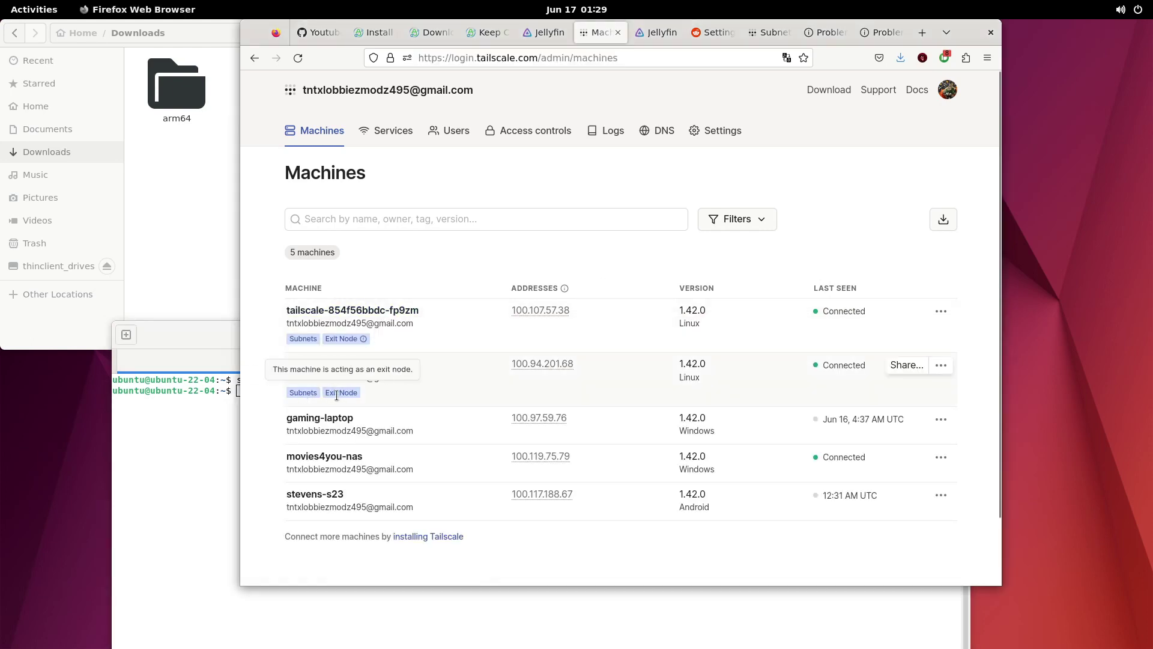
pyautogui.moveTo(295, 389)
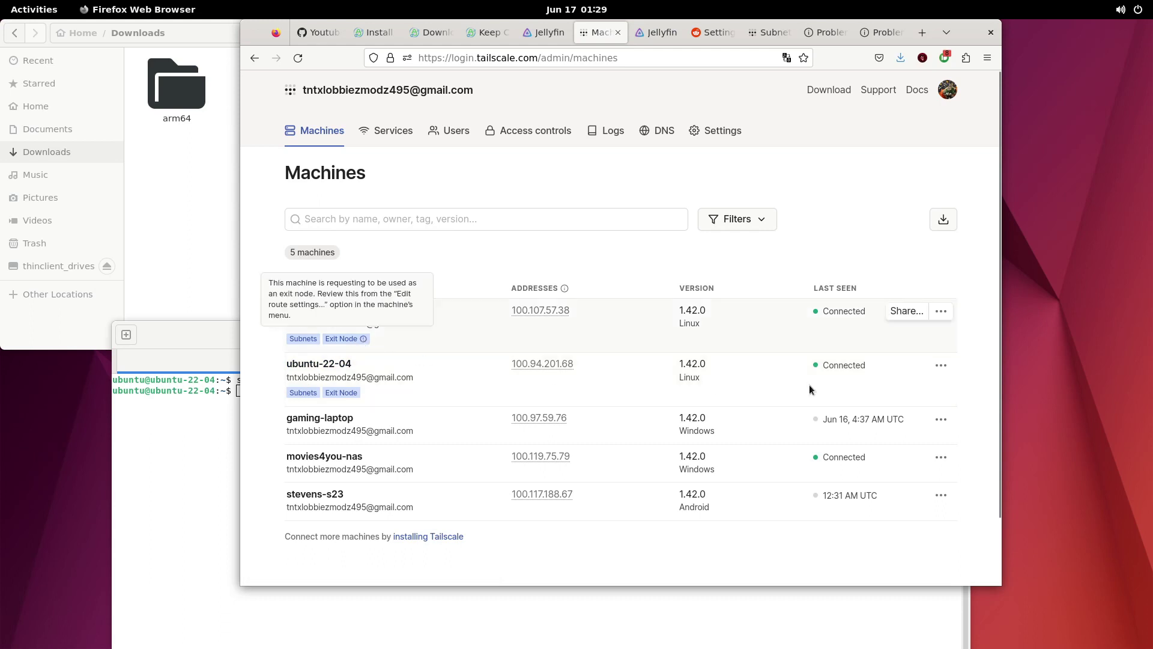
pyautogui.click(941, 365)
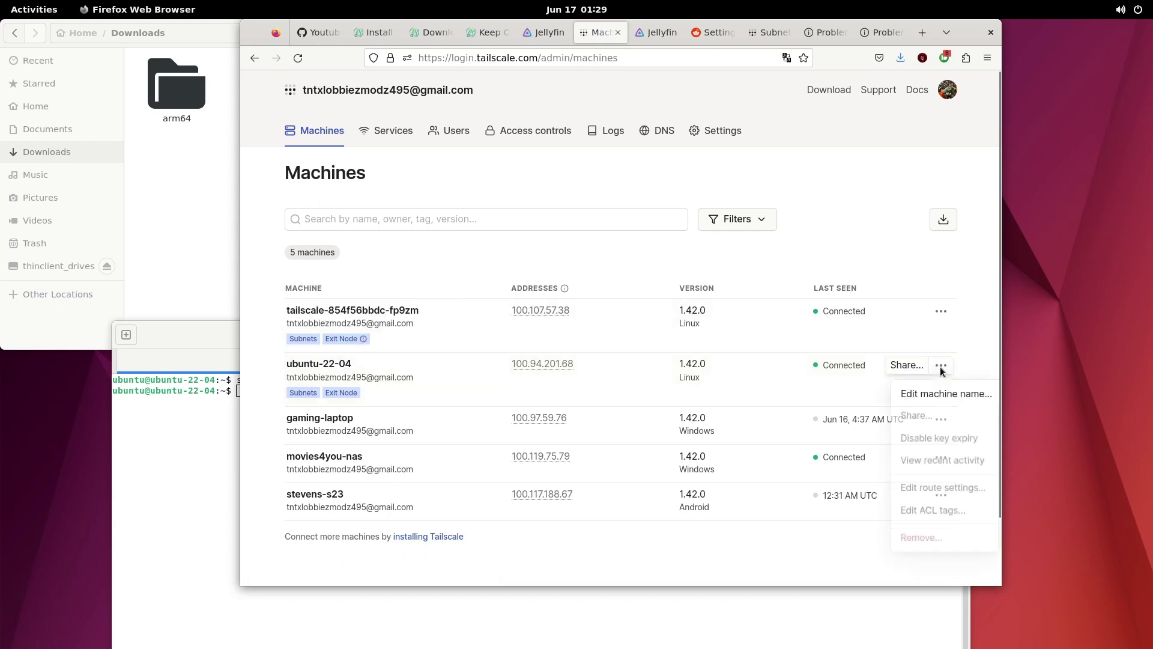
pyautogui.click(944, 493)
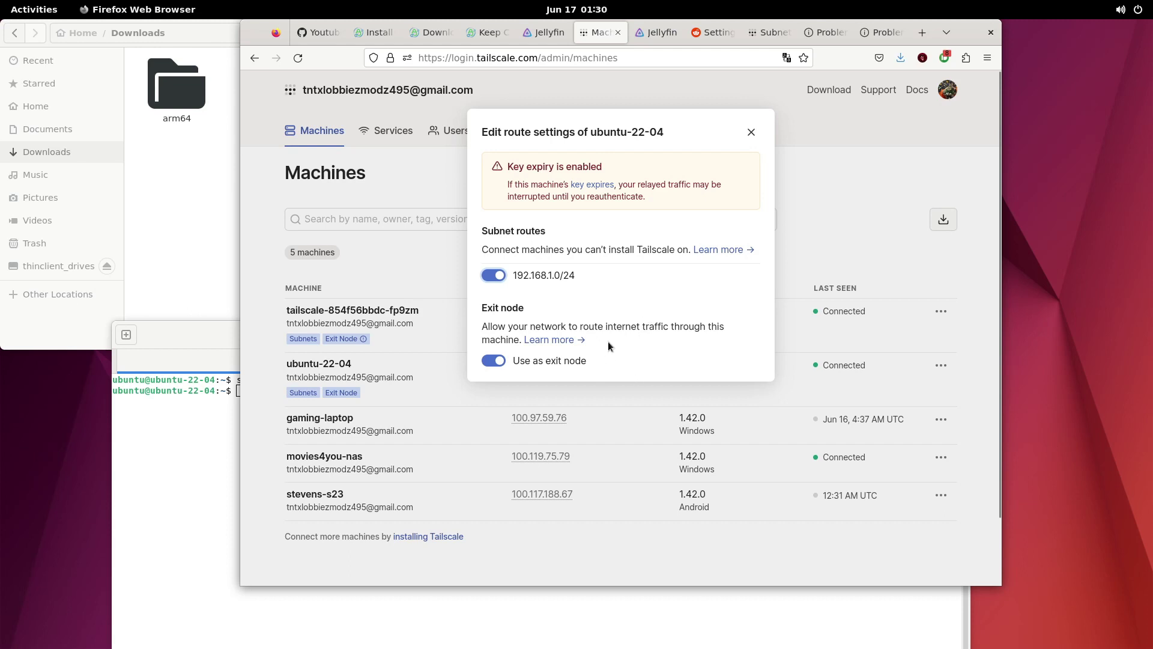
pyautogui.click(741, 135)
# Open 192.168.1.111:8096 in the second Jellyfin browser tab to check that the local server is reachable.
pyautogui.click(658, 33)
pyautogui.click(634, 60)
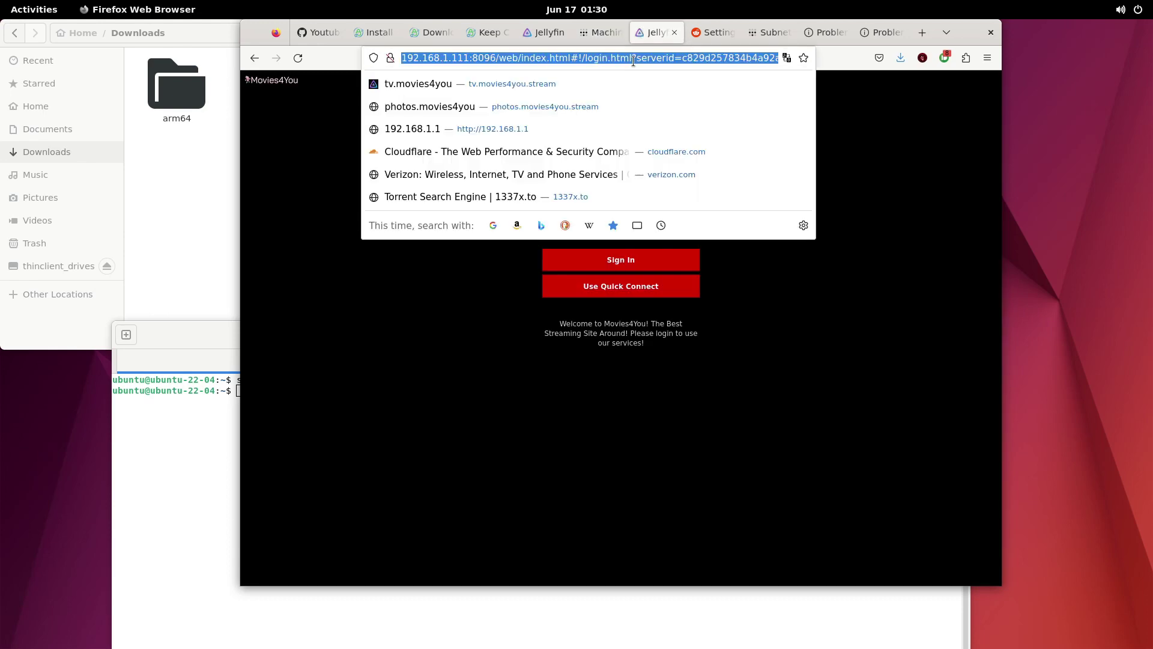
pyautogui.write('192.168.1.1')
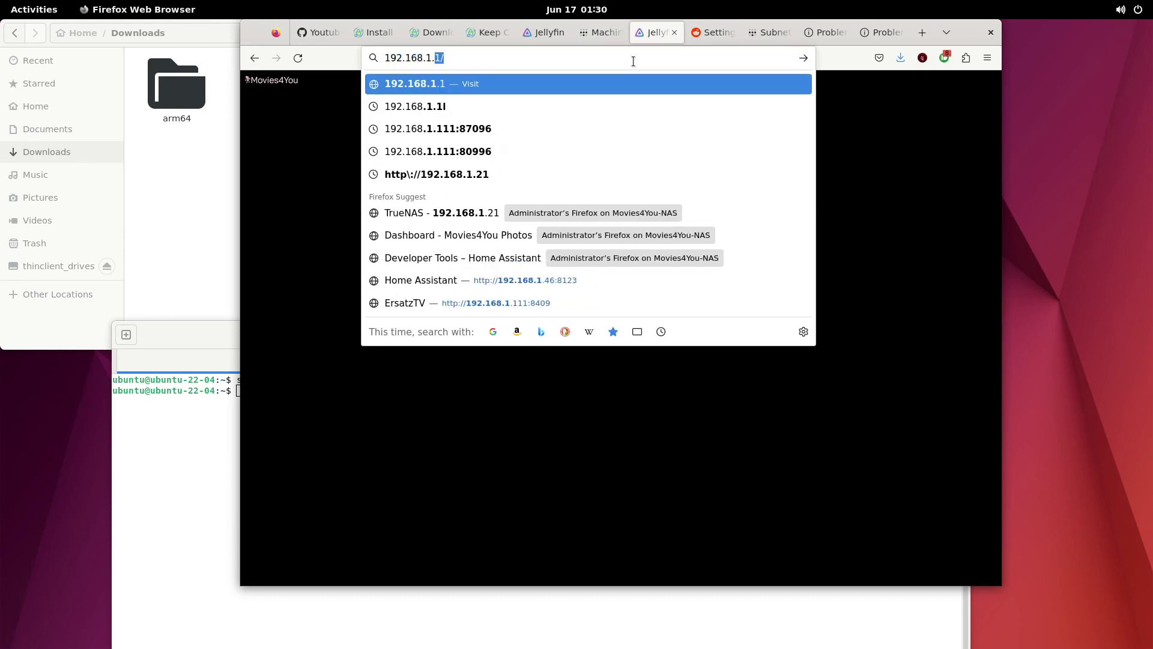
pyautogui.write('11:')
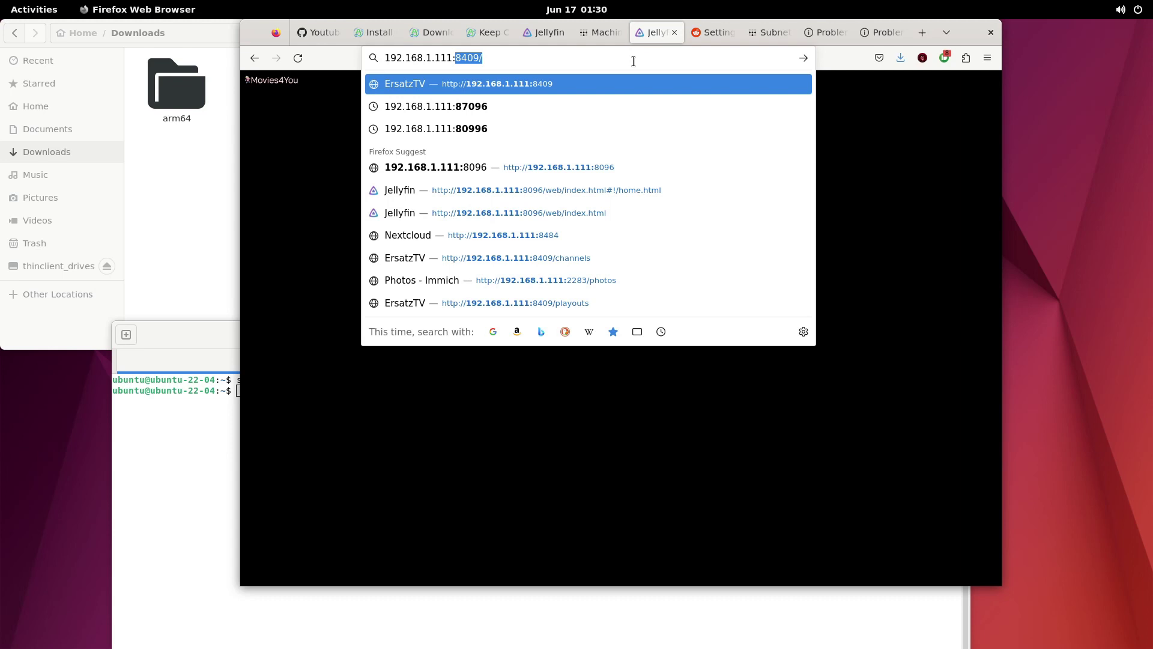
pyautogui.write('096')
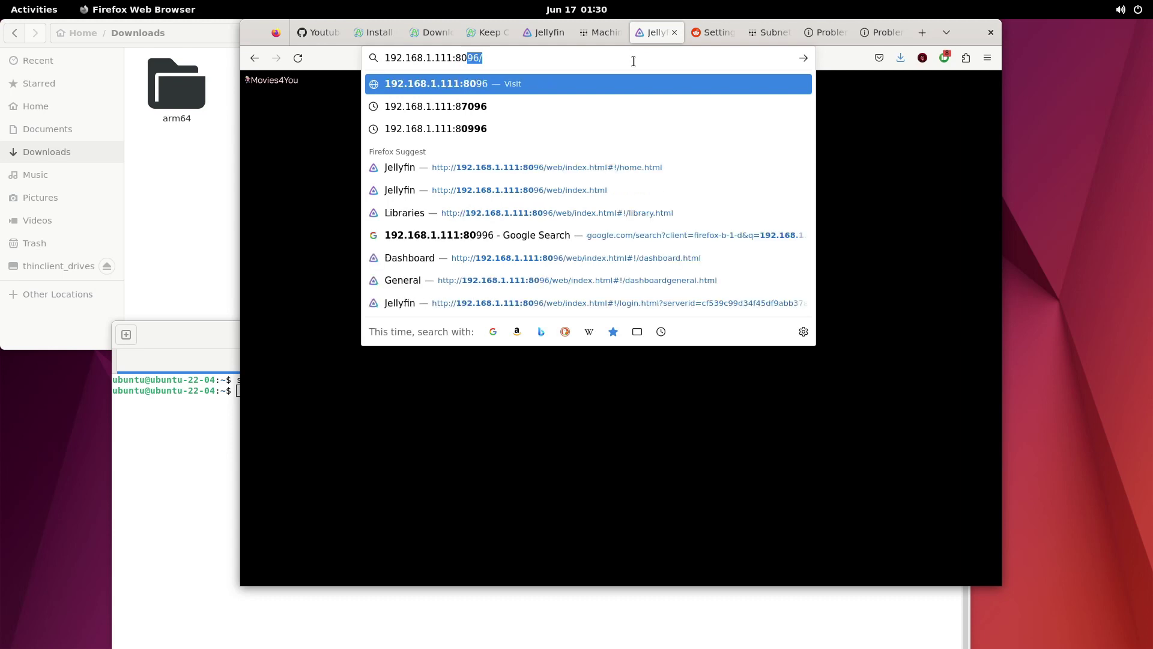
pyautogui.press('Return')
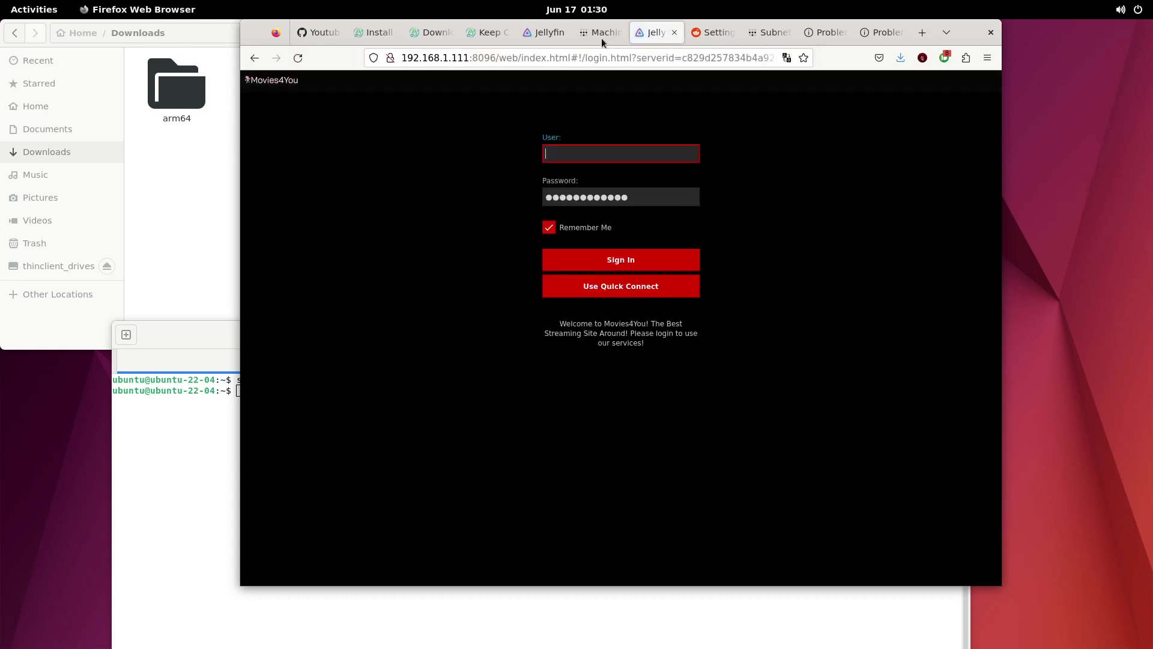
# Load 192.168.1.21:10020 in the browser tab holding the Reddit thread to check access to the photo server.
pyautogui.click(690, 40)
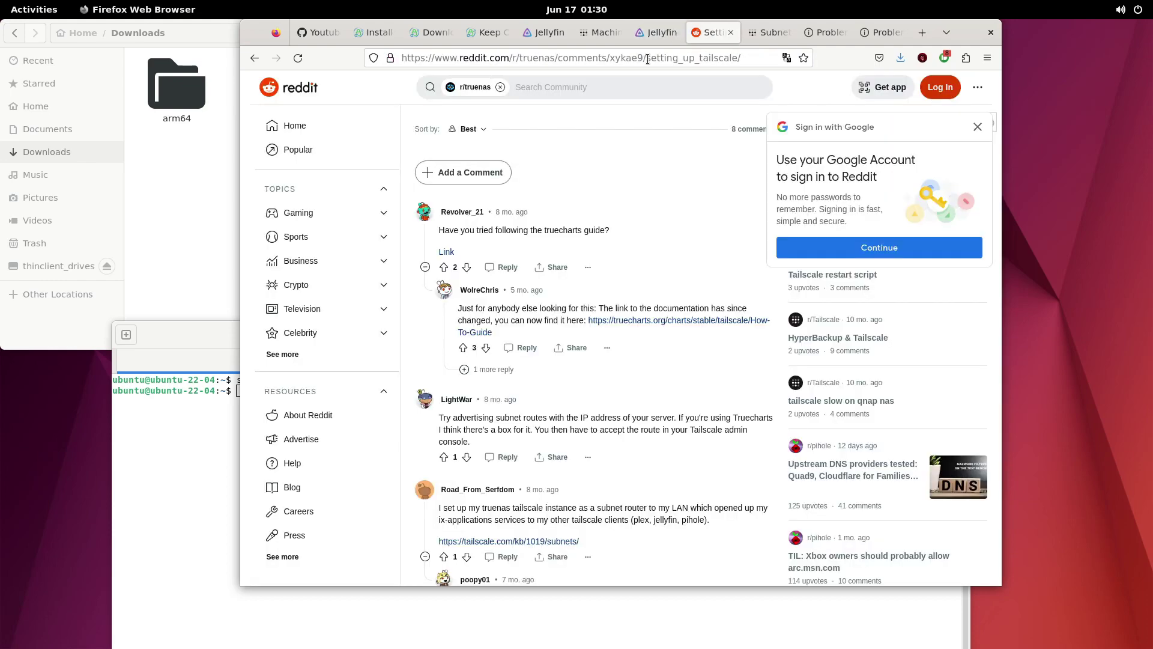
pyautogui.click(647, 59)
pyautogui.write('192.16')
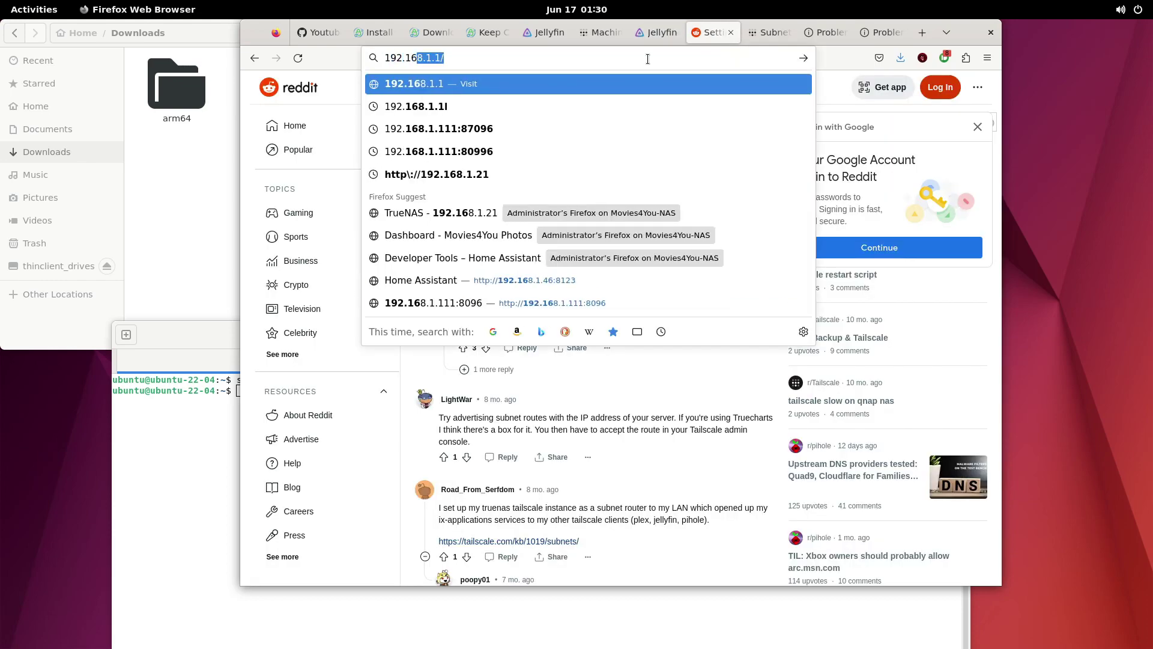
pyautogui.write('8.1.21:')
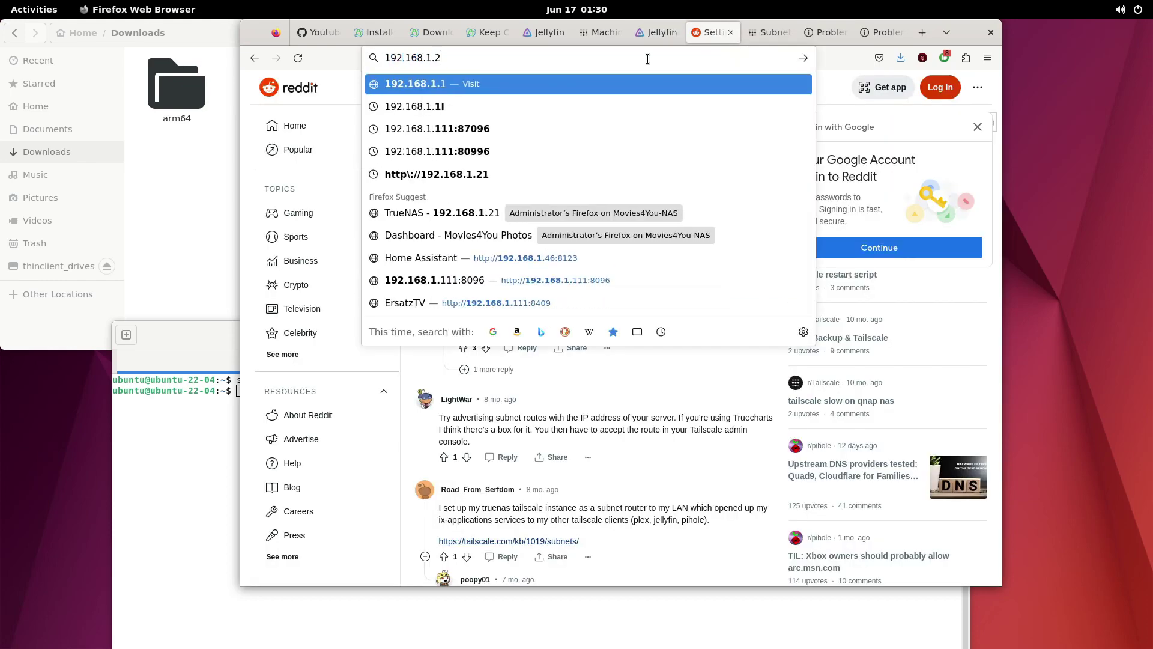
pyautogui.write('10020')
pyautogui.press('Return')
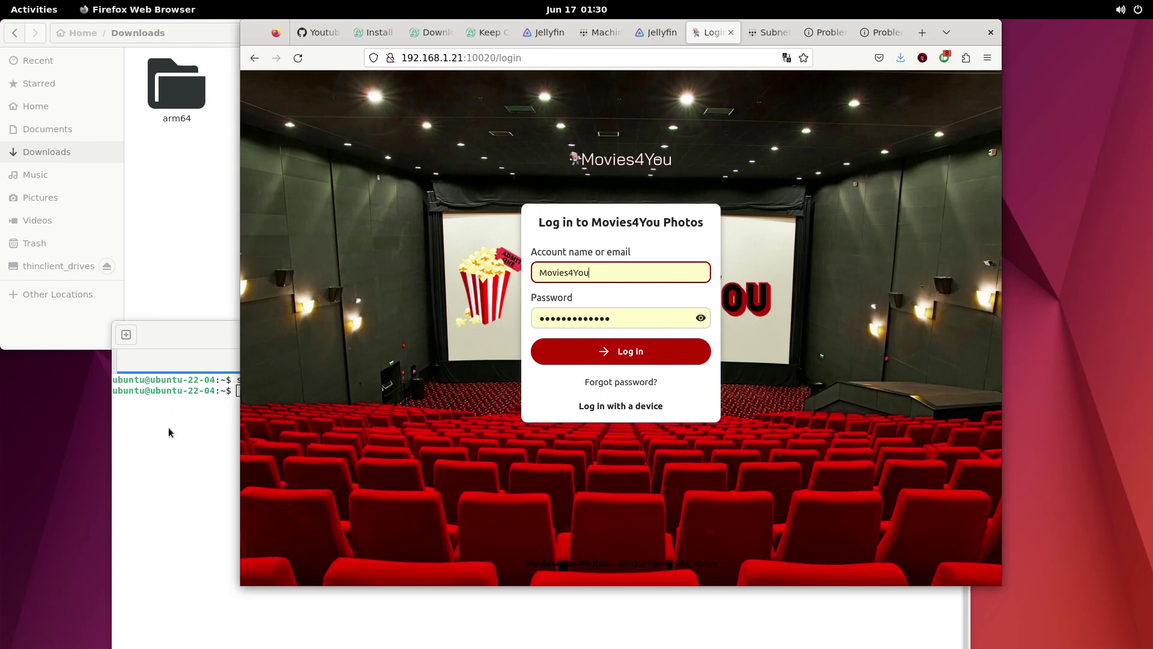
# Switch to the Ubuntu terminal, open /etc/caddy/Caddyfile in nano, and move the window so the whole editor shows.
pyautogui.click(222, 422)
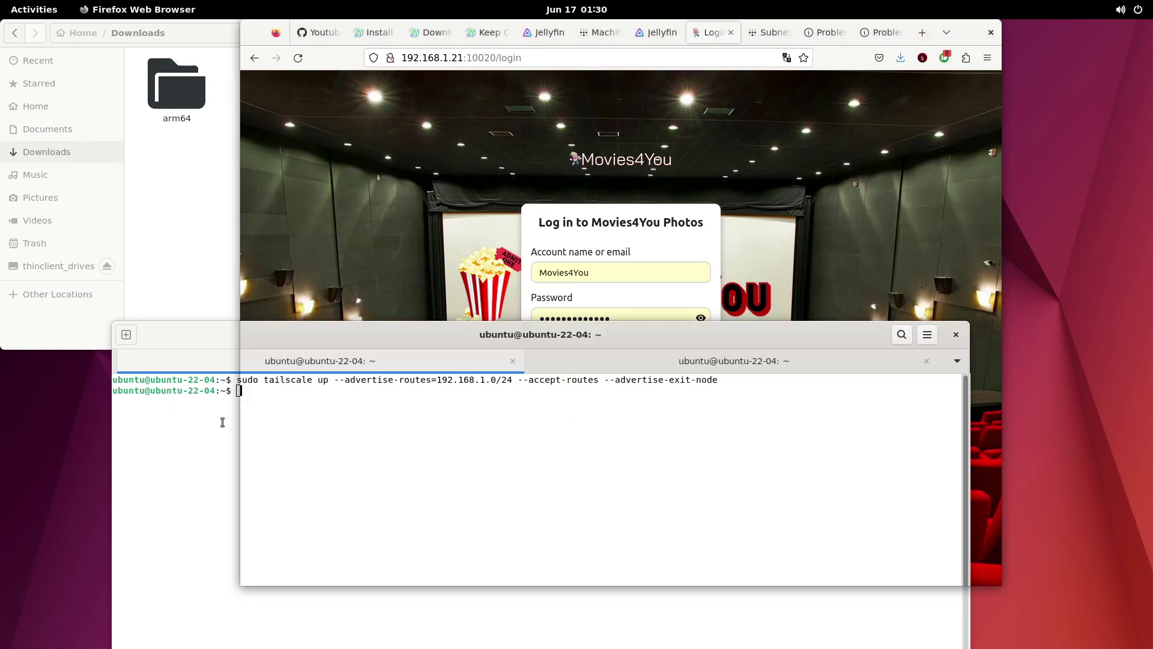
pyautogui.click(222, 422)
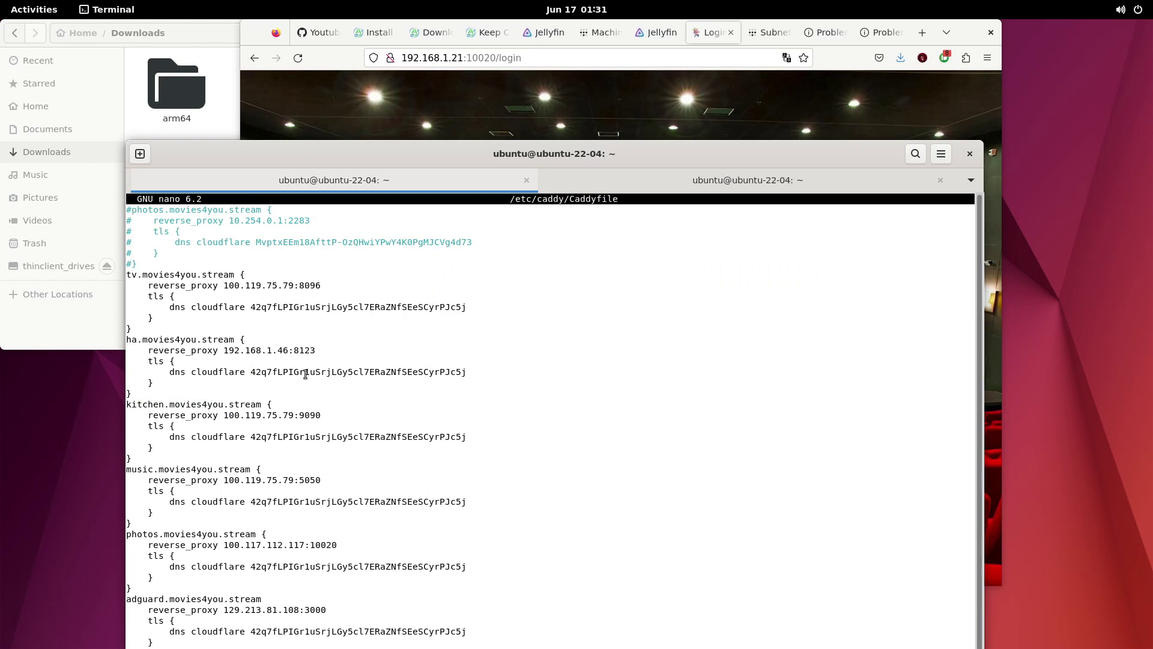
pyautogui.moveTo(380, 123); pyautogui.dragTo(384, 65)
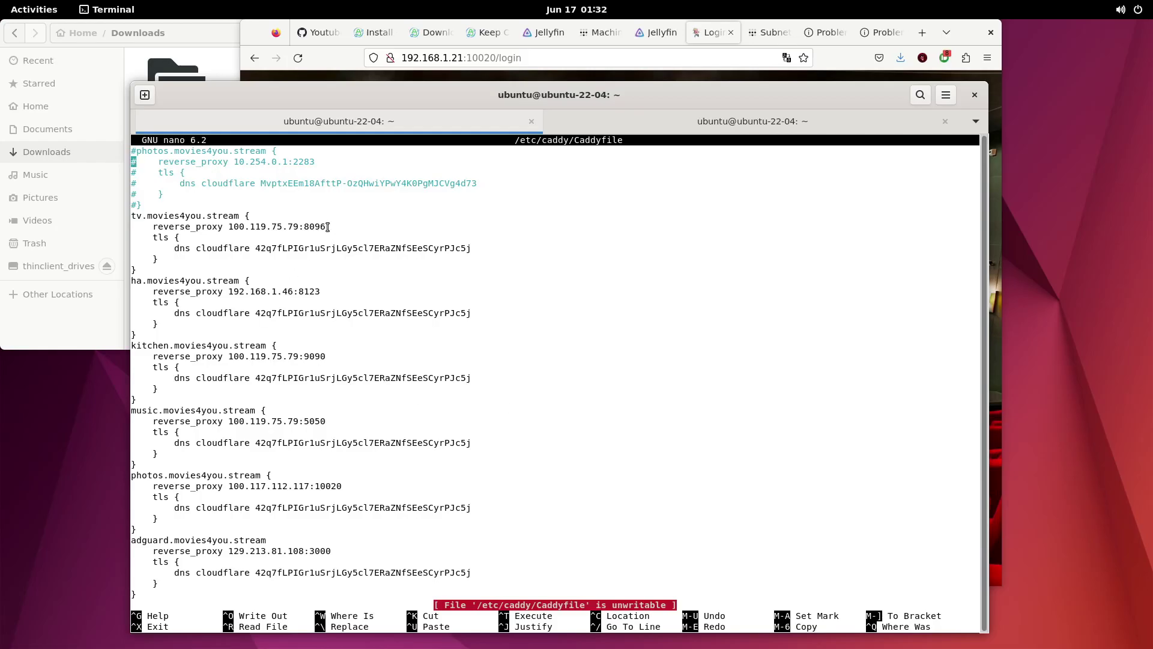
# Change the reverse_proxy address of tv.movies4you.stream to 192.168.1.111, keeping port 8096.
pyautogui.press('Down')
pyautogui.press('Down')
pyautogui.press('Down')
pyautogui.press('Down')
pyautogui.press('Down')
pyautogui.press('Down')
pyautogui.press('Down')
pyautogui.click(328, 227)
pyautogui.press('Left')
pyautogui.press('Left')
pyautogui.press('Left')
pyautogui.press('Left')
pyautogui.press('Left')
pyautogui.press('BackSpace')
pyautogui.press('BackSpace')
pyautogui.press('BackSpace')
pyautogui.press('BackSpace')
pyautogui.press('BackSpace')
pyautogui.press('BackSpace')
pyautogui.press('BackSpace')
pyautogui.press('BackSpace')
pyautogui.press('BackSpace')
pyautogui.press('BackSpace')
pyautogui.press('BackSpace')
pyautogui.press('BackSpace')
pyautogui.write('92.168.1.111')
# Change the reverse_proxy address of kitchen.movies4you.stream to 192.168.1.111, keeping port 9090.
pyautogui.press('Down')
pyautogui.press('Down')
pyautogui.press('Down')
pyautogui.press('Down')
pyautogui.press('Down')
pyautogui.press('Down')
pyautogui.press('Left')
pyautogui.press('Down')
pyautogui.press('Down')
pyautogui.press('Down')
pyautogui.press('Down')
pyautogui.press('Down')
pyautogui.press('Down')
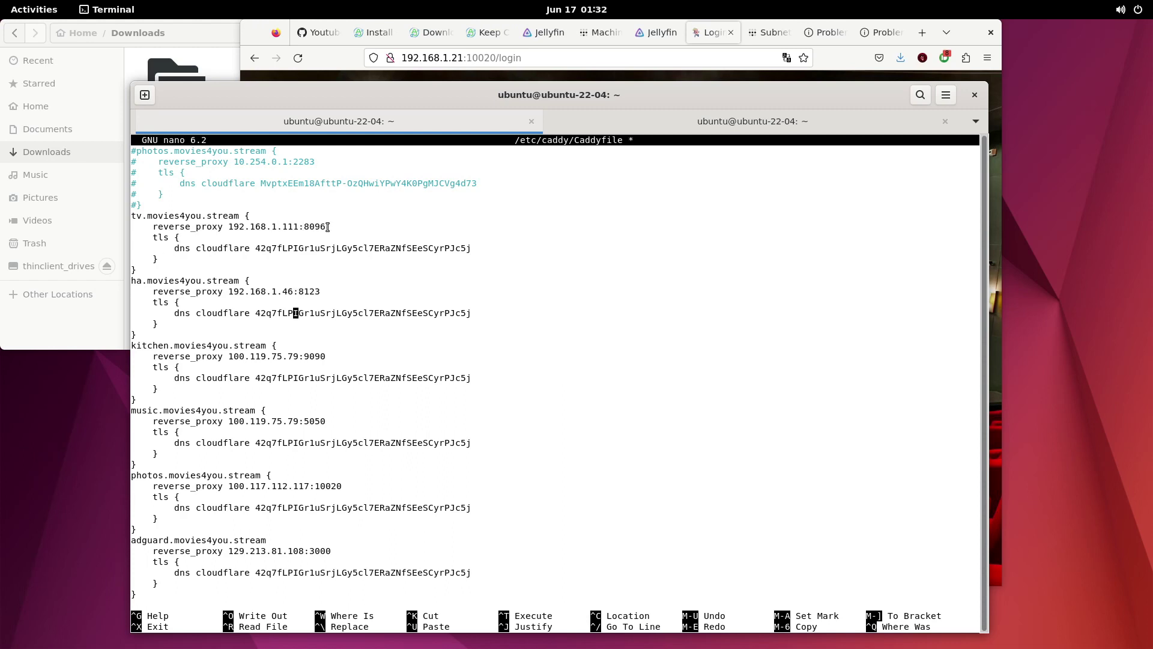
pyautogui.press('BackSpace')
pyautogui.press('BackSpace')
pyautogui.press('BackSpace')
pyautogui.press('BackSpace')
pyautogui.press('BackSpace')
pyautogui.press('BackSpace')
pyautogui.press('BackSpace')
pyautogui.press('BackSpace')
pyautogui.press('BackSpace')
pyautogui.press('BackSpace')
pyautogui.press('BackSpace')
pyautogui.press('BackSpace')
pyautogui.write('92.168.1.111')
# Change the reverse_proxy address of music.movies4you.stream to 192.168.1.111, keeping port 5050.
pyautogui.press('Down')
pyautogui.press('Down')
pyautogui.press('Down')
pyautogui.press('Down')
pyautogui.press('Down')
pyautogui.press('Down')
pyautogui.press('BackSpace')
pyautogui.press('BackSpace')
pyautogui.press('BackSpace')
pyautogui.press('BackSpace')
pyautogui.press('BackSpace')
pyautogui.press('BackSpace')
pyautogui.press('BackSpace')
pyautogui.press('BackSpace')
pyautogui.press('BackSpace')
pyautogui.press('BackSpace')
pyautogui.press('BackSpace')
pyautogui.press('BackSpace')
pyautogui.write('92.16')
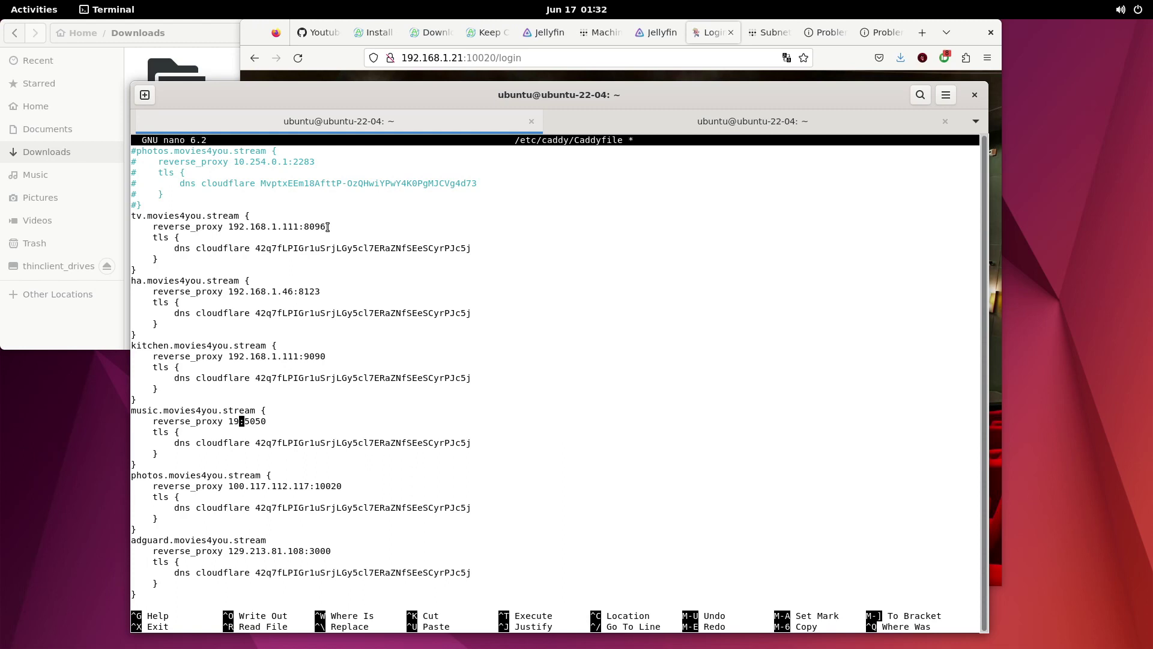
pyautogui.write('8.')
pyautogui.write('1')
# Change the reverse_proxy address of photos.movies4you.stream to 192.168.1.21, keeping port 10020.
pyautogui.press('Down')
pyautogui.press('Down')
pyautogui.press('Down')
pyautogui.press('Down')
pyautogui.press('Down')
pyautogui.press('Down')
pyautogui.press('Right')
pyautogui.press('Right')
pyautogui.press('BackSpace')
pyautogui.press('BackSpace')
pyautogui.press('BackSpace')
pyautogui.press('BackSpace')
pyautogui.press('BackSpace')
pyautogui.press('BackSpace')
pyautogui.press('BackSpace')
pyautogui.press('BackSpace')
pyautogui.press('BackSpace')
pyautogui.press('BackSpace')
pyautogui.press('BackSpace')
pyautogui.press('BackSpace')
pyautogui.press('BackSpace')
pyautogui.press('BackSpace')
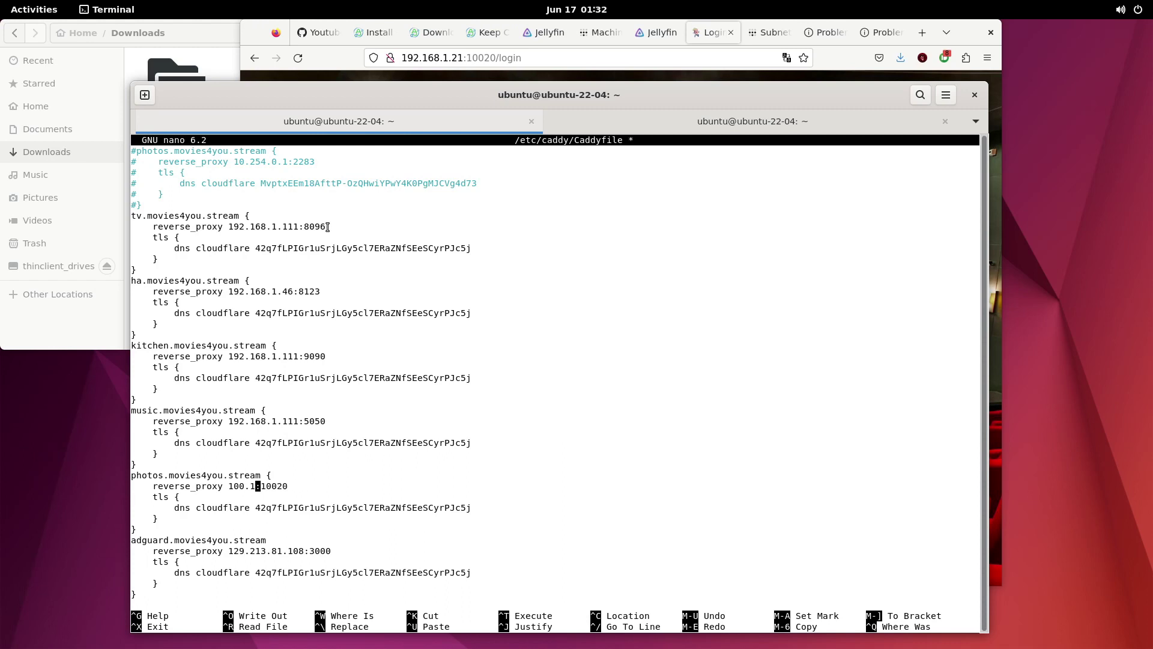
pyautogui.write('92.168.1.21')
# Try to save the edits to /etc/caddy/Caddyfile and exit nano, discarding the modified buffer.
pyautogui.press('Down')
pyautogui.press('Down')
pyautogui.press('Down')
pyautogui.press('Down')
pyautogui.press('Down')
pyautogui.press('Down')
pyautogui.hotkey('ctrl', 'o')
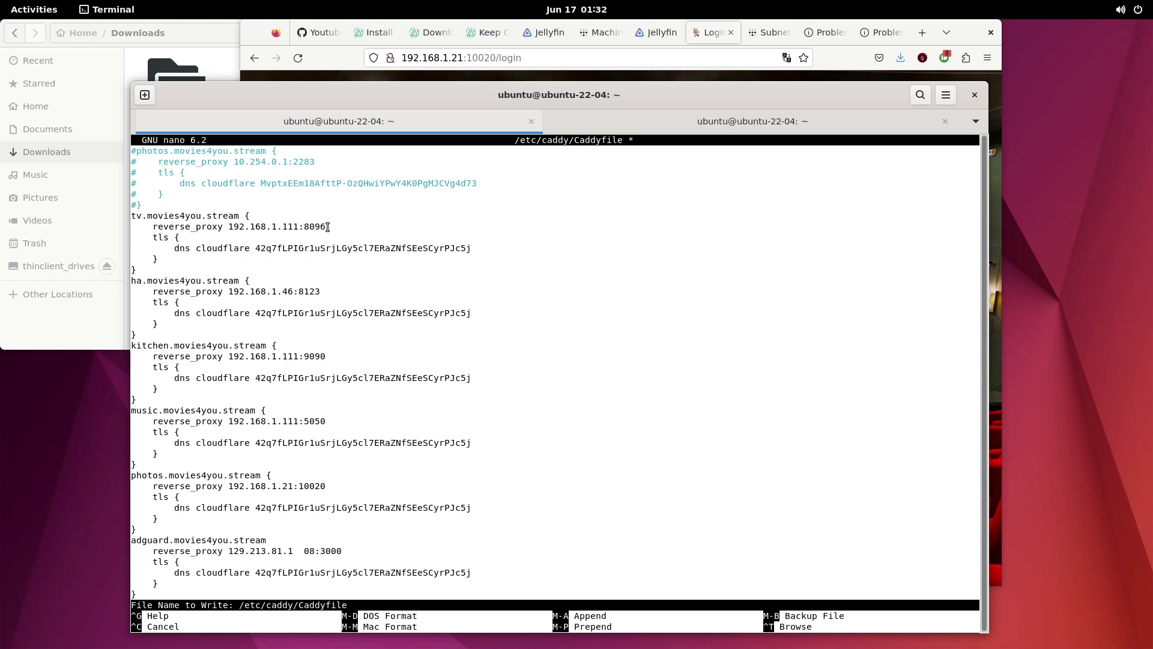
pyautogui.press('Return')
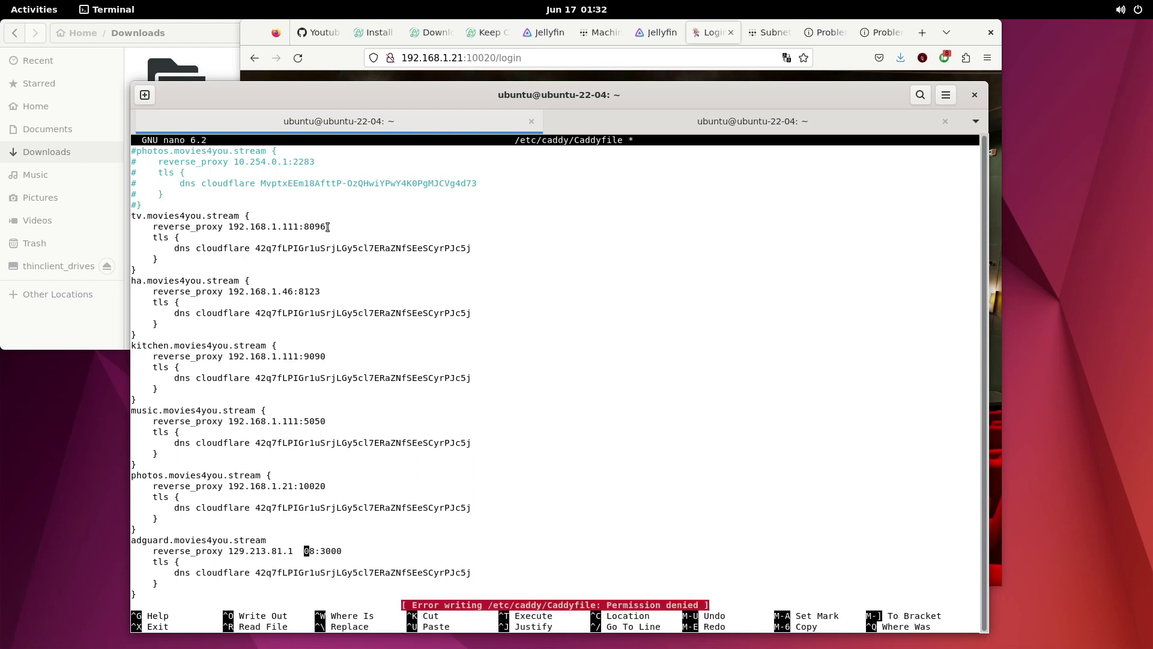
pyautogui.hotkey('ctrl', 'o')
pyautogui.press('Return')
pyautogui.hotkey('ctrl', 'x')
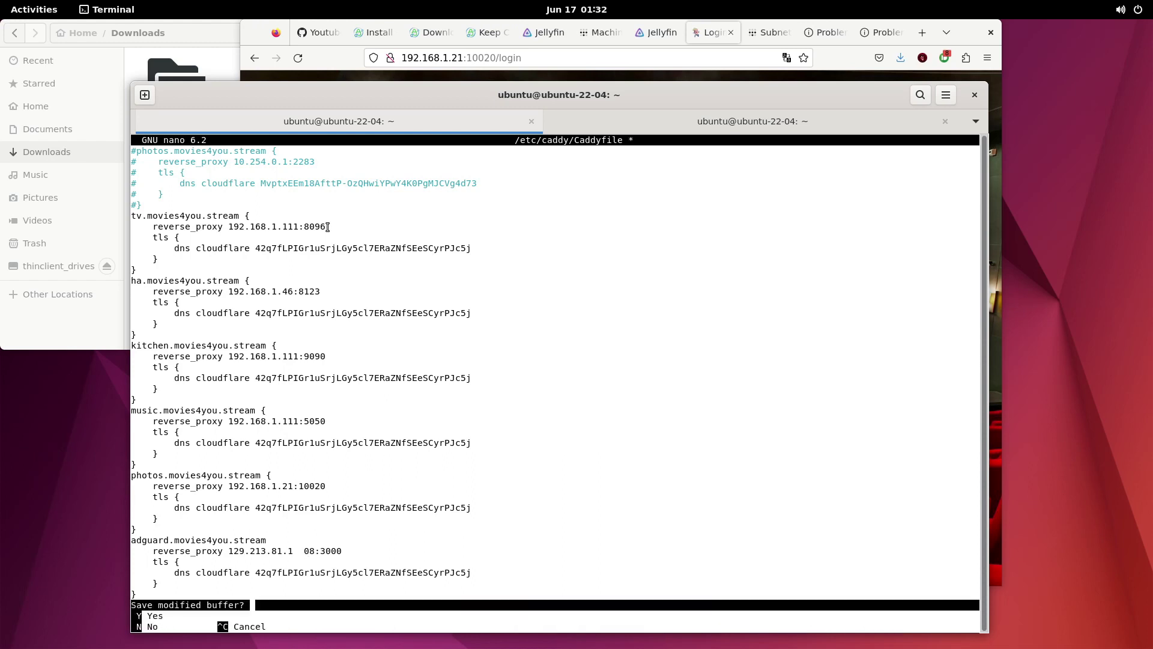
pyautogui.press('y')
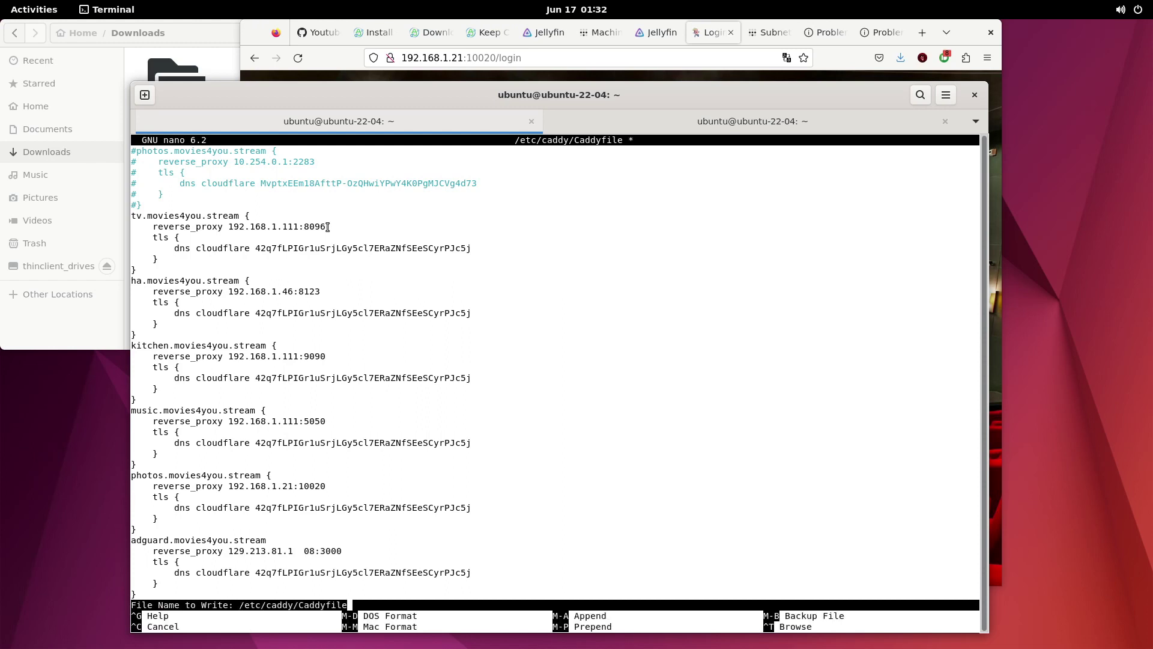
pyautogui.press('Return')
pyautogui.hotkey('ctrl', 'x')
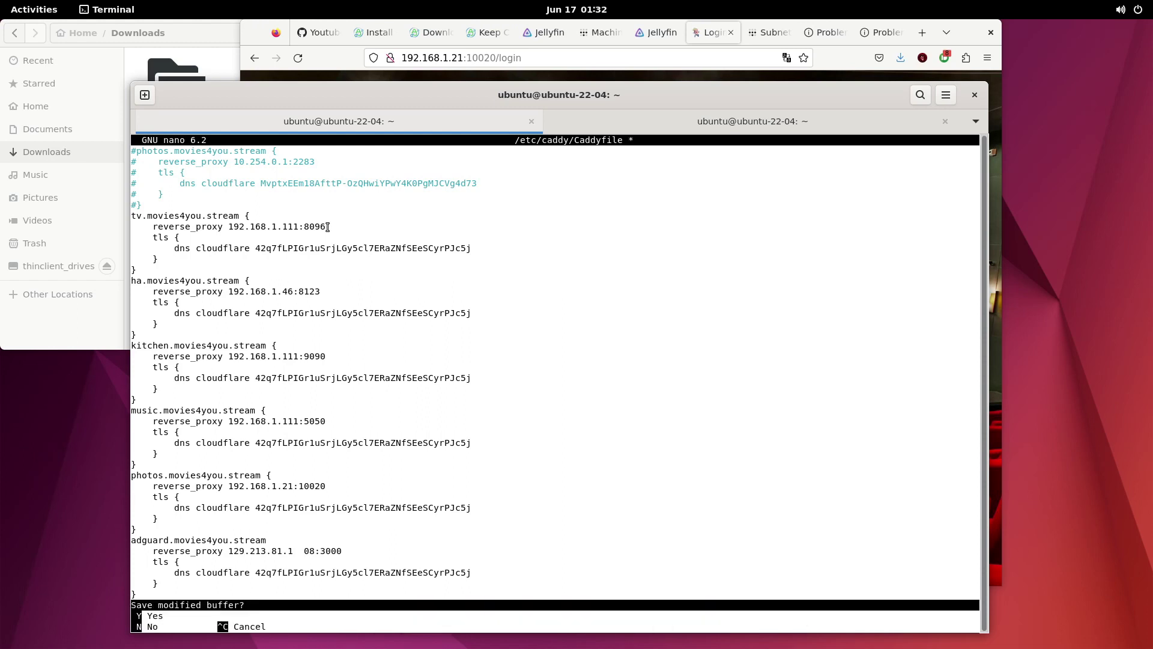
pyautogui.press('n')
# Recall the previous nano command and run it with root rights as "sudo nano /etc/caddy/Caddyfile".
pyautogui.press('Up')
pyautogui.press('Left')
pyautogui.press('Left')
pyautogui.press('Left')
pyautogui.press('Left')
pyautogui.press('Left')
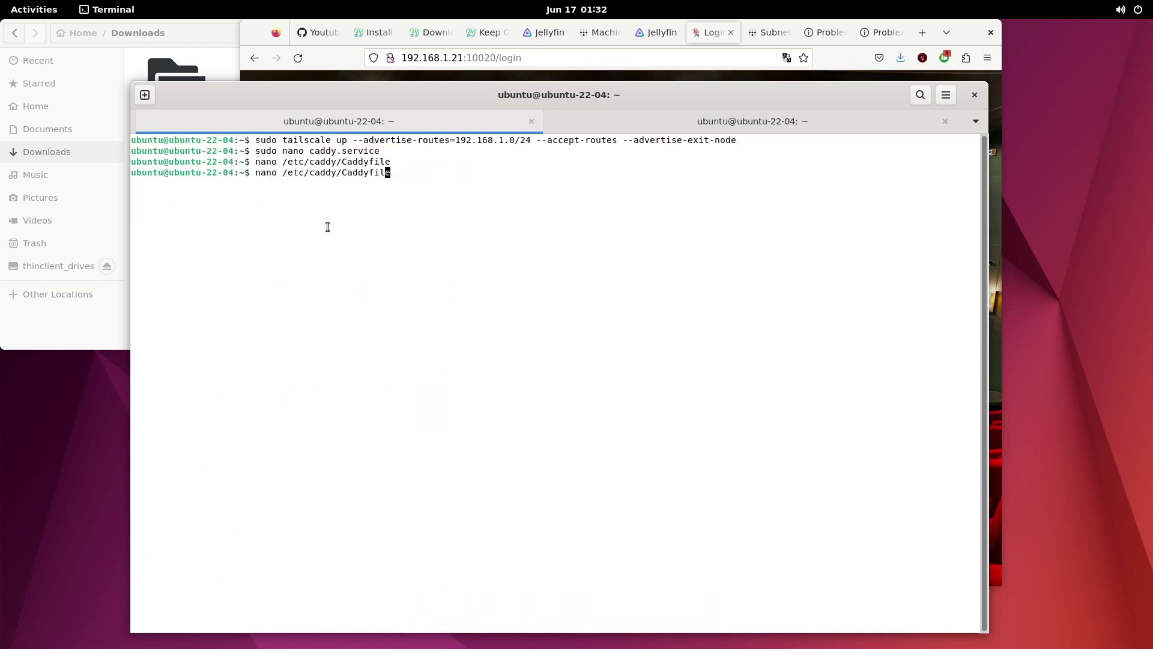
pyautogui.press('Left')
pyautogui.press('Left')
pyautogui.press('Left')
pyautogui.press('Left')
pyautogui.press('Left')
pyautogui.press('Left')
pyautogui.press('Left')
pyautogui.press('Left')
pyautogui.press('Left')
pyautogui.press('Left')
pyautogui.press('Left')
pyautogui.press('Left')
pyautogui.press('Left')
pyautogui.press('Left')
pyautogui.press('Left')
pyautogui.press('Left')
pyautogui.press('Left')
pyautogui.press('Left')
pyautogui.press('Left')
pyautogui.press('Left')
pyautogui.write('sudo')
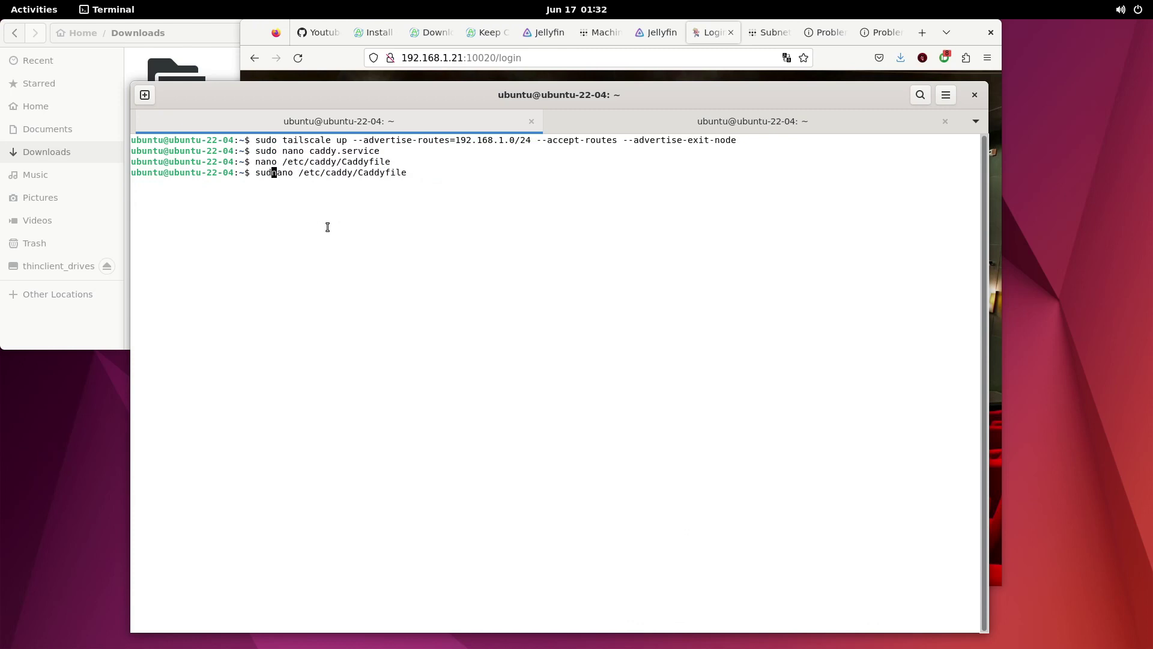
pyautogui.press('Return')
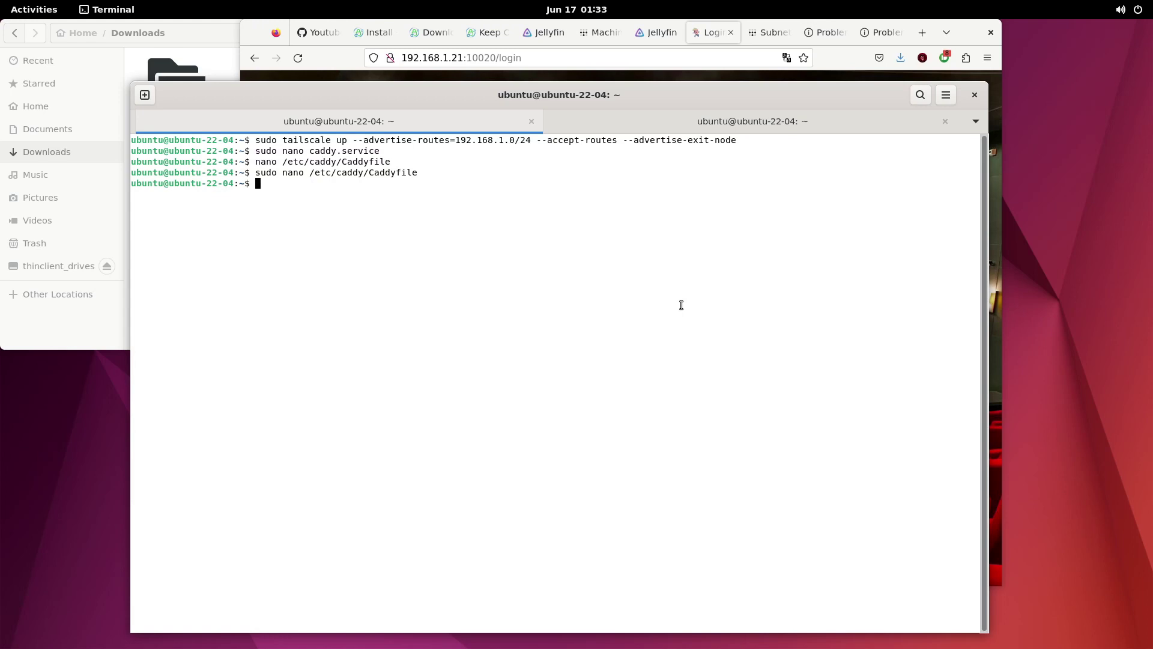
# Reload the Caddy service with "sudo systemctl reload caddy" to apply the edited Caddyfile.
pyautogui.write('cat')
pyautogui.press('BackSpace')
pyautogui.press('BackSpace')
pyautogui.press('BackSpace')
pyautogui.write('sudo systemctl reload caddy')
pyautogui.press('Return')
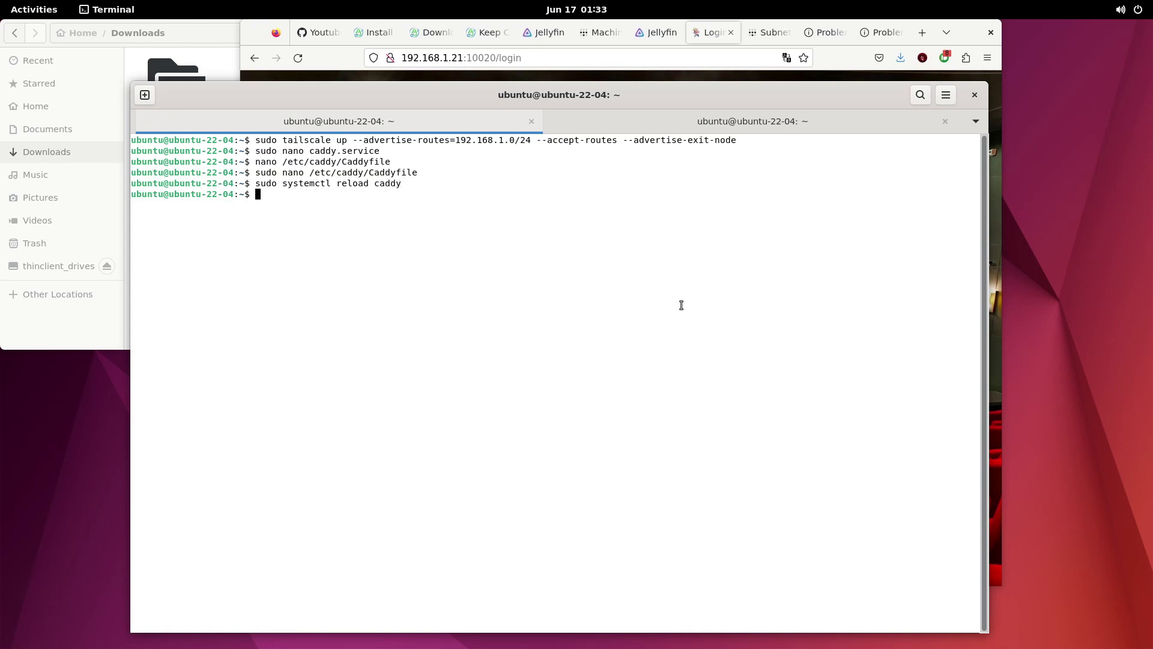
# Try to query the Caddy service's status by running "sudo sysetmctl status caddy".
pyautogui.write('sudo sys')
pyautogui.press('BackSpace')
pyautogui.press('BackSpace')
pyautogui.press('BackSpace')
pyautogui.press('BackSpace')
pyautogui.press('BackSpace')
pyautogui.press('BackSpace')
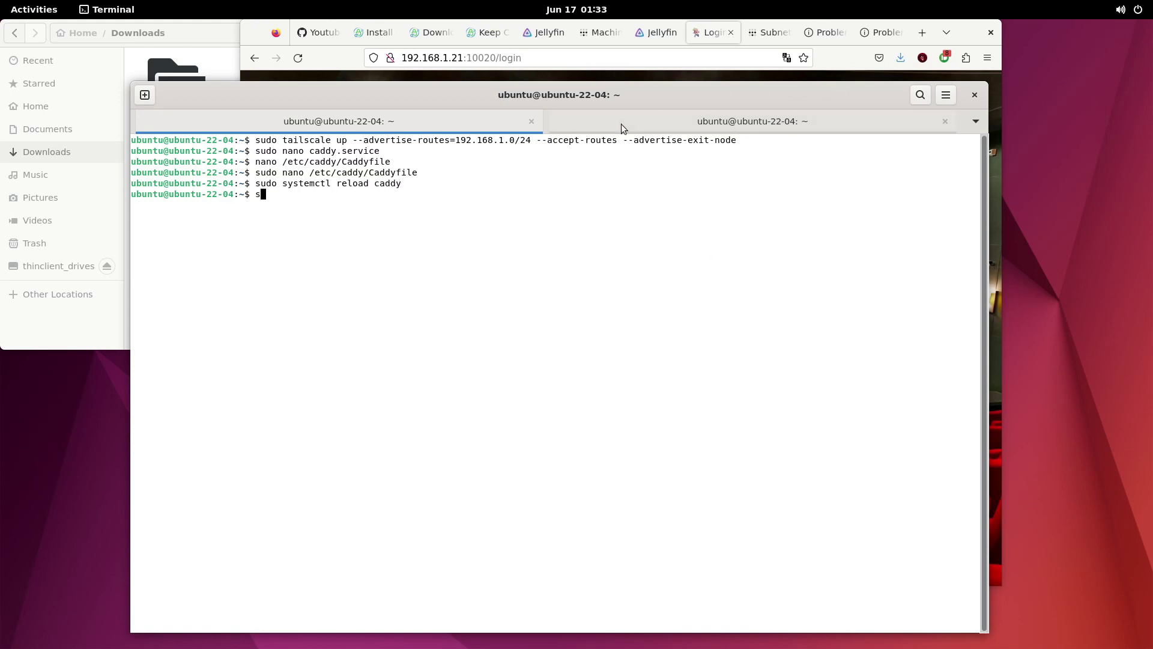
pyautogui.write('udo sysetmctl stat')
pyautogui.press('BackSpace')
pyautogui.press('BackSpace')
pyautogui.write('atus caddy')
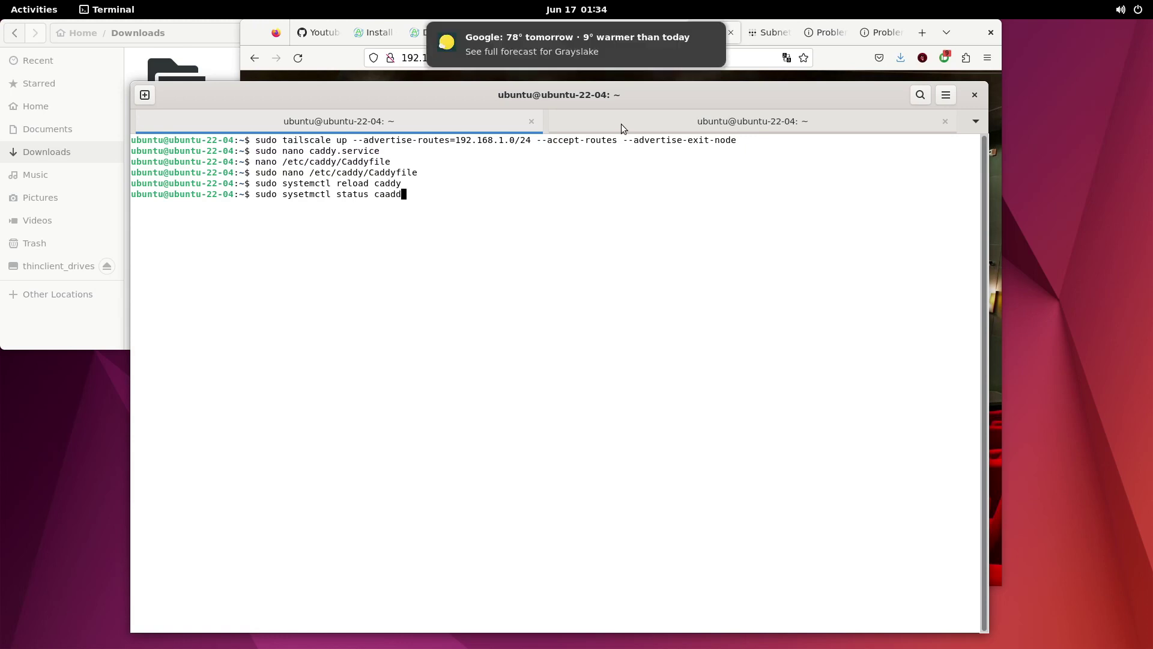
pyautogui.press('BackSpace')
pyautogui.write('y')
pyautogui.press('Return')
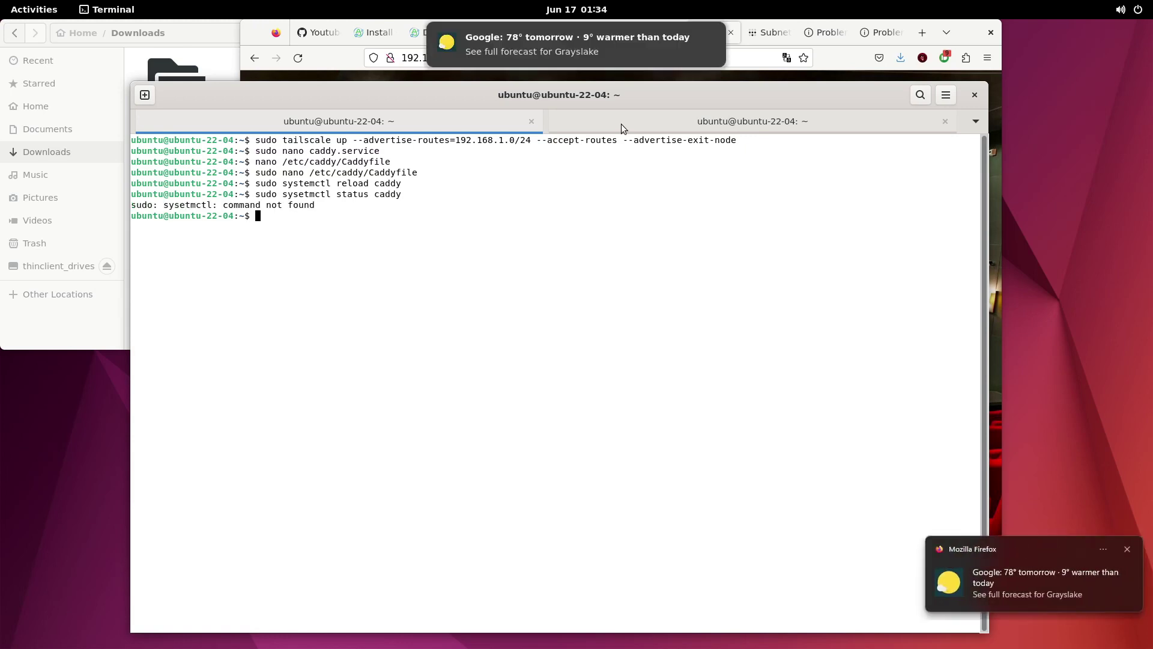
pyautogui.click(712, 29)
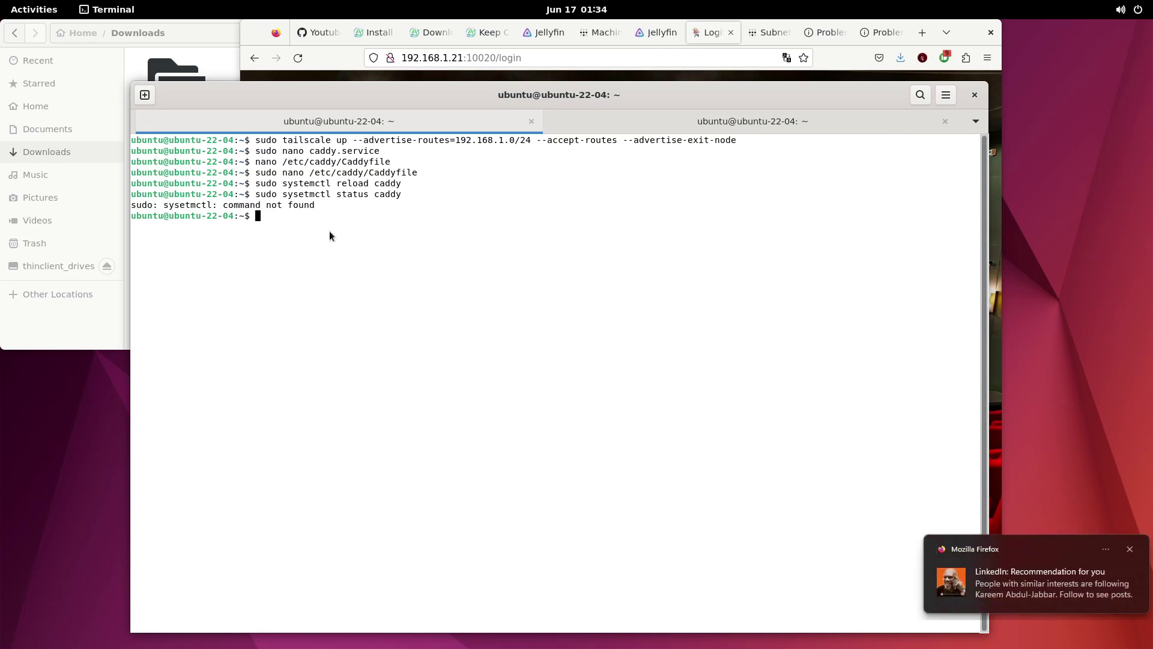
pyautogui.hotkey('alt', 'Tab')
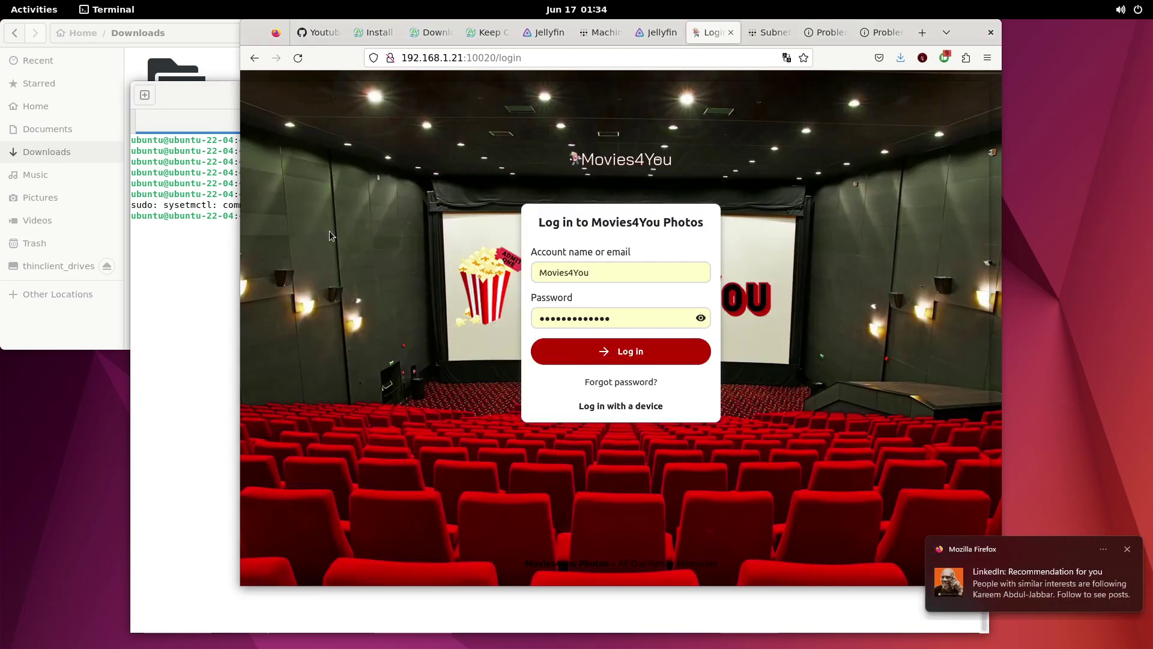
pyautogui.click(215, 304)
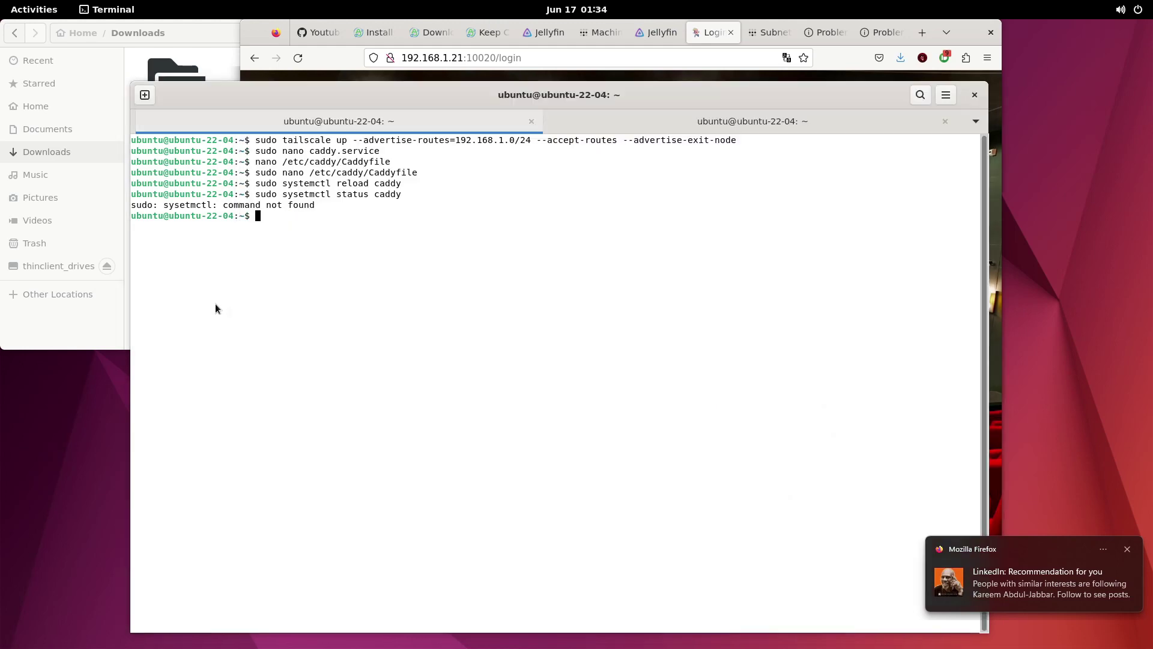
# Recall the status command, correct it to "sudo systemctl status caddy", run it and quit the output view.
pyautogui.press('Up')
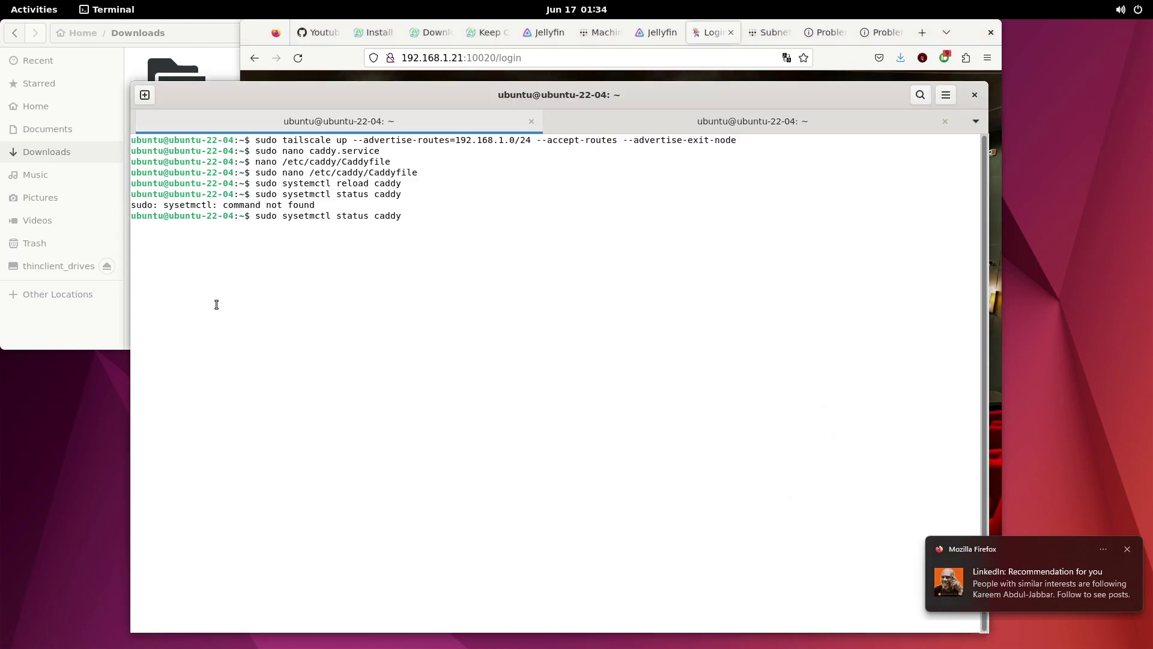
pyautogui.press('Left')
pyautogui.press('Left')
pyautogui.press('Left')
pyautogui.press('Left')
pyautogui.press('Left')
pyautogui.press('Left')
pyautogui.press('Left')
pyautogui.press('Left')
pyautogui.press('Left')
pyautogui.press('Left')
pyautogui.press('Left')
pyautogui.press('Left')
pyautogui.press('Left')
pyautogui.press('Left')
pyautogui.press('Left')
pyautogui.press('Left')
pyautogui.press('Left')
pyautogui.press('Left')
pyautogui.press('BackSpace')
pyautogui.press('Right')
pyautogui.write('e')
pyautogui.press('Return')
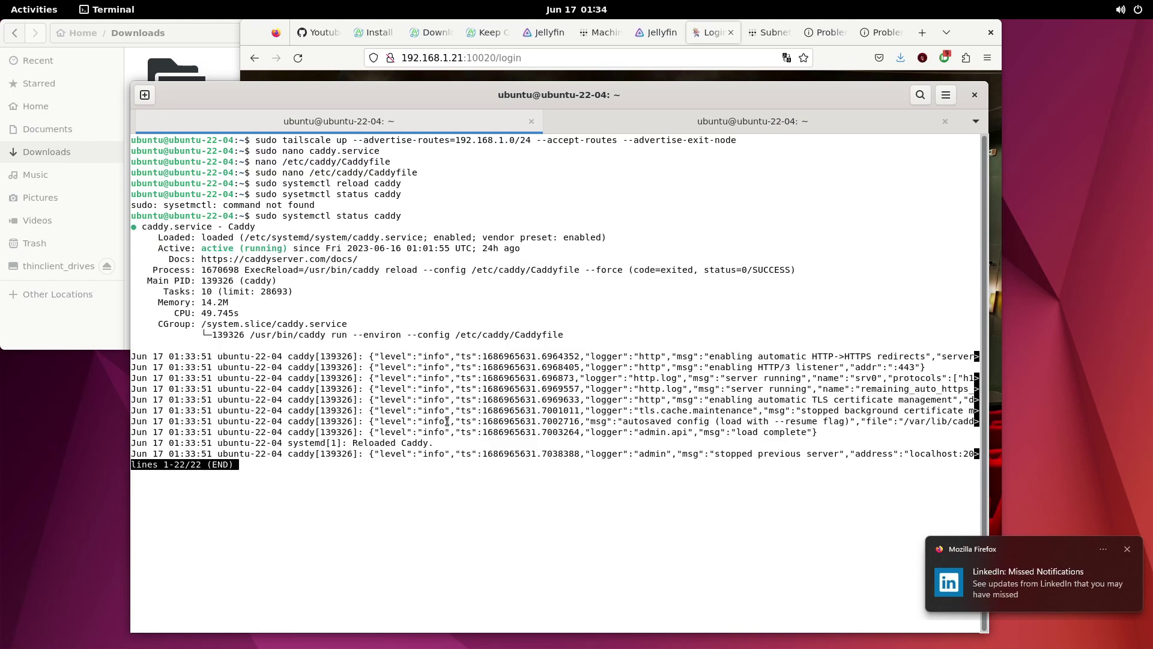
pyautogui.press('q')
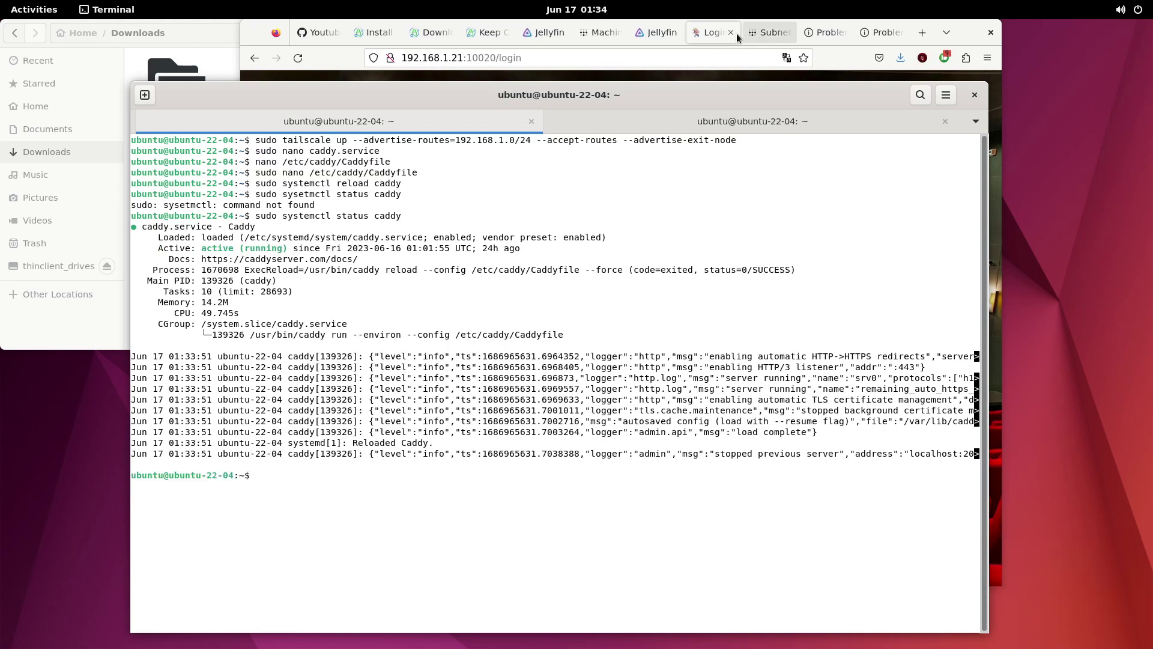
# Switch to Firefox and load photos.movies4you.stream in the tab showing the 192.168.1.21:10020 login page.
pyautogui.click(769, 32)
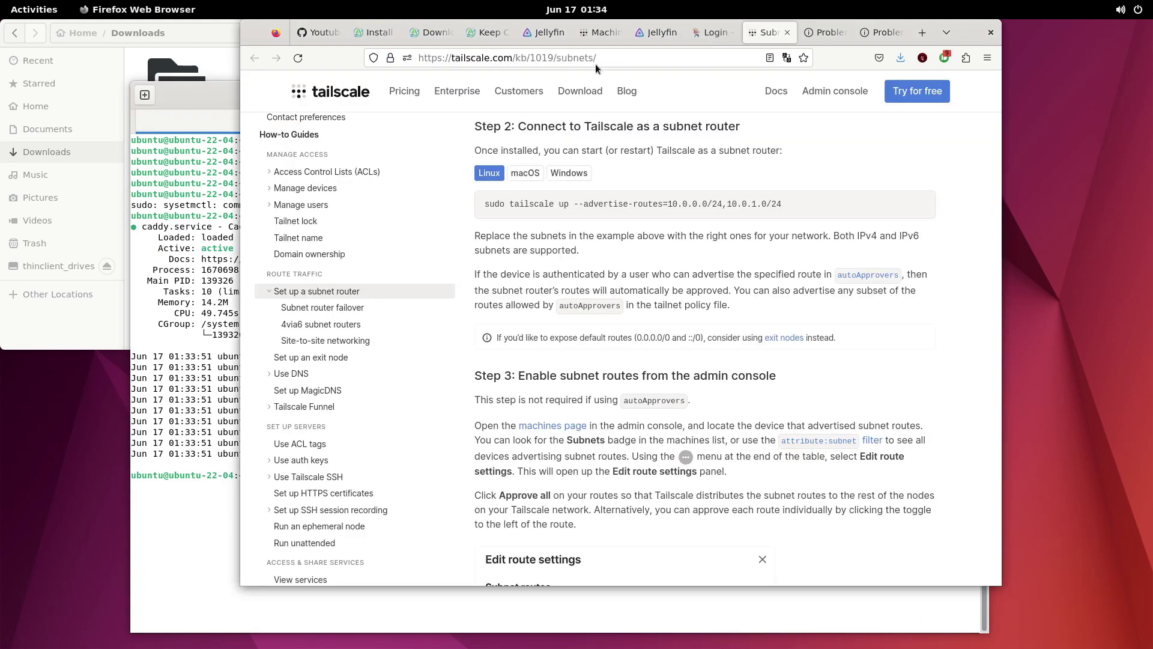
pyautogui.click(708, 38)
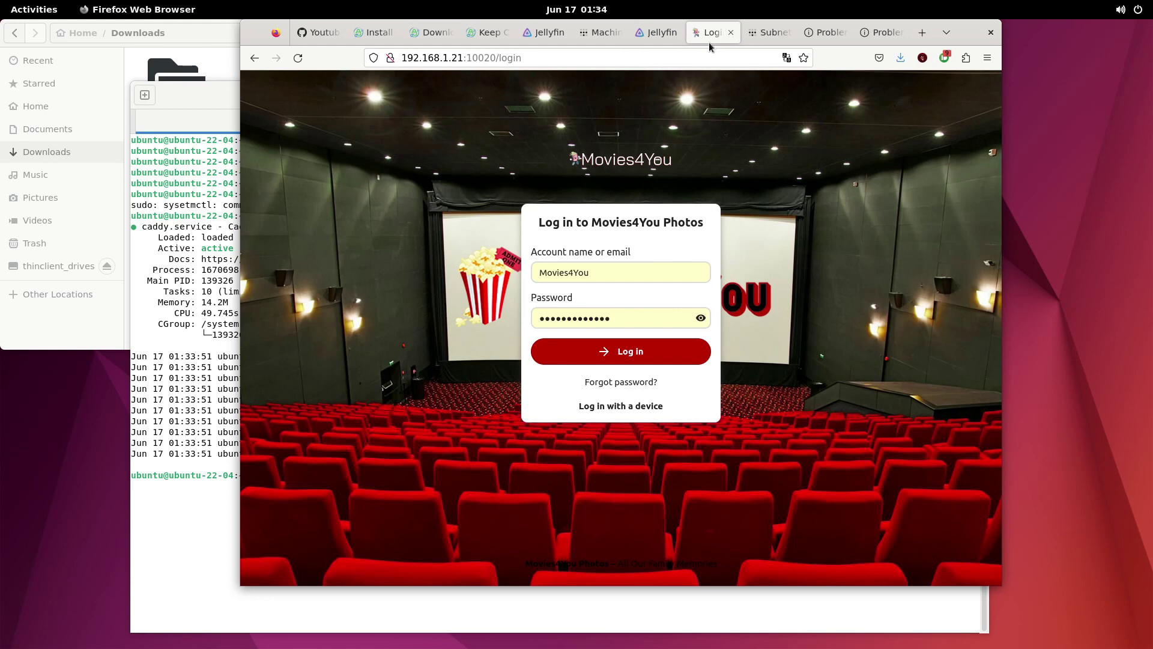
pyautogui.click(611, 59)
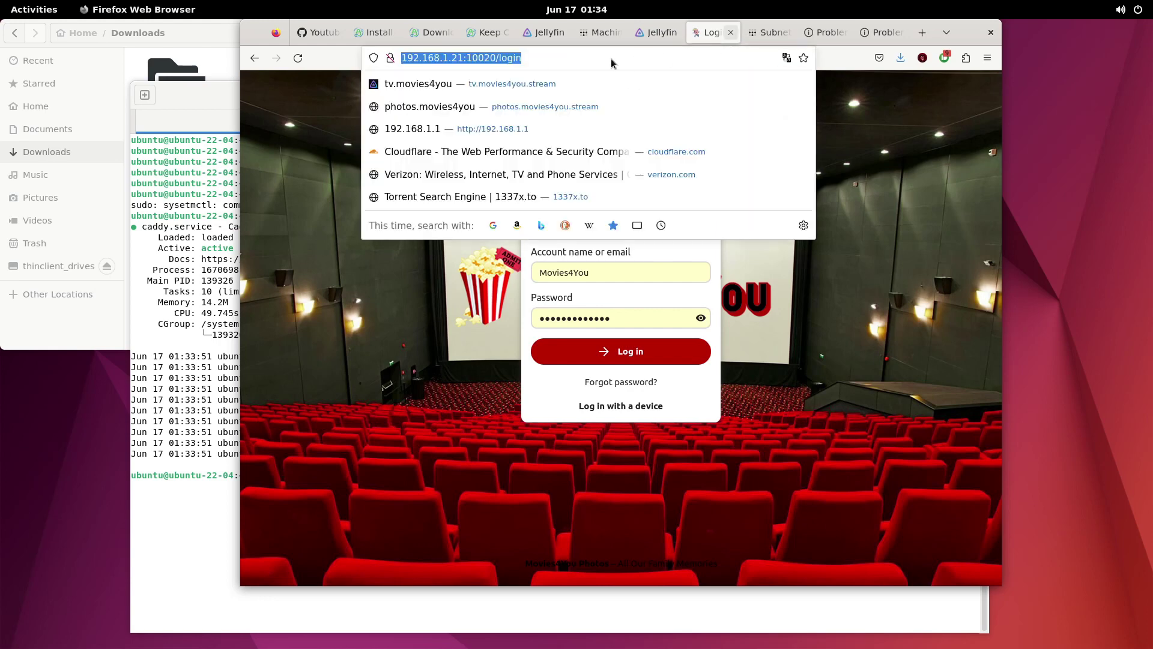
pyautogui.write('ha')
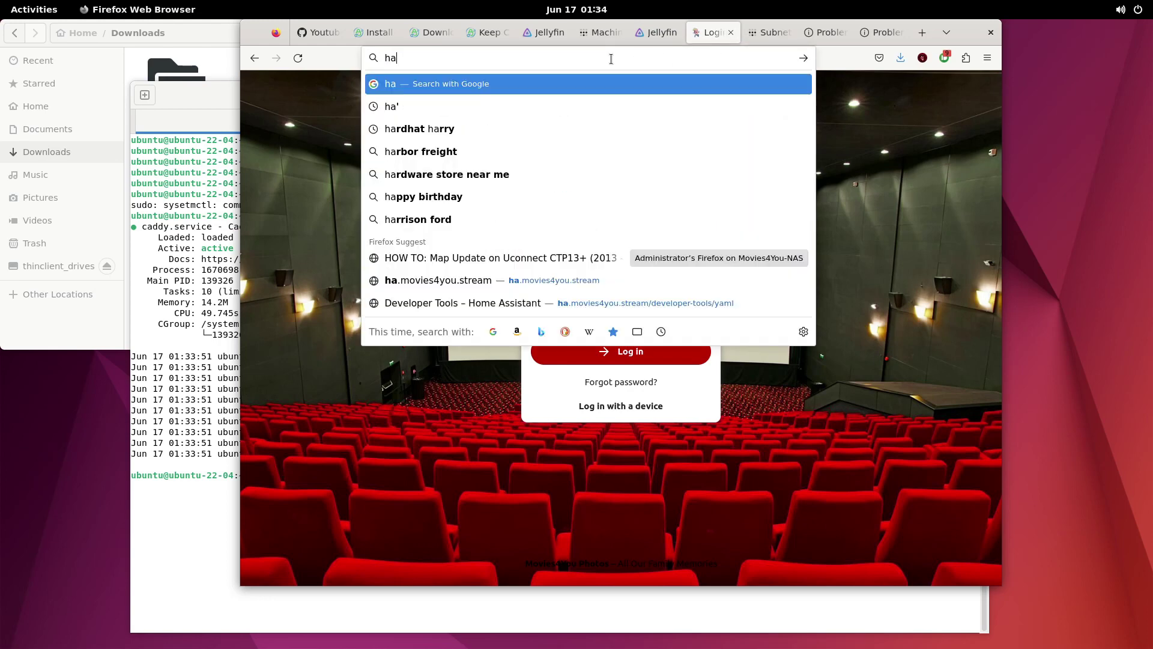
pyautogui.press('BackSpace')
pyautogui.press('BackSpace')
pyautogui.write('tv.movies4you.stream/')
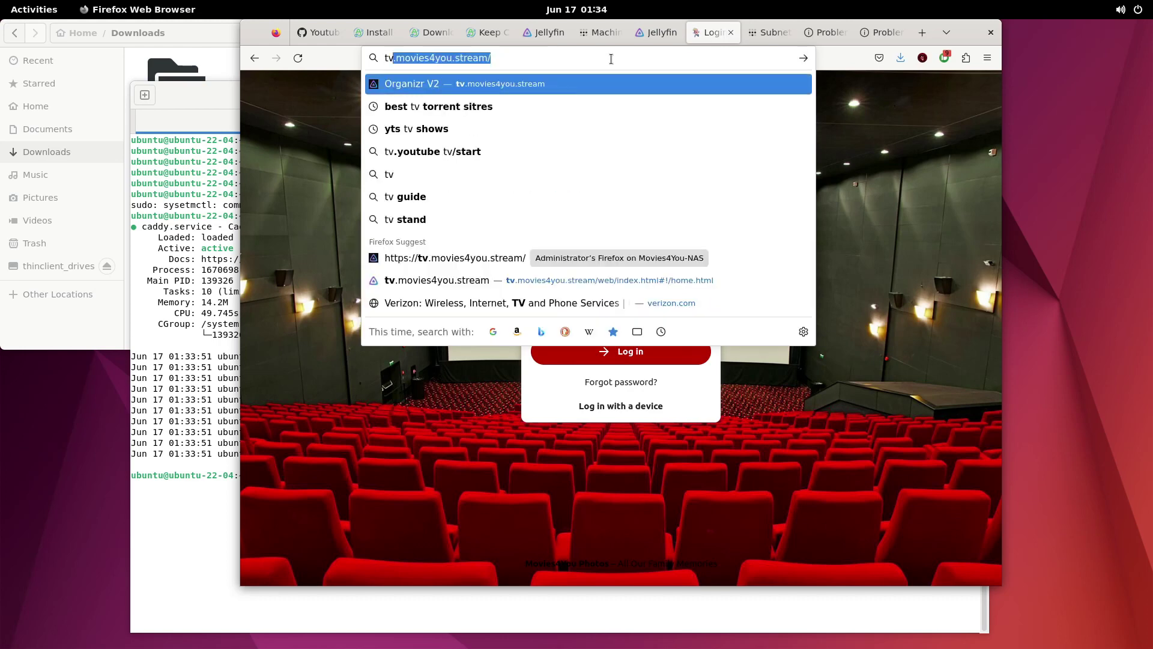
pyautogui.hotkey('ctrl', 'a')
pyautogui.write('phoot')
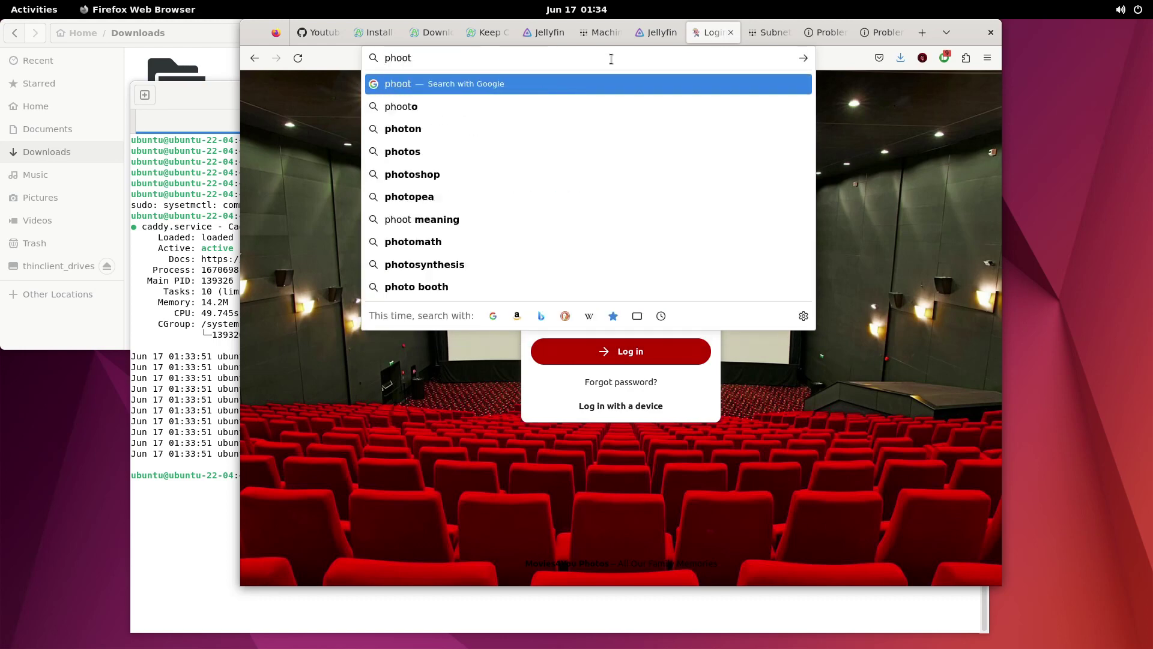
pyautogui.press('BackSpace')
pyautogui.press('BackSpace')
pyautogui.write('tos.movies4you.stream/')
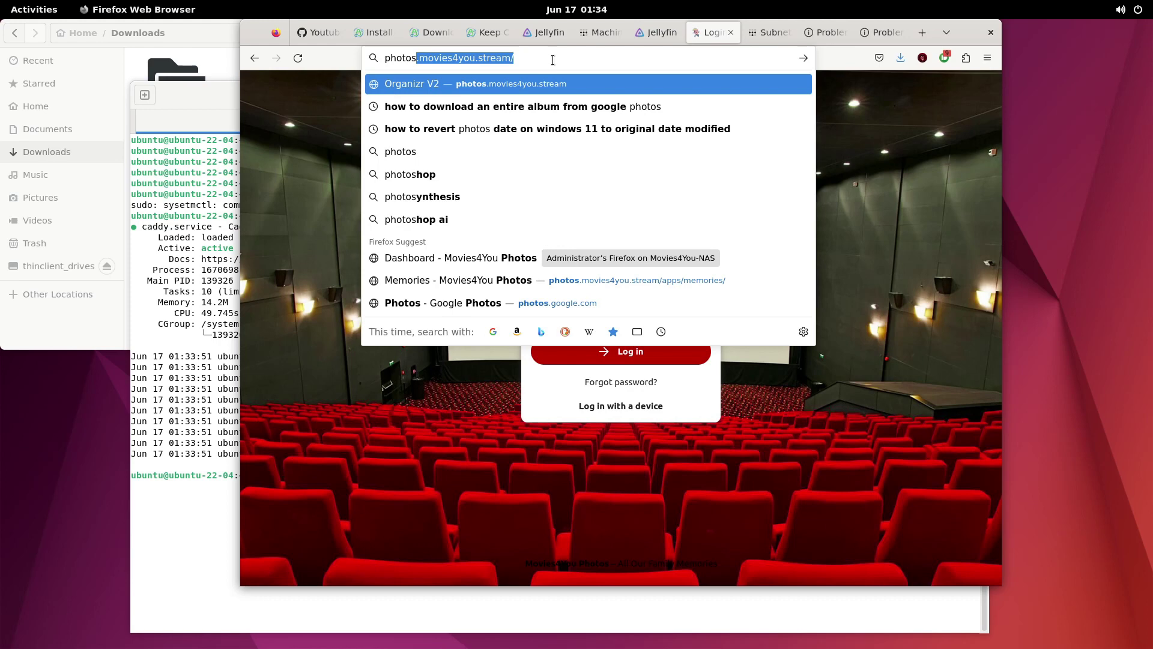
pyautogui.press('Return')
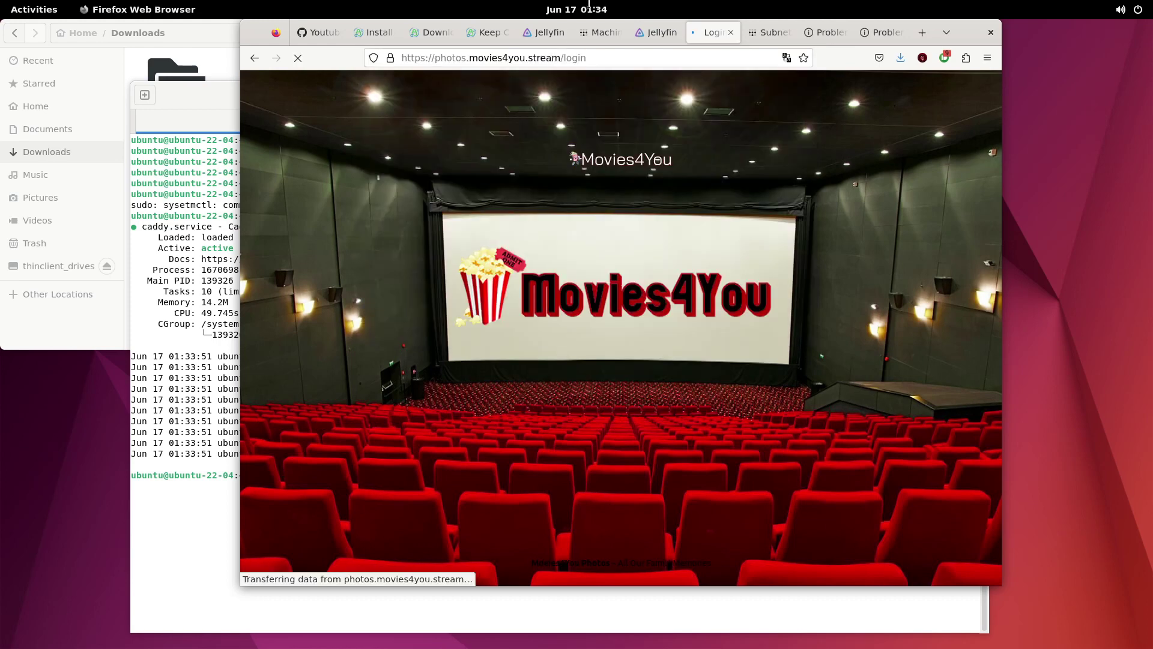
# Place the cursor in the account name field of the photos.movies4you.stream login form, leaving the address unchanged.
pyautogui.hotkey('ctrl', 'l')
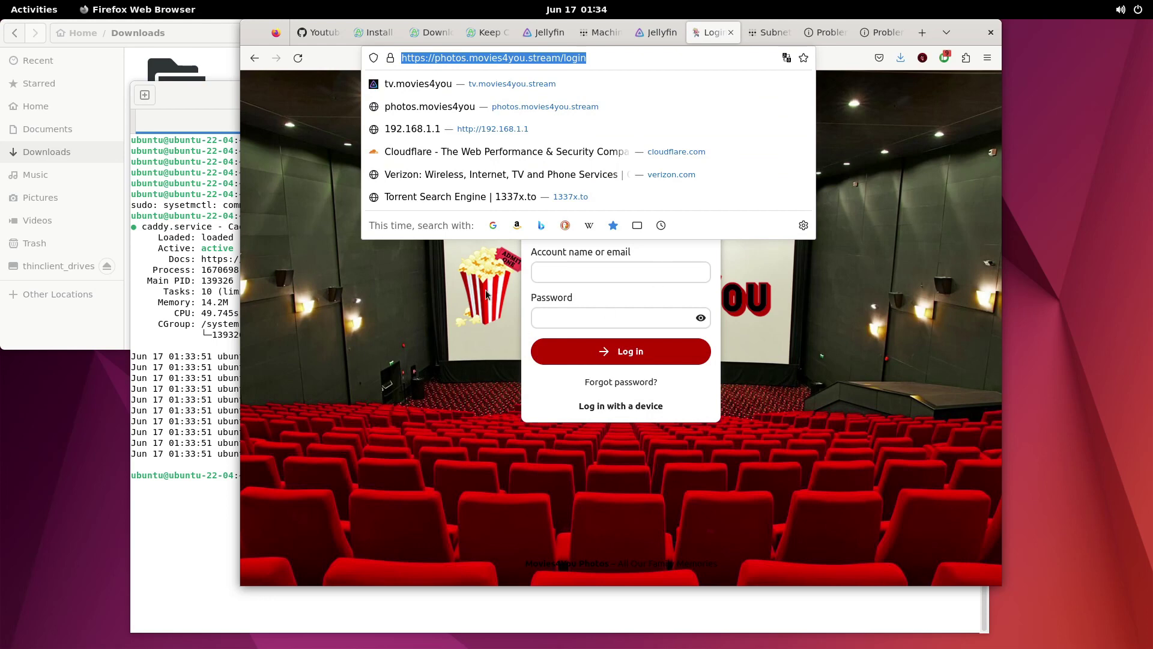
pyautogui.press('Escape')
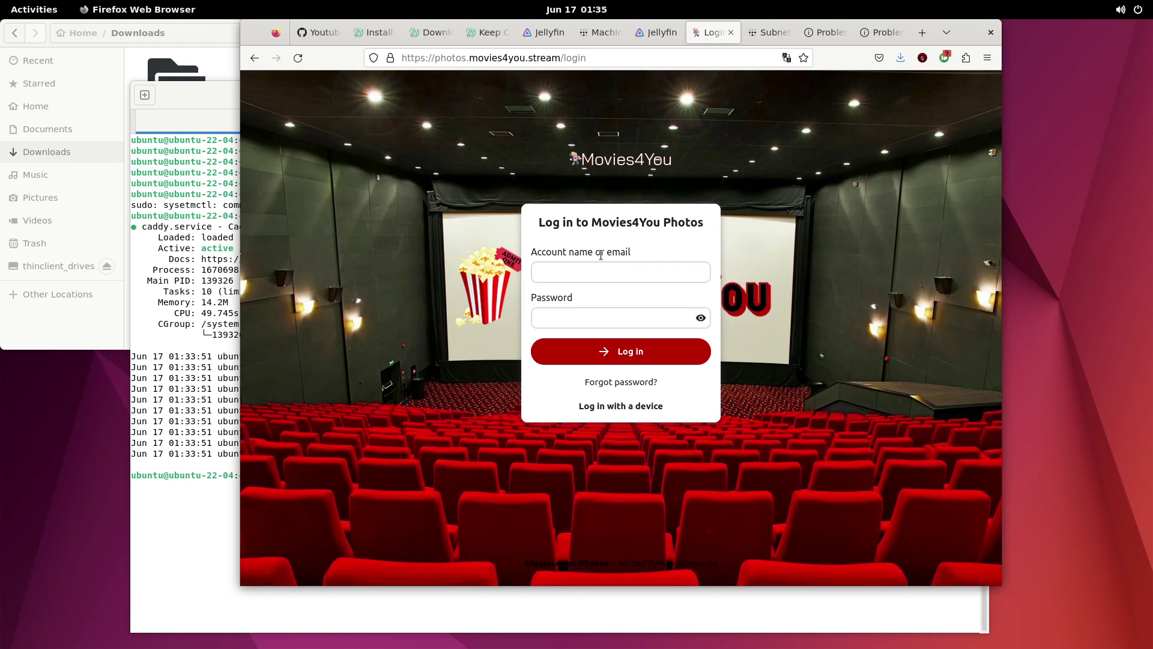
pyautogui.click(611, 275)
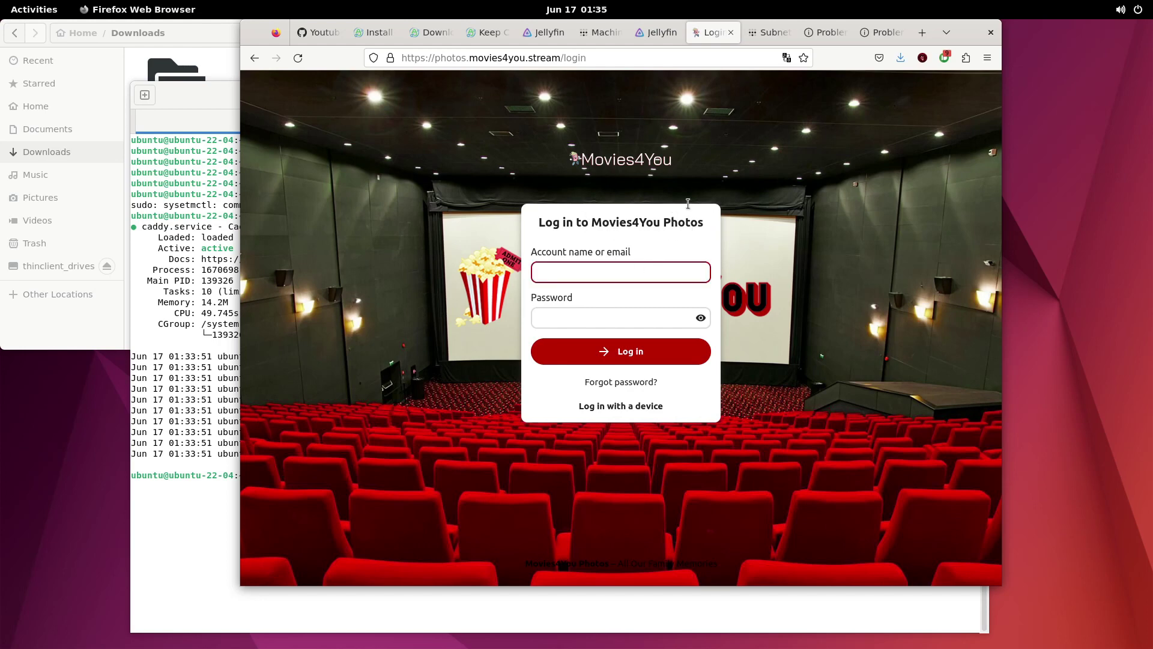